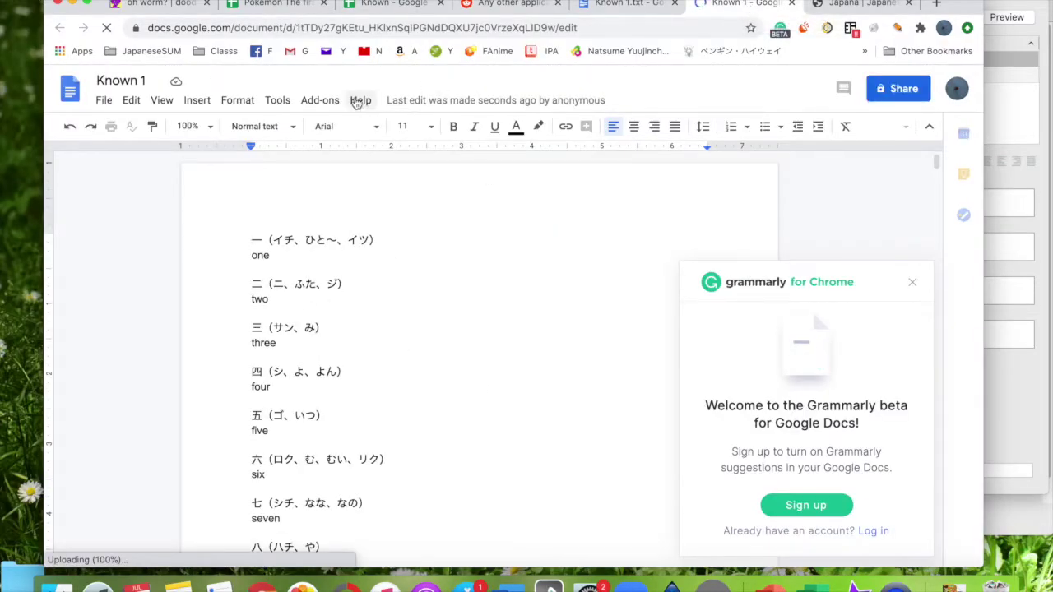
- Search 'select' in the Help menu and choose Select all to highlight the whole Known 1 kanji list
left_click(359, 101)
left_click(402, 132)
type("se")
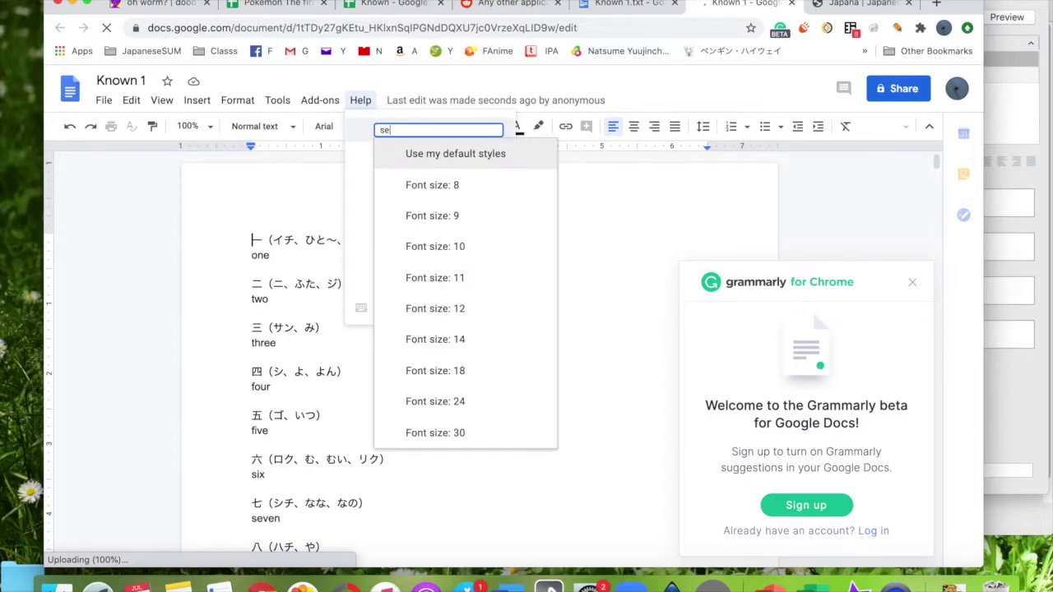
type("lect")
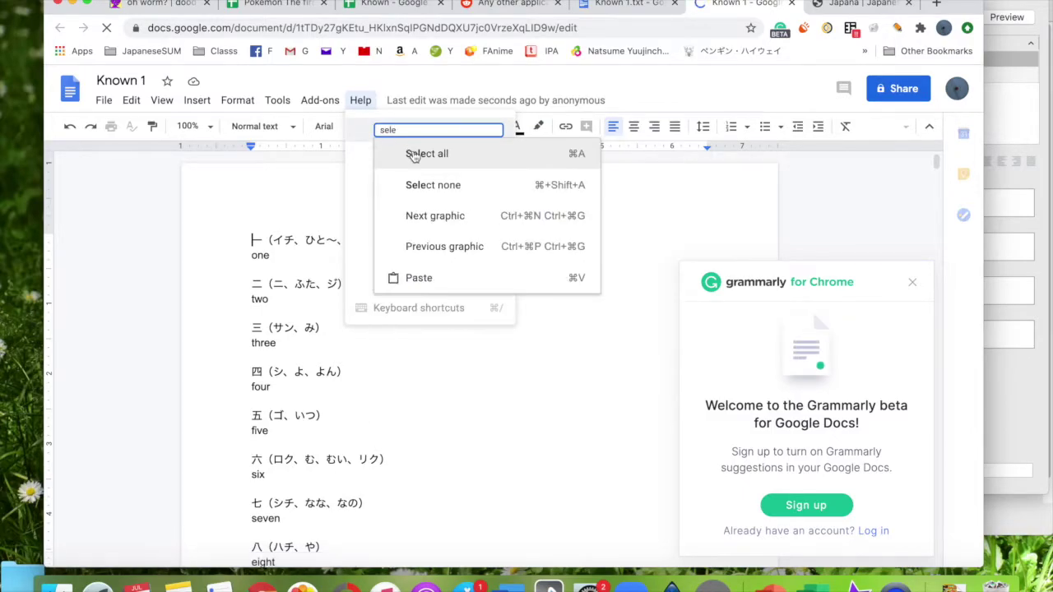
left_click(414, 153)
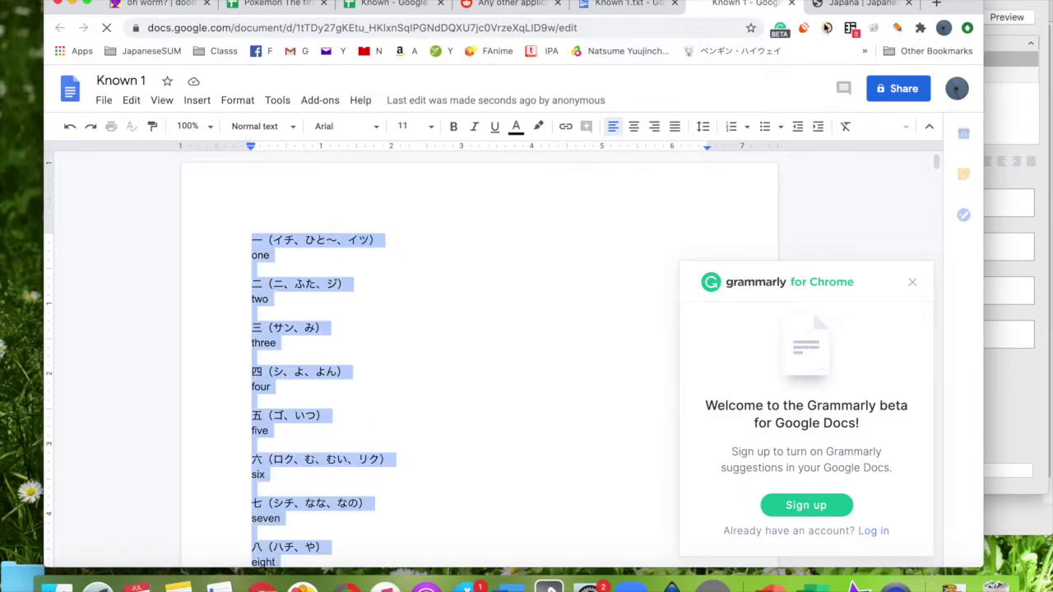
- Paste the copied kanji list into Japana's text box and submit it for analysis
left_click(848, 5)
left_click(411, 271)
right_click(411, 271)
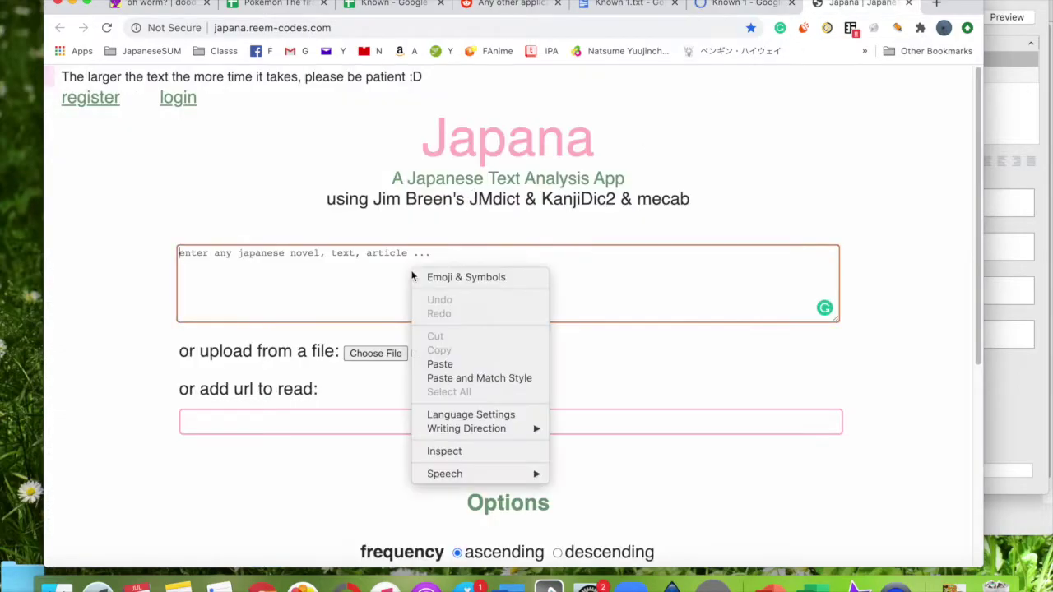
left_click(453, 365)
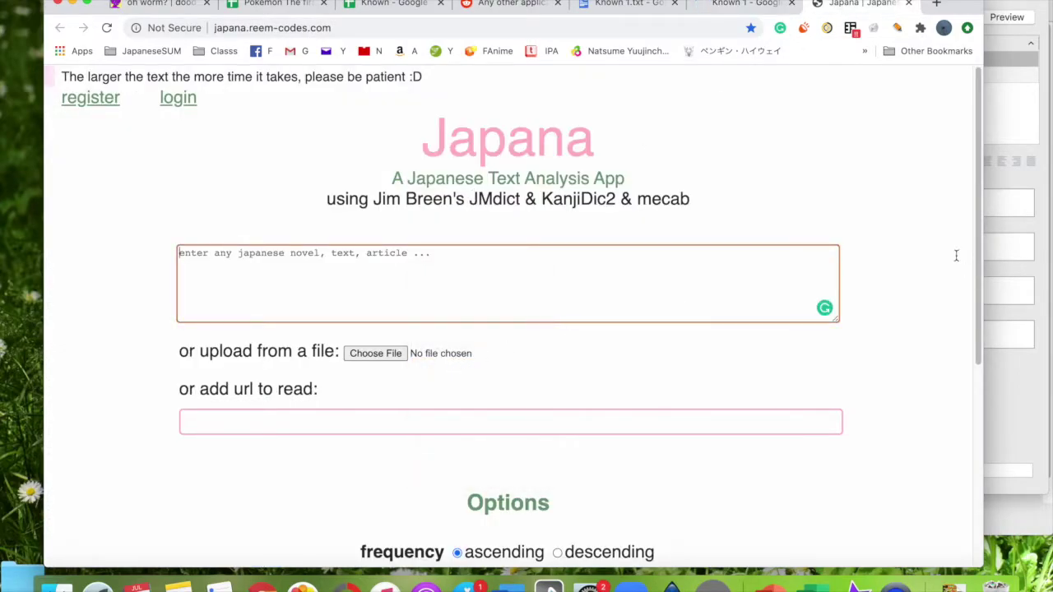
left_click_drag(981, 166, 978, 520)
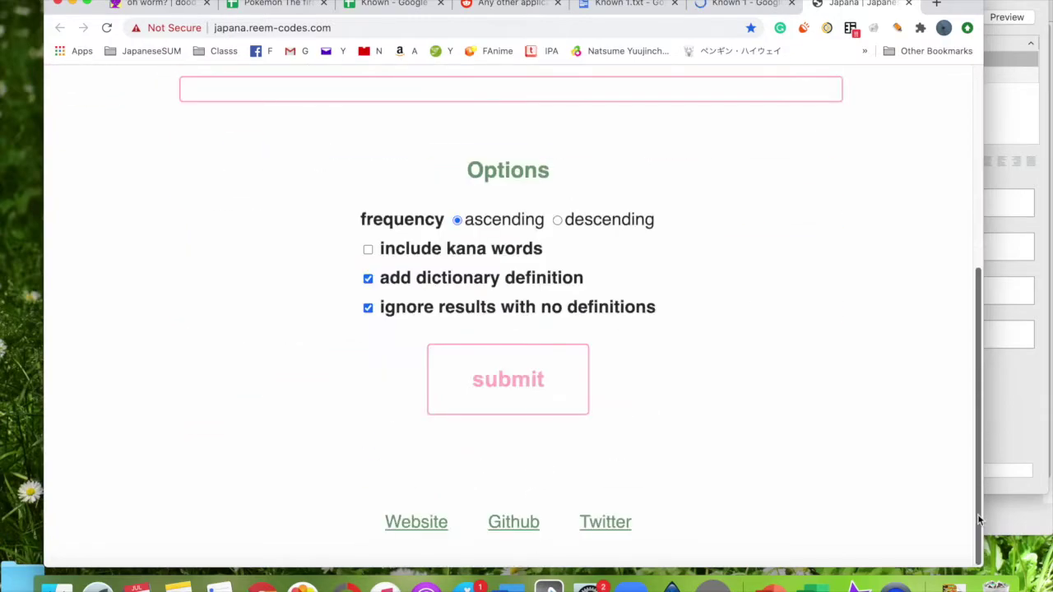
left_click(505, 377)
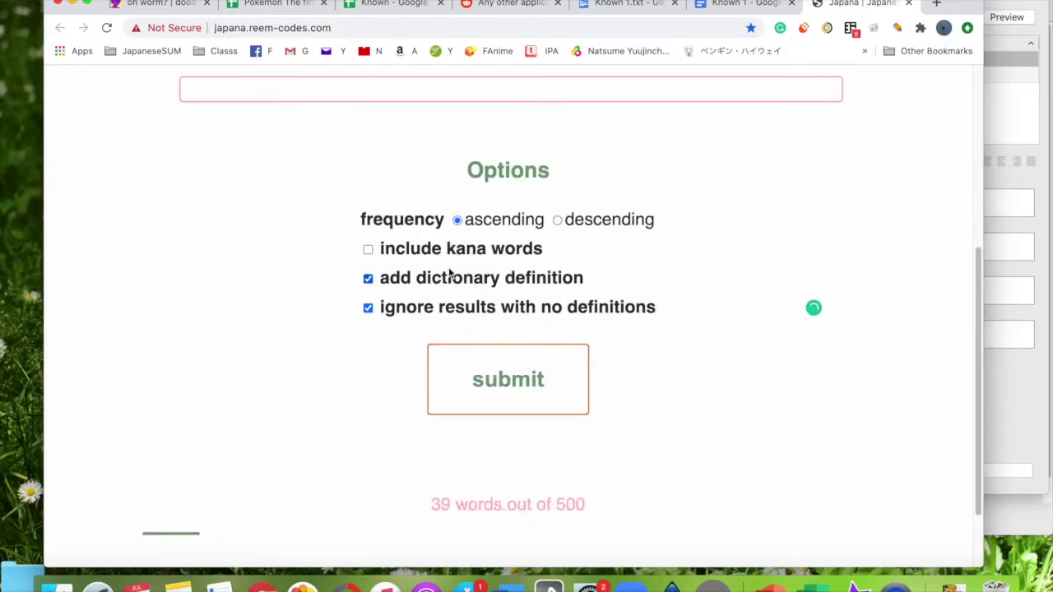
- Export Japana's analysis results to a CSV file saved as Known1
scroll(982, 289, "down", 2)
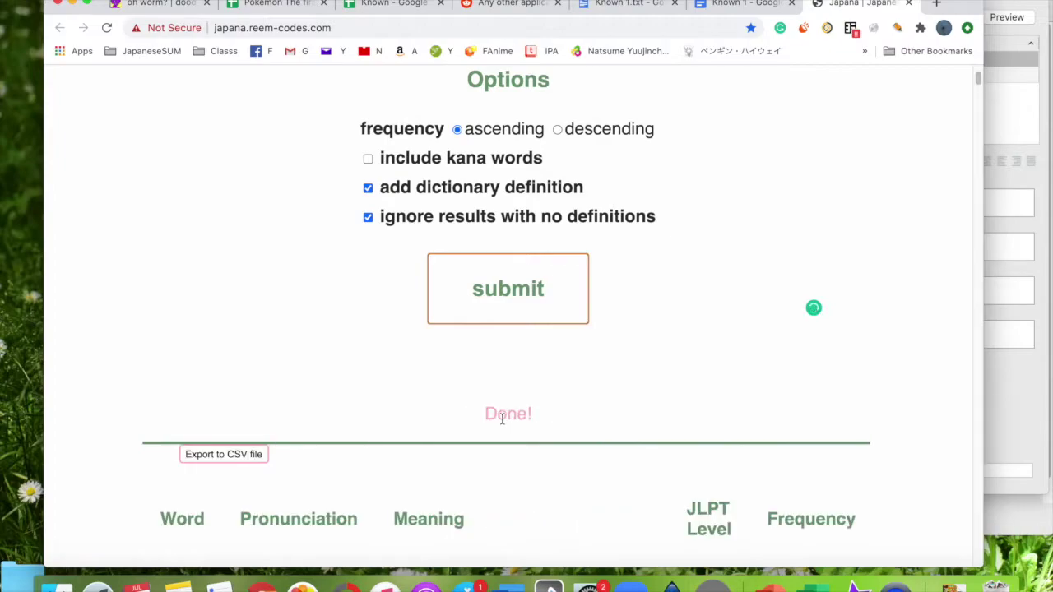
scroll(979, 83, "down", 15)
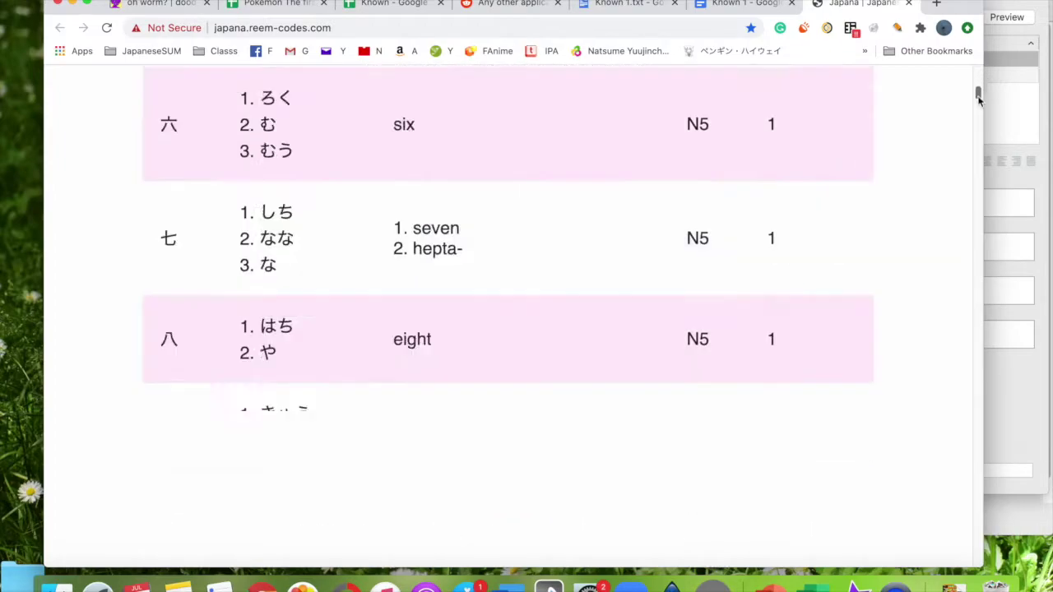
scroll(979, 99, "up", 18)
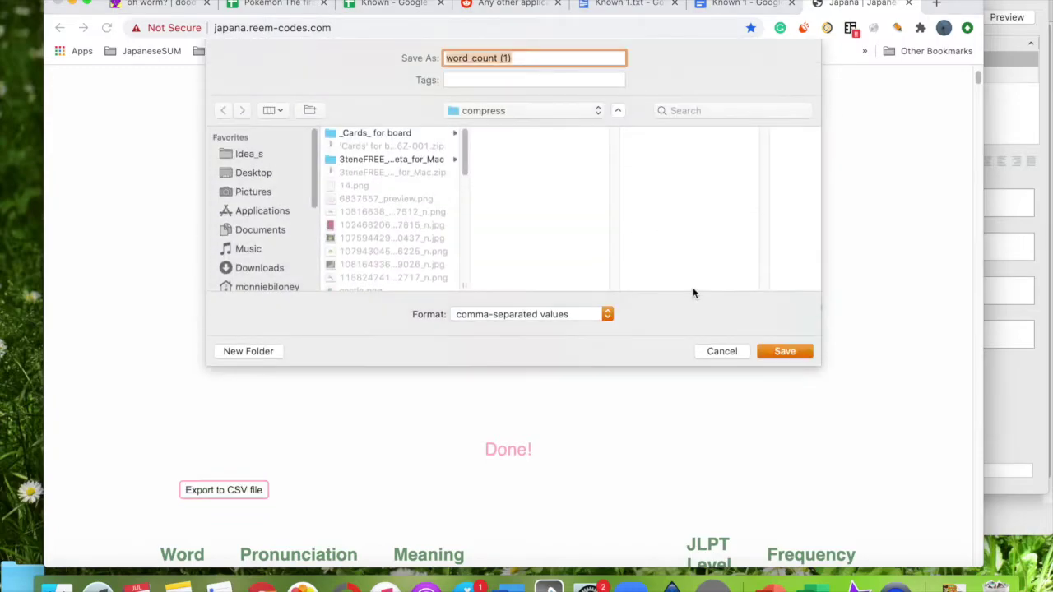
type("Known1")
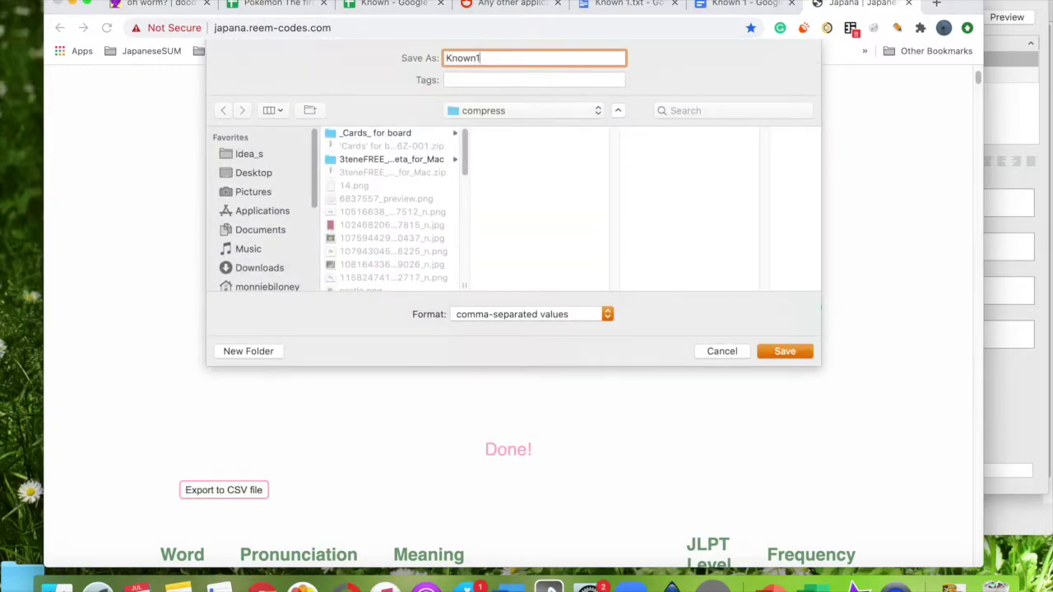
left_click(785, 351)
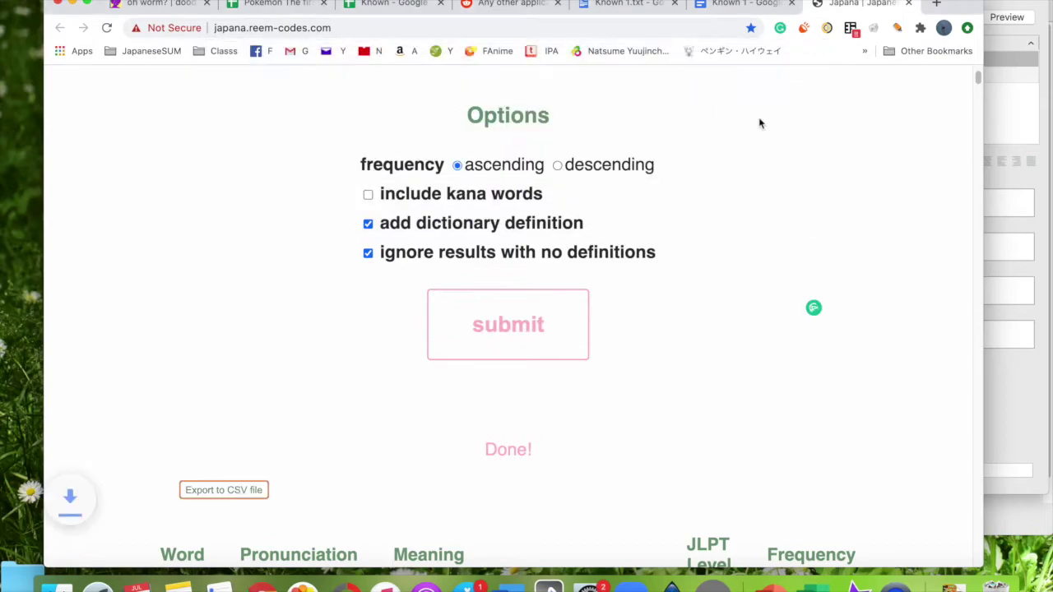
left_click(411, 5)
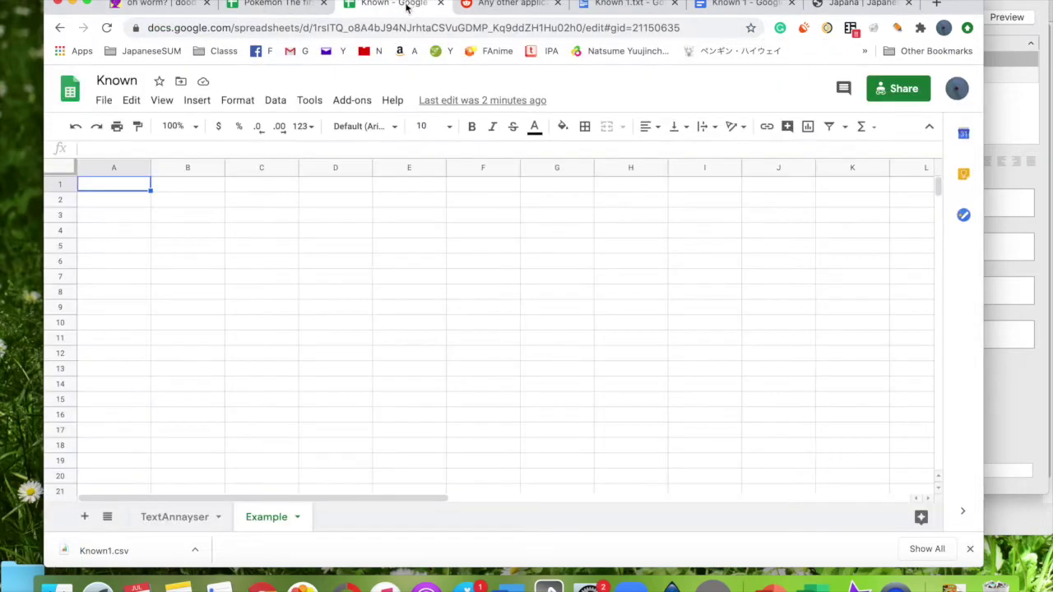
- Upload Known1.csv through File > Import as a new spreadsheet and open the resulting Known1 sheet
left_click(104, 101)
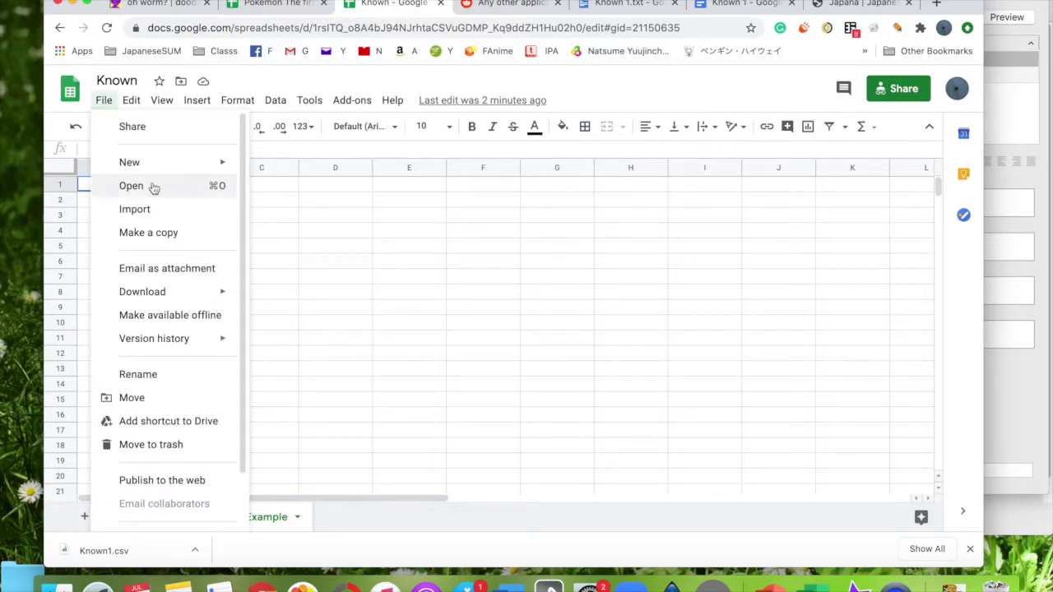
left_click(152, 210)
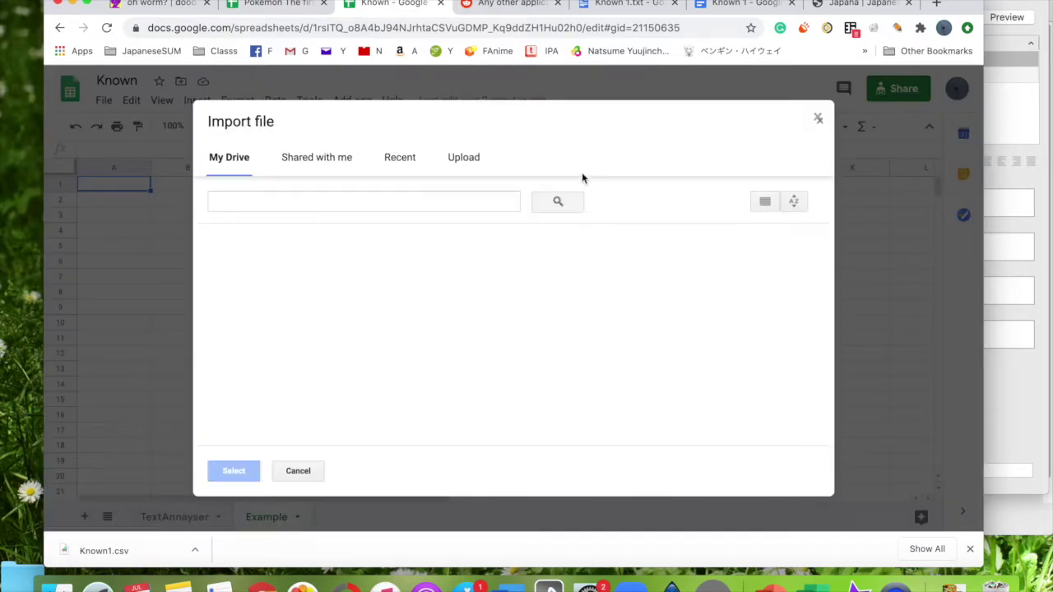
left_click(466, 160)
left_click(490, 339)
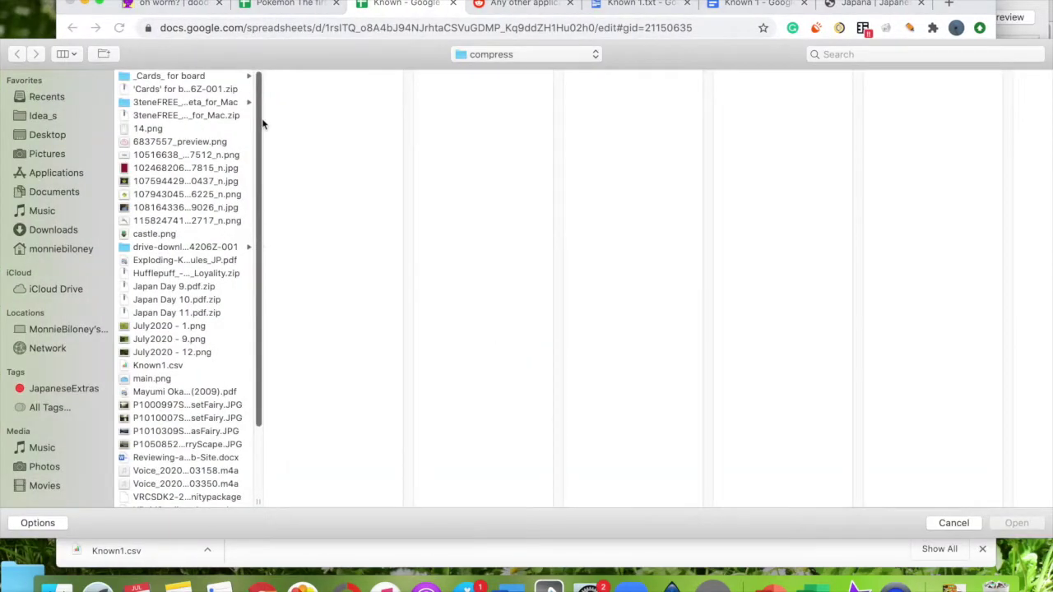
left_click(158, 365)
left_click(1015, 523)
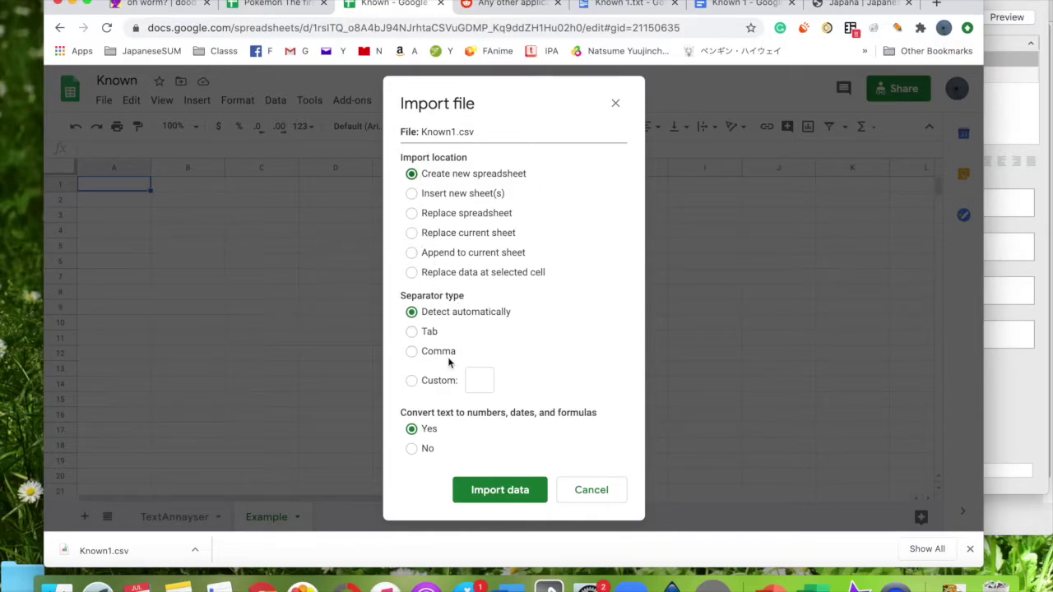
left_click(499, 492)
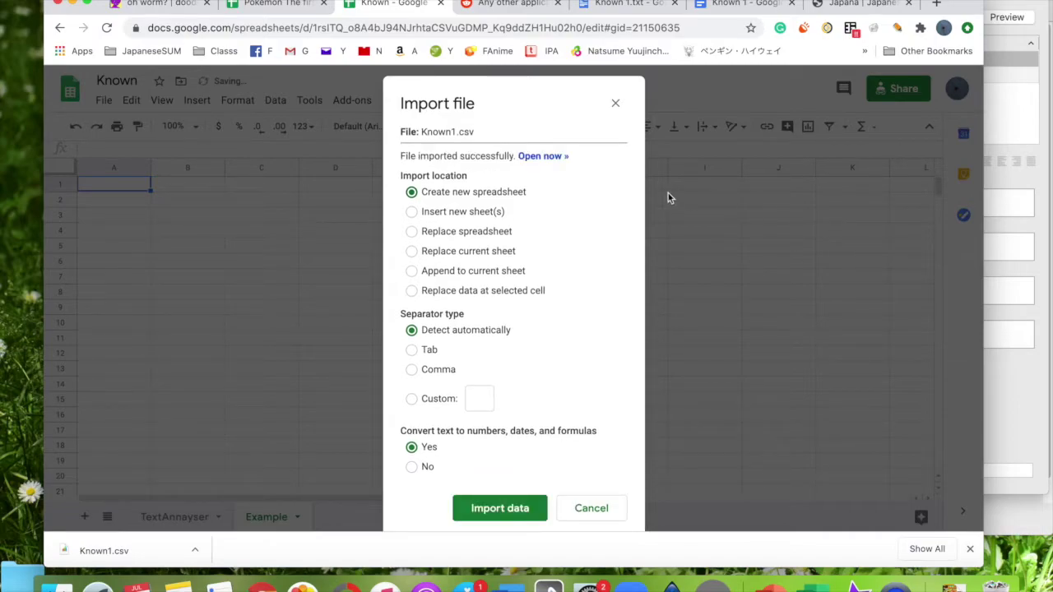
left_click(531, 156)
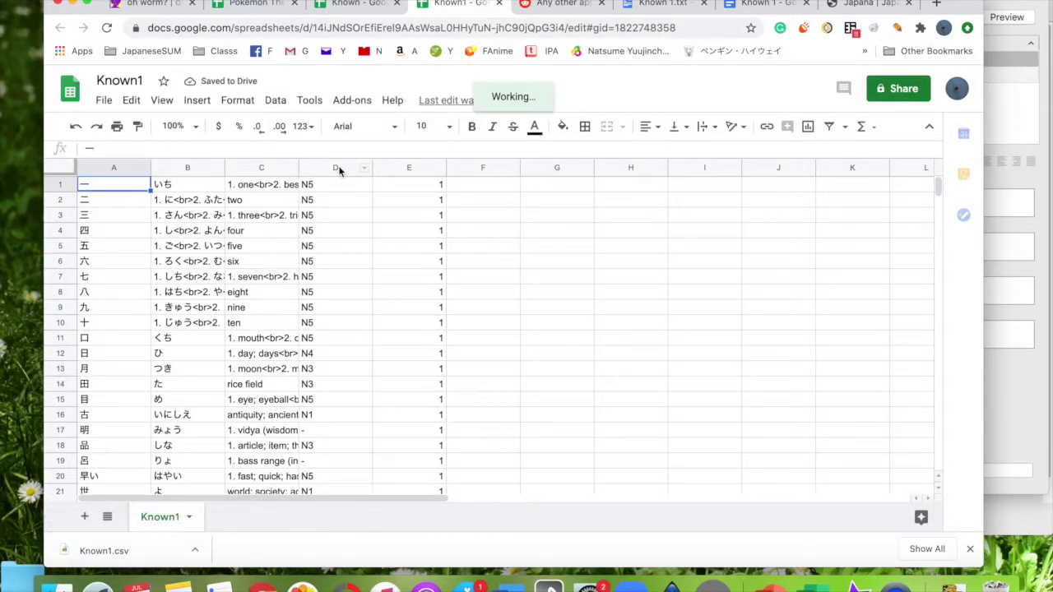
- Delete the JLPT level and count values in columns D and E
left_click(339, 170)
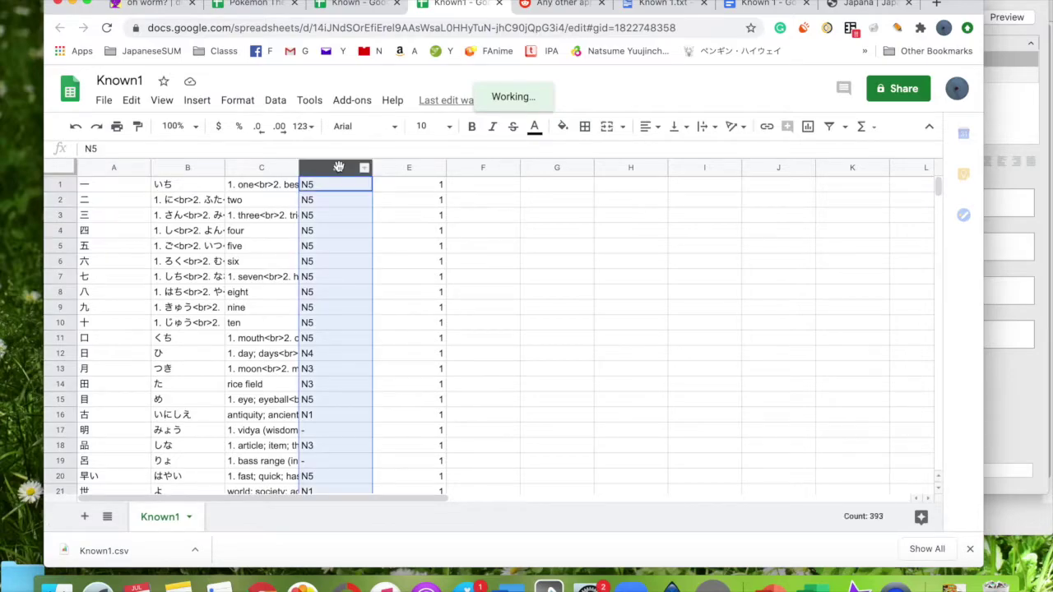
left_click(424, 169, "shift")
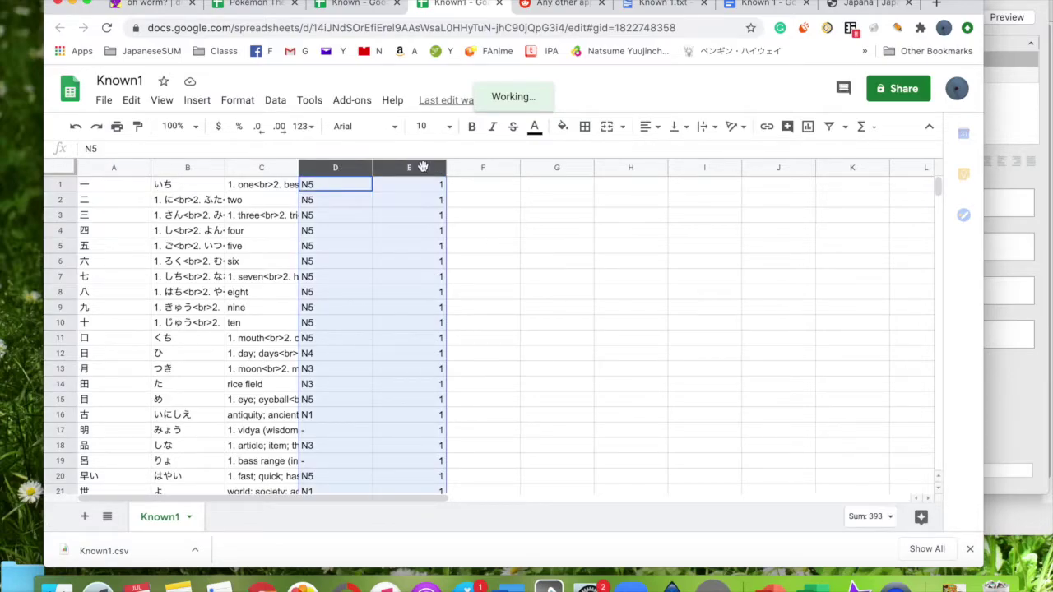
key("Delete")
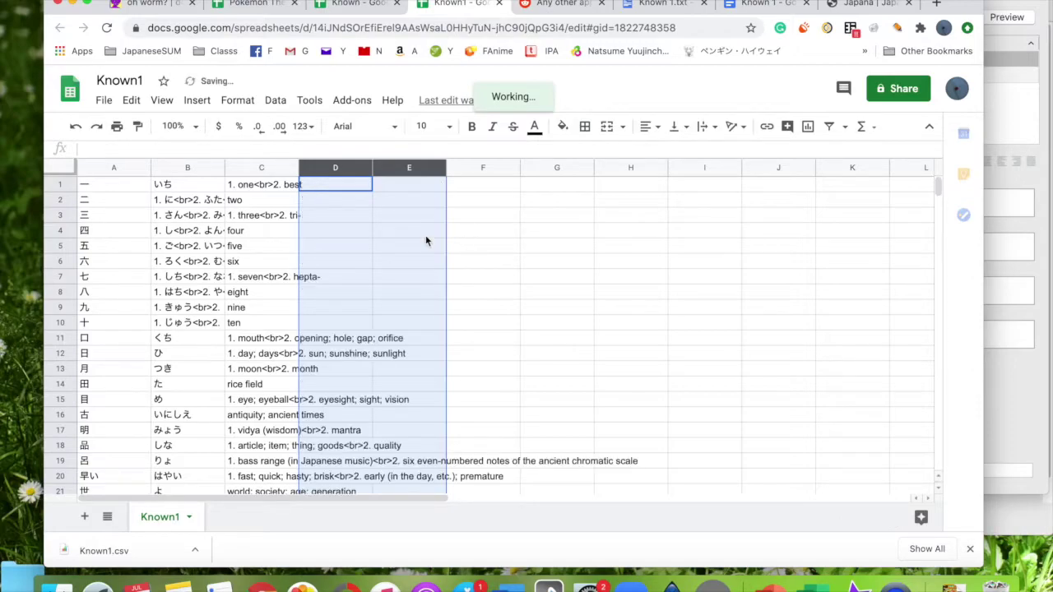
- Inspect the <br> separator inside cell C1's meanings text
left_click(262, 186)
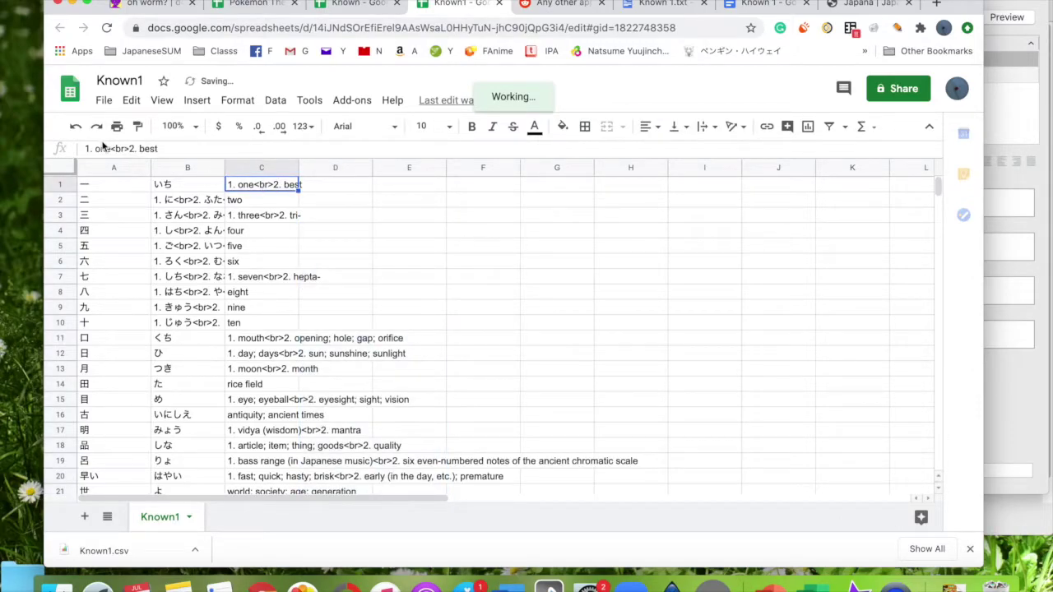
left_click_drag(112, 149, 129, 149)
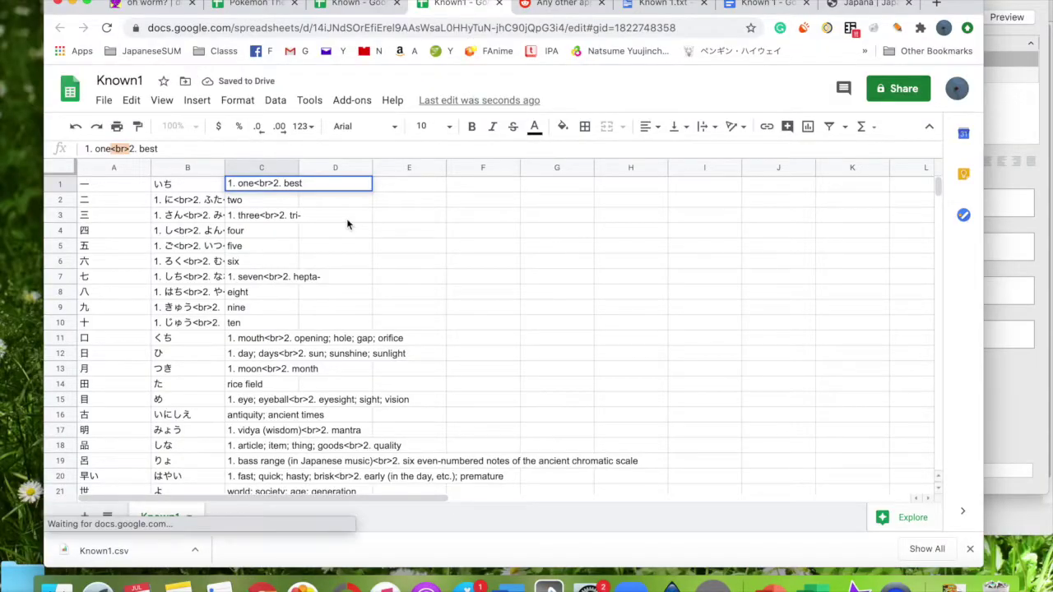
left_click(775, 404)
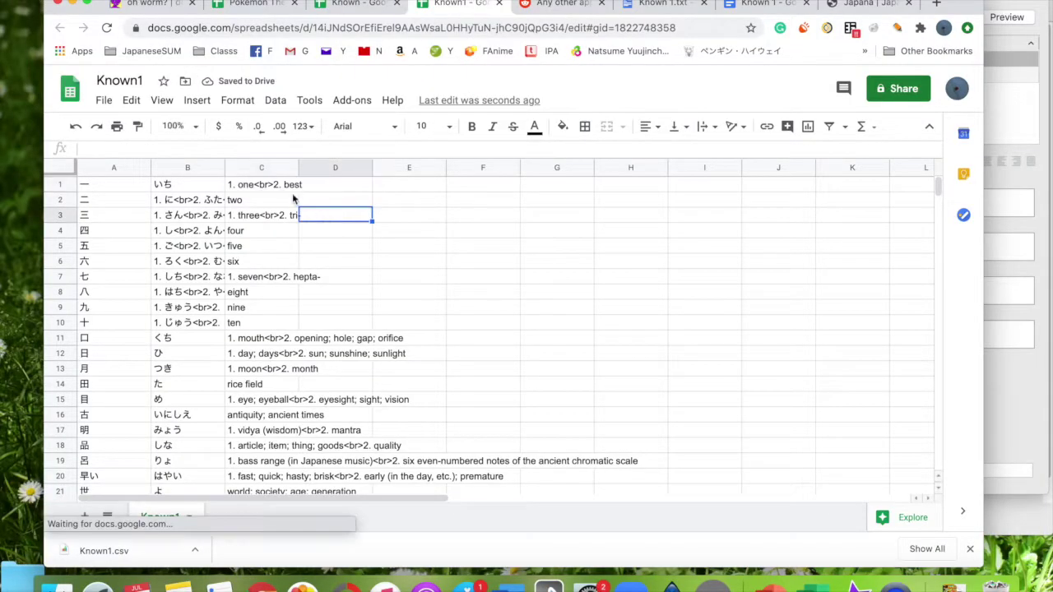
- Split column C with Data > Split text to columns using a custom '<br>' separator
left_click(272, 168)
left_click(275, 101)
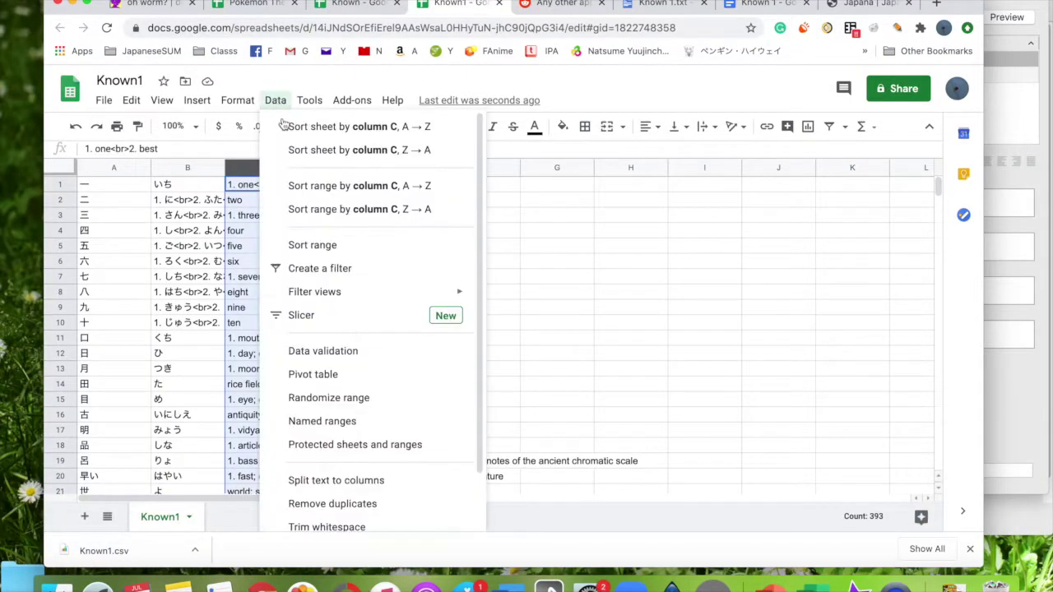
left_click(392, 482)
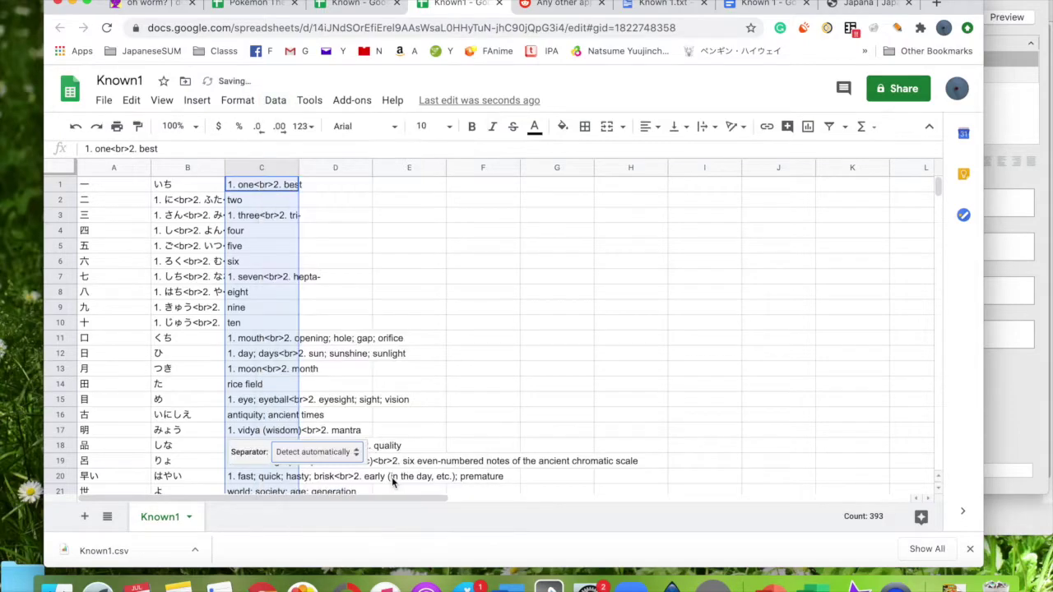
left_click(355, 455)
left_click(336, 522)
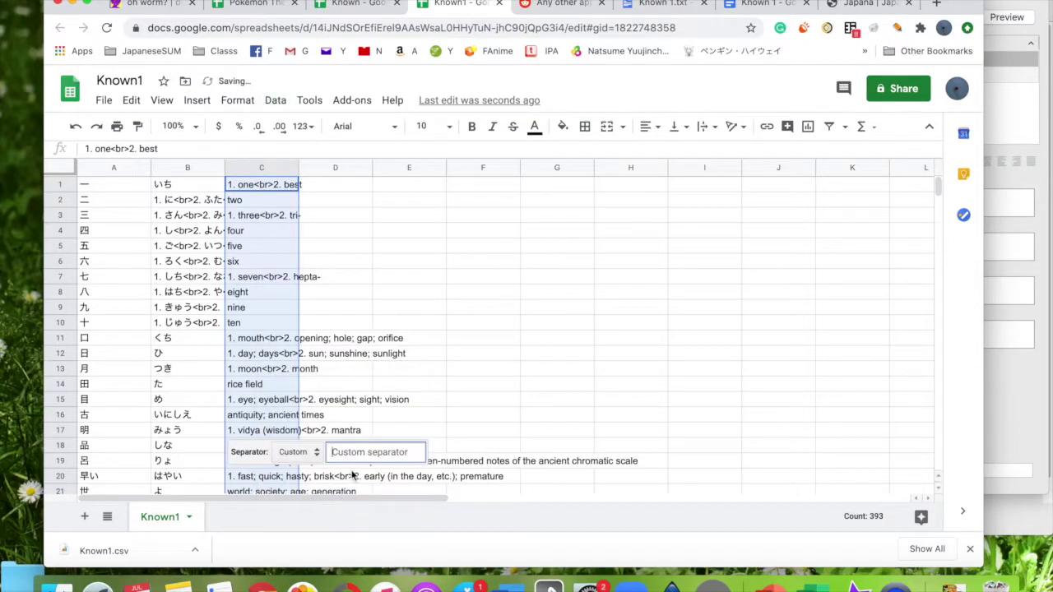
type("<br>")
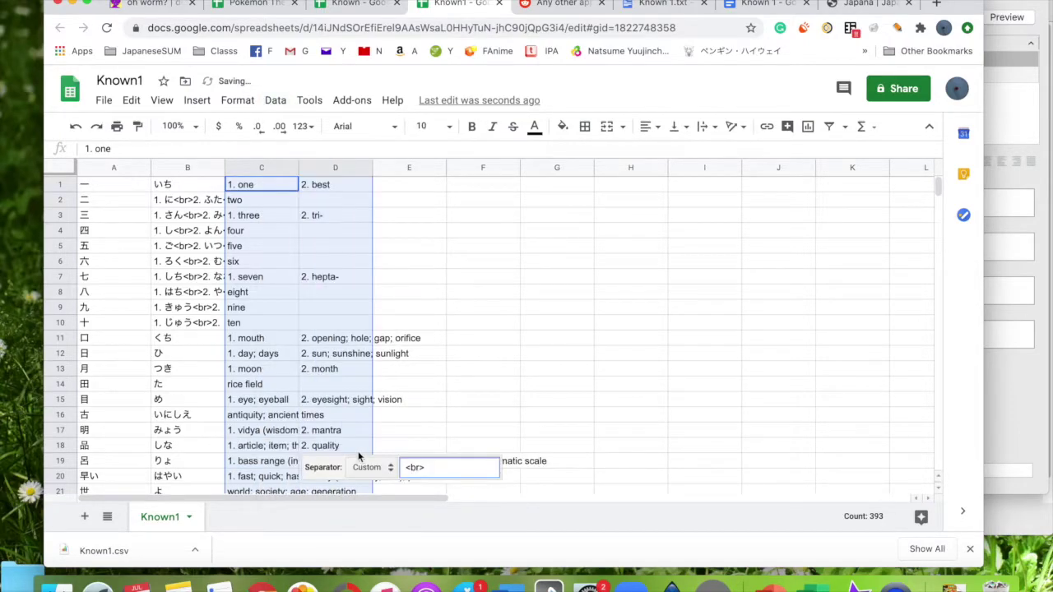
left_click(409, 323)
left_click(244, 167)
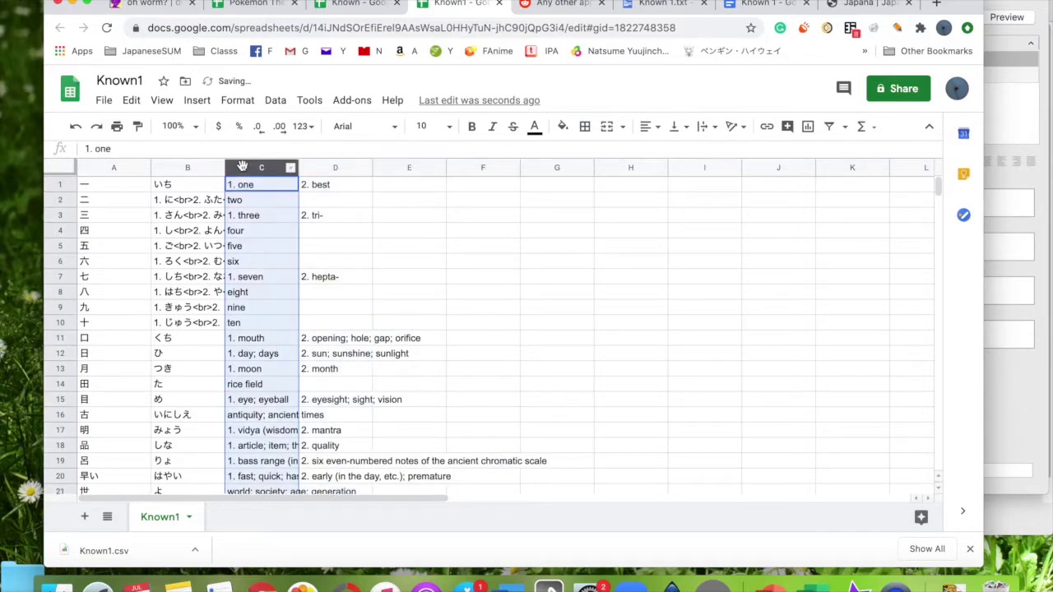
- Remove every '1. ' prefix from column C with Find and replace
left_click(393, 101)
type("find")
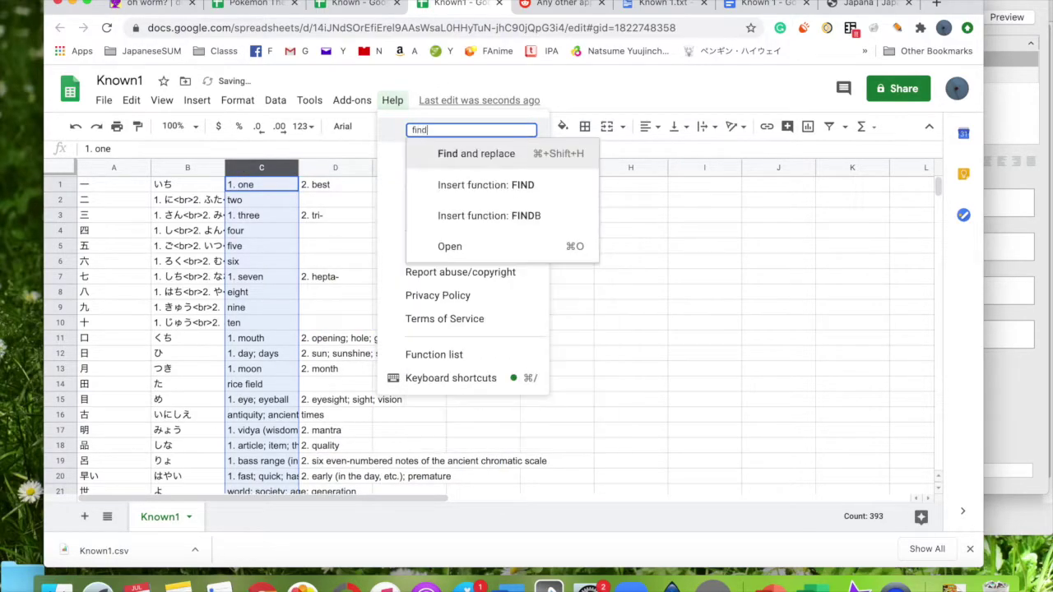
key("Return")
type("1/")
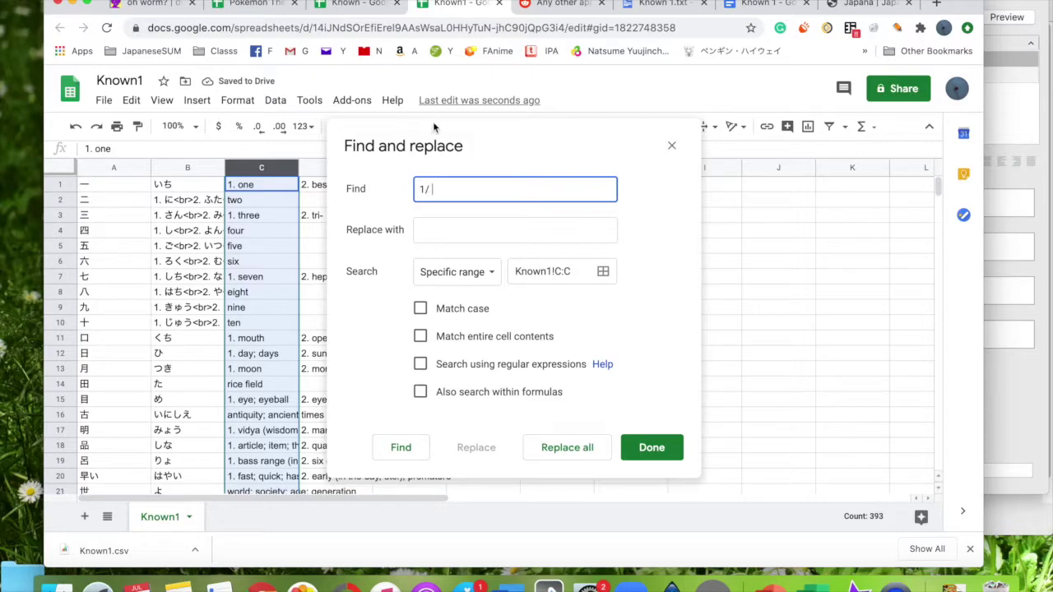
left_click(557, 450)
left_click(665, 450)
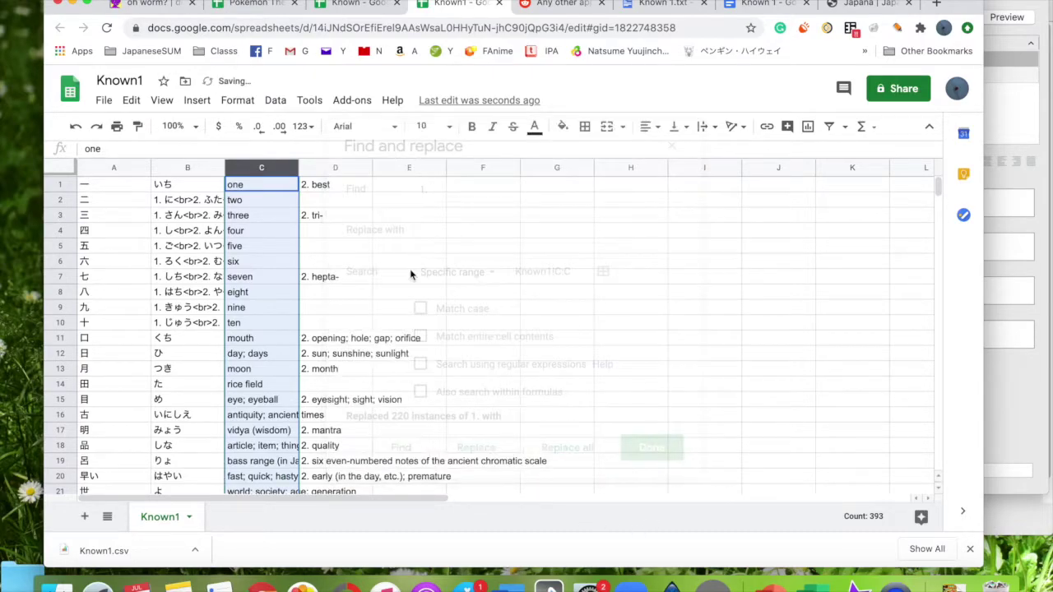
- Remove every '2.' prefix from column D, then check the readings in cell B2
left_click(323, 169)
left_click(401, 104)
type("find")
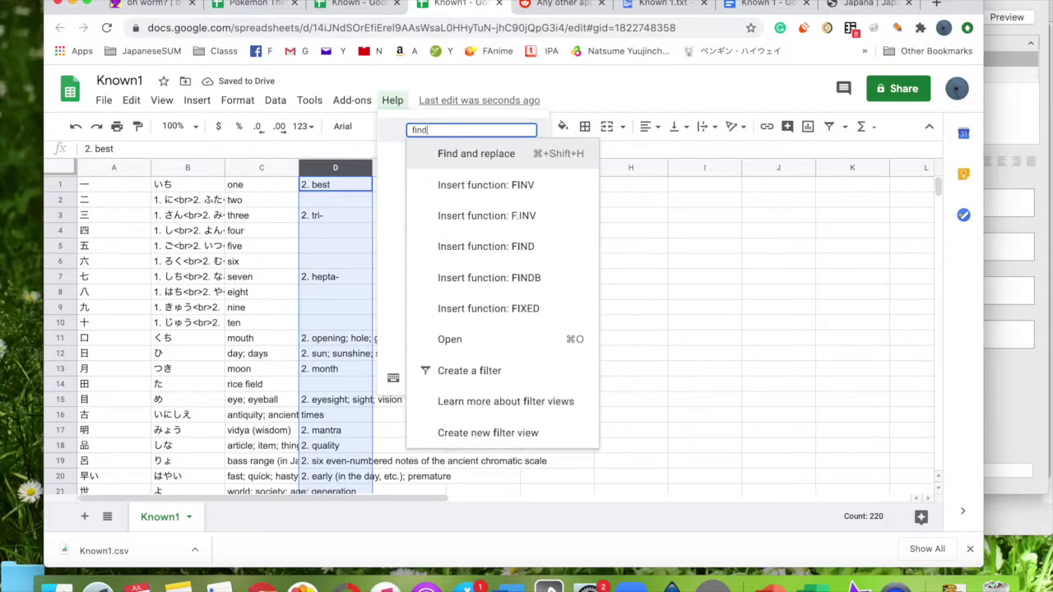
key("Return")
type("2")
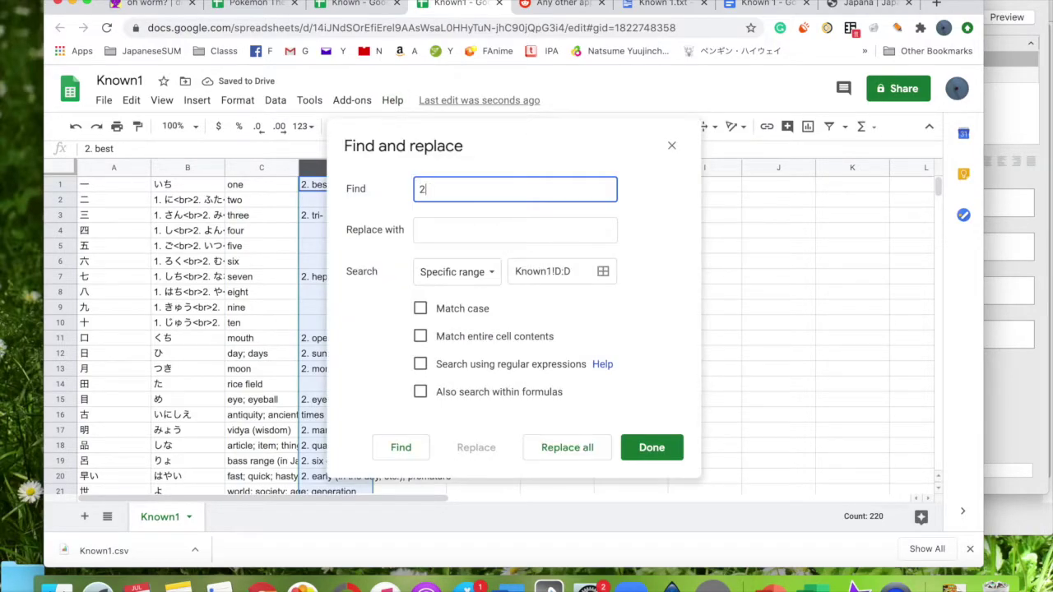
type(".")
left_click(585, 450)
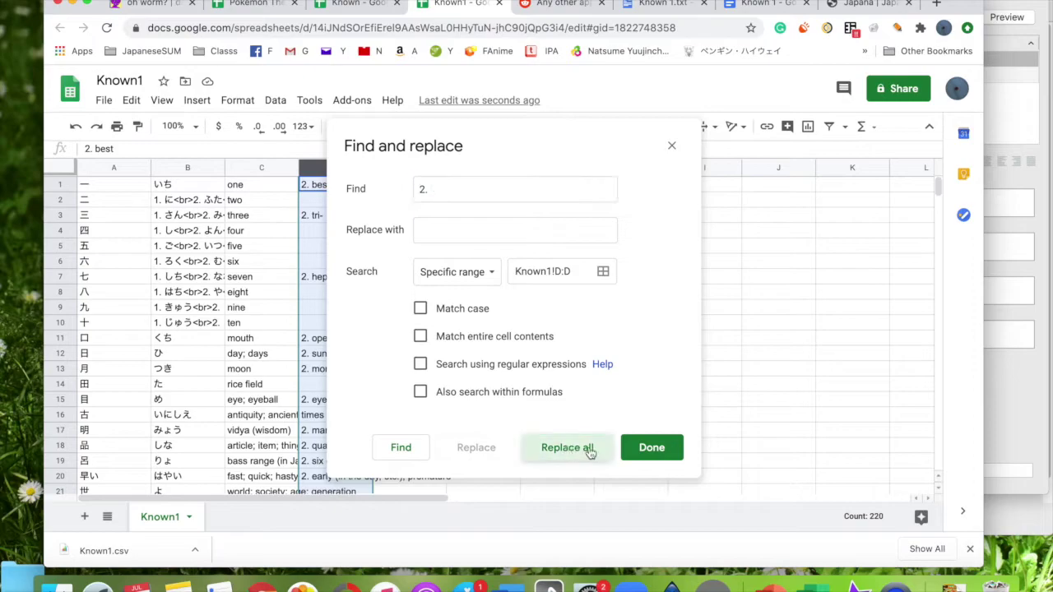
left_click(658, 448)
left_click(198, 262)
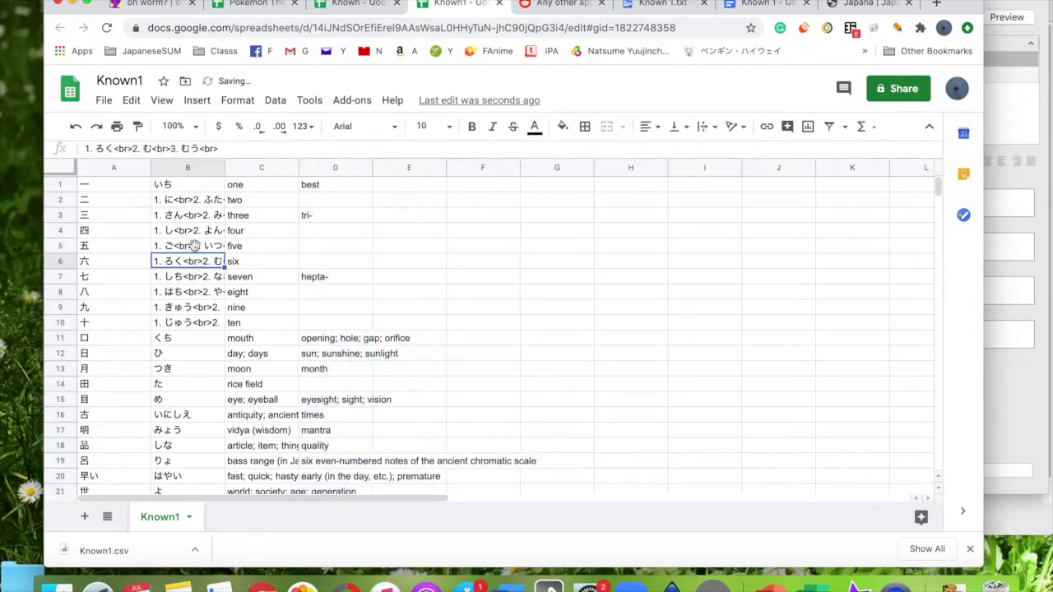
left_click(168, 200)
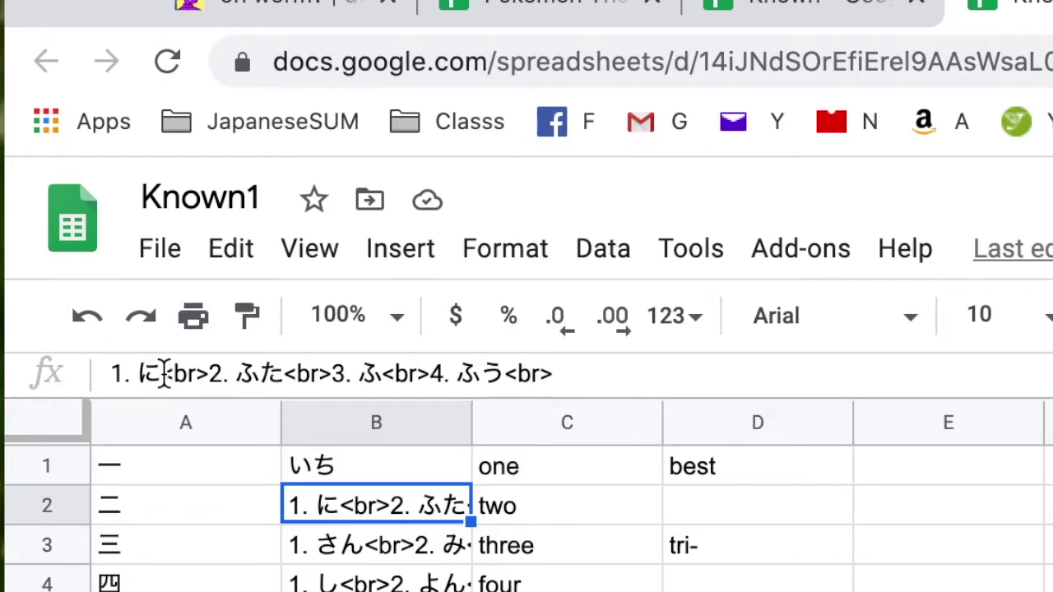
- Inspect the <br> tags and '4.' numbering within cell B2's readings
left_click_drag(163, 374, 210, 371)
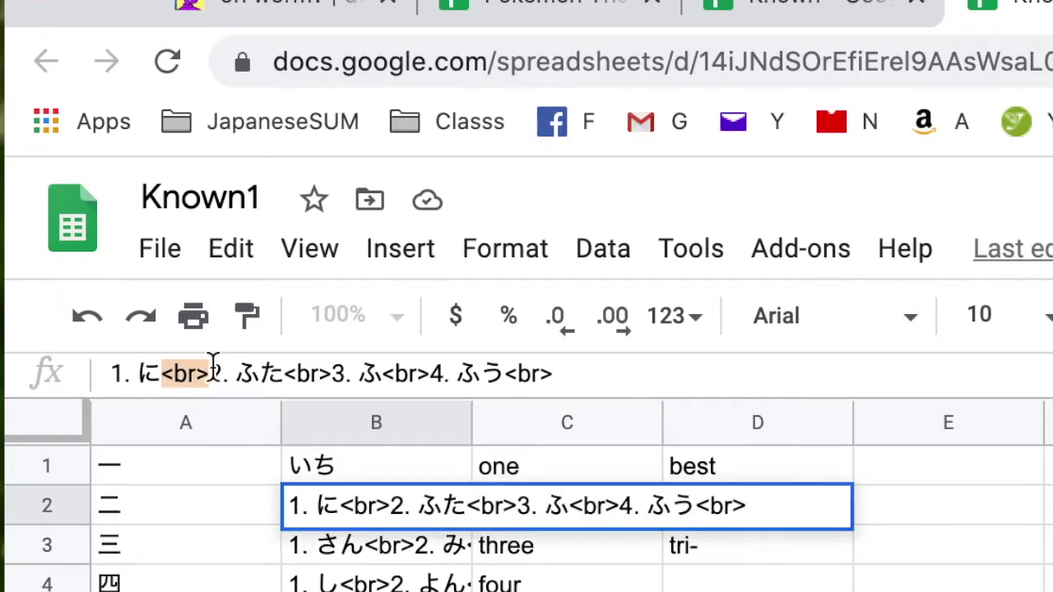
left_click(325, 566)
left_click(344, 517)
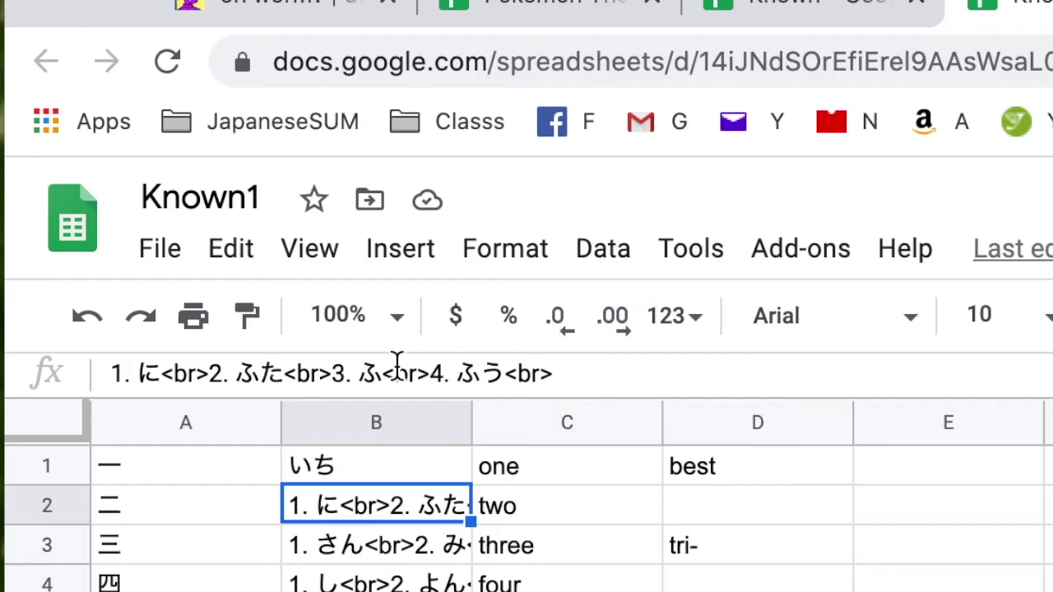
left_click_drag(430, 373, 457, 372)
left_click(445, 583)
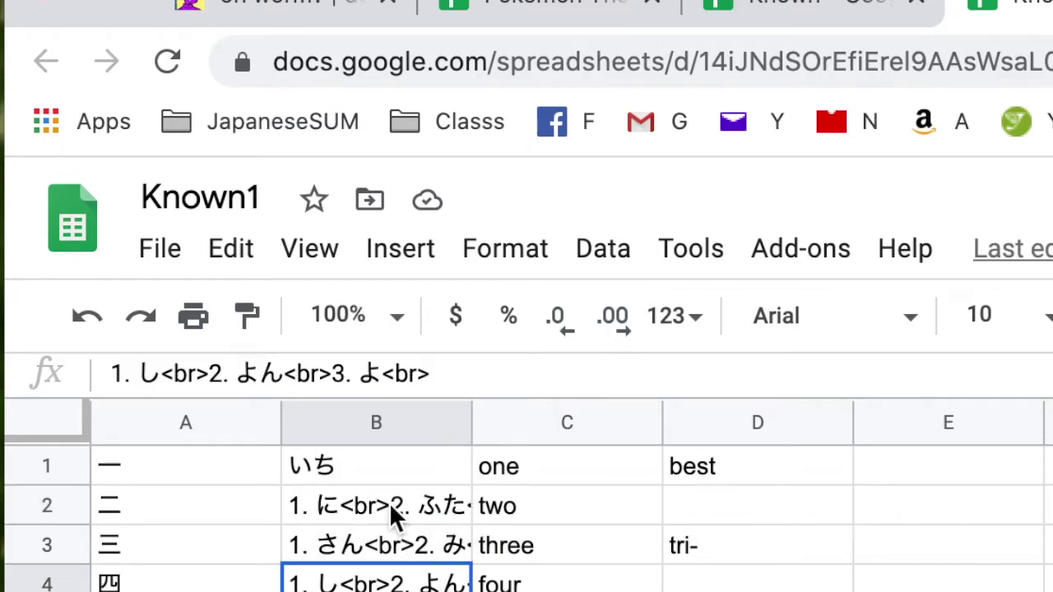
left_click(391, 507)
- Remove every '1.' prefix and every '<br>' tag from column B with Find and replace
left_click(316, 429)
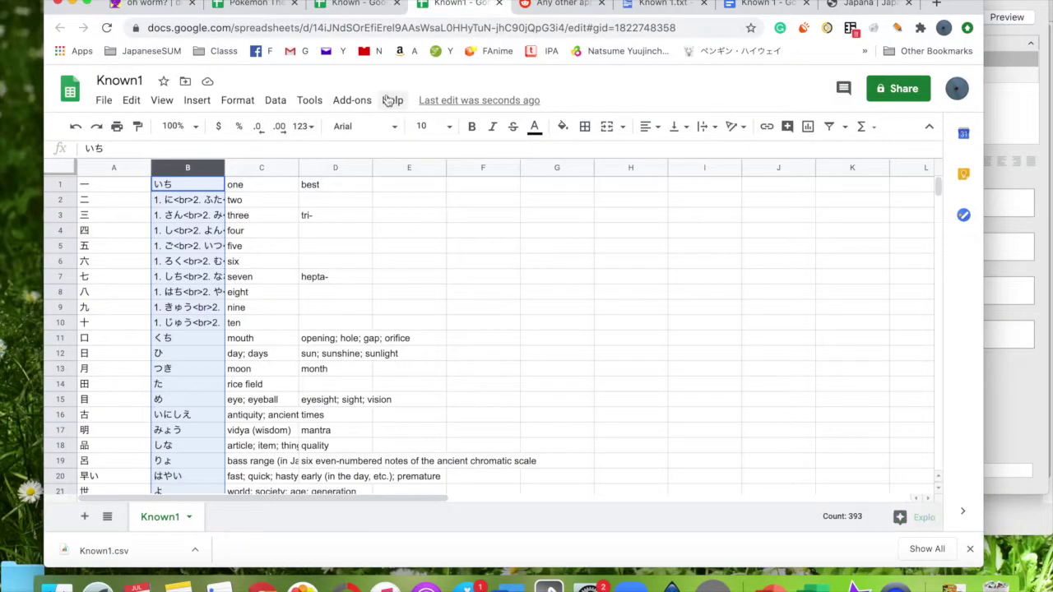
left_click(905, 248)
type("find")
key("Return")
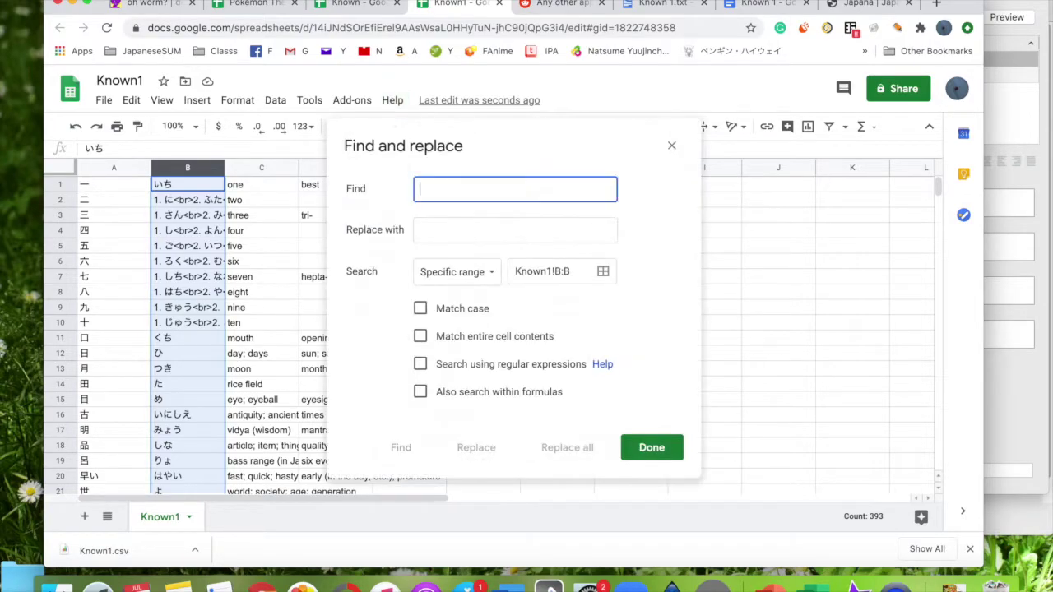
type("1.")
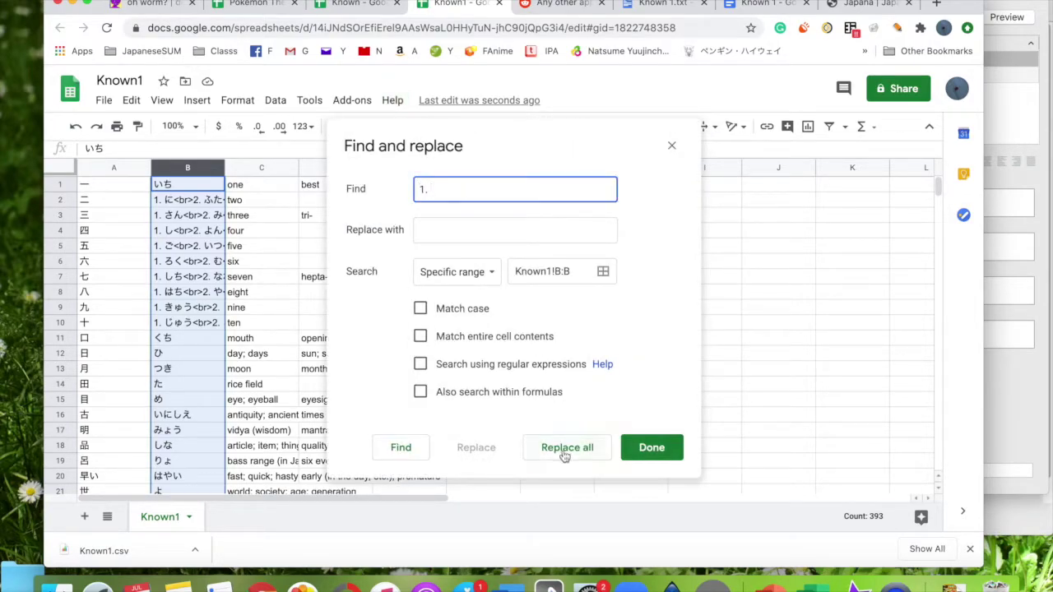
left_click(564, 455)
left_click(474, 186)
key("BackSpace")
key("BackSpace")
key("BackSpace")
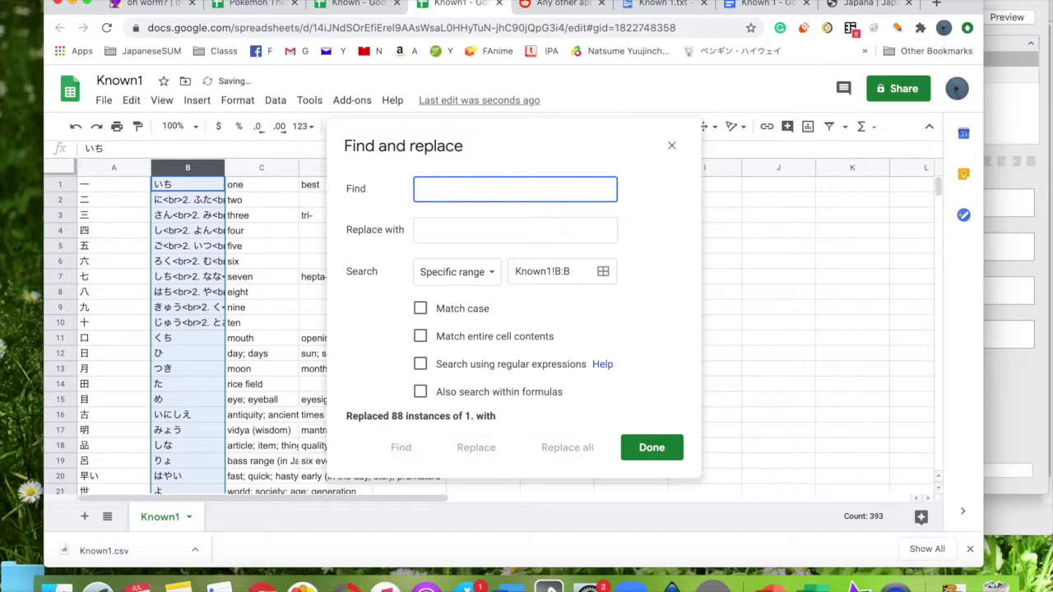
type("<br>")
left_click(587, 448)
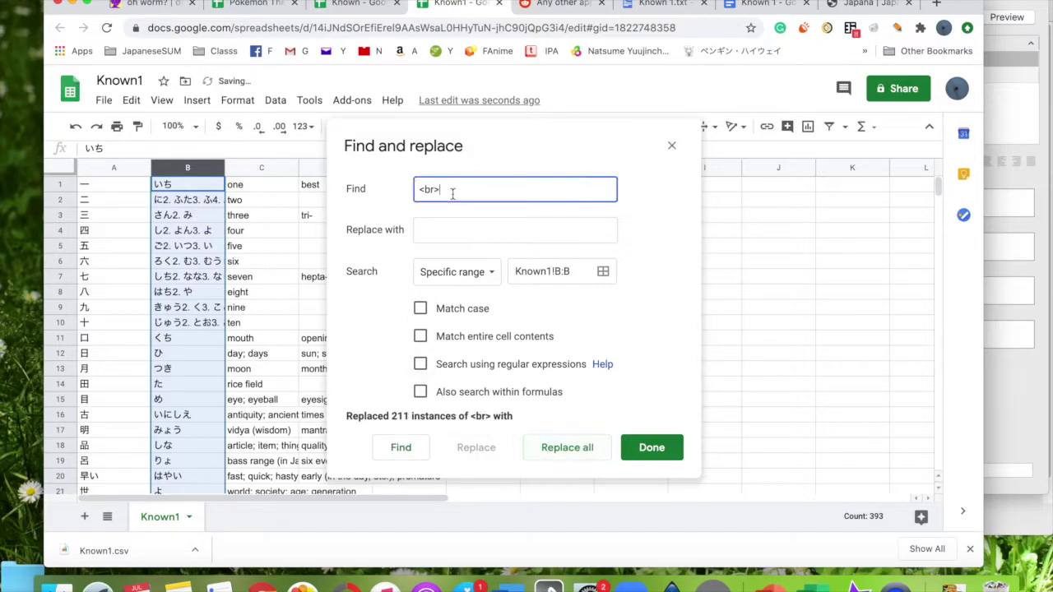
- Replace every '2.', '3.' and '4.' in column B with ', ' and check the cleaned readings
key("BackSpace")
type("2.1")
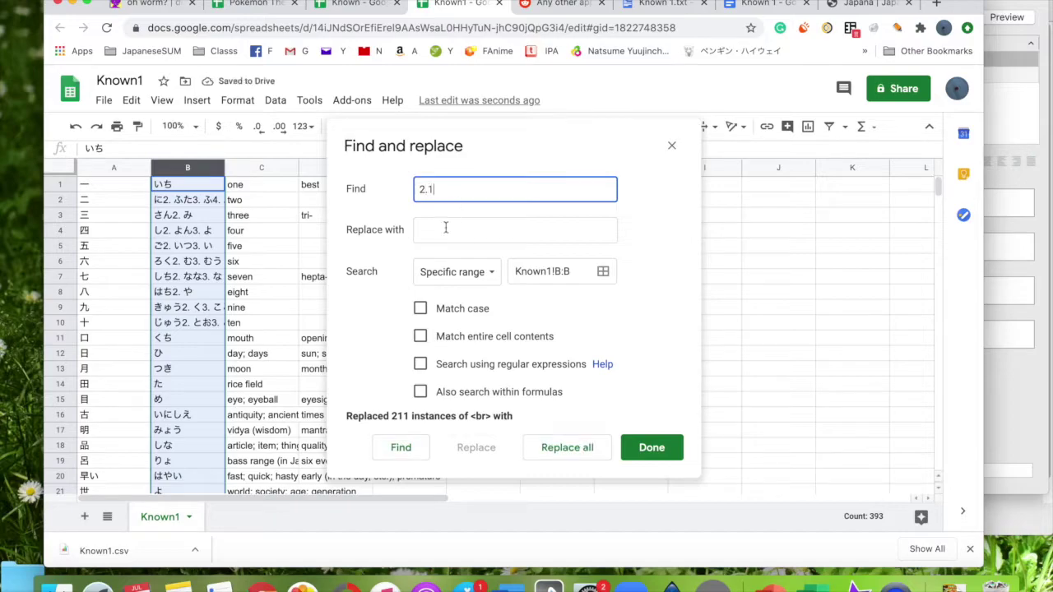
left_click(441, 231)
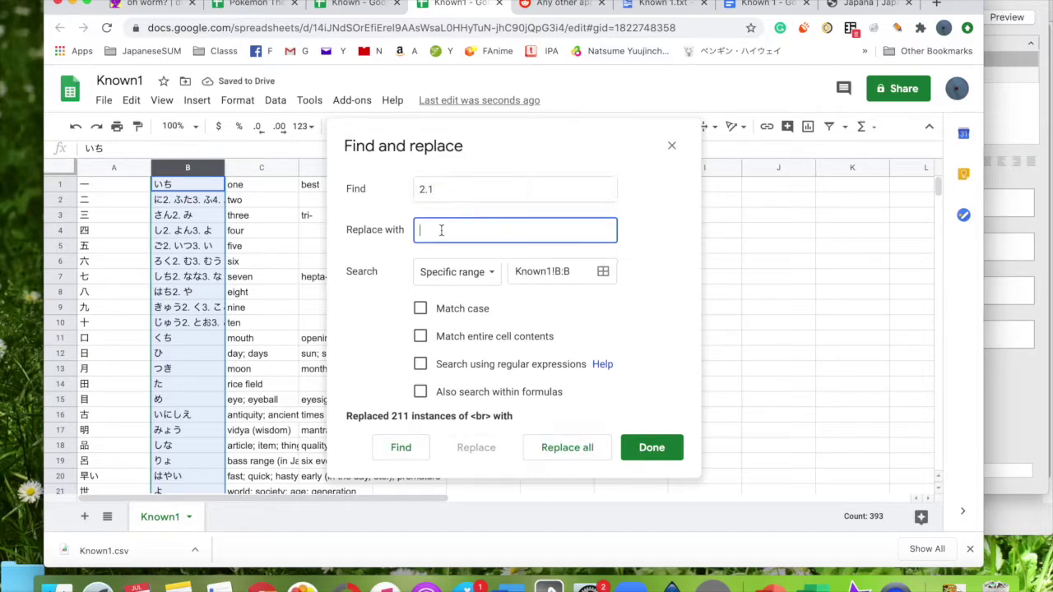
double_click(437, 187)
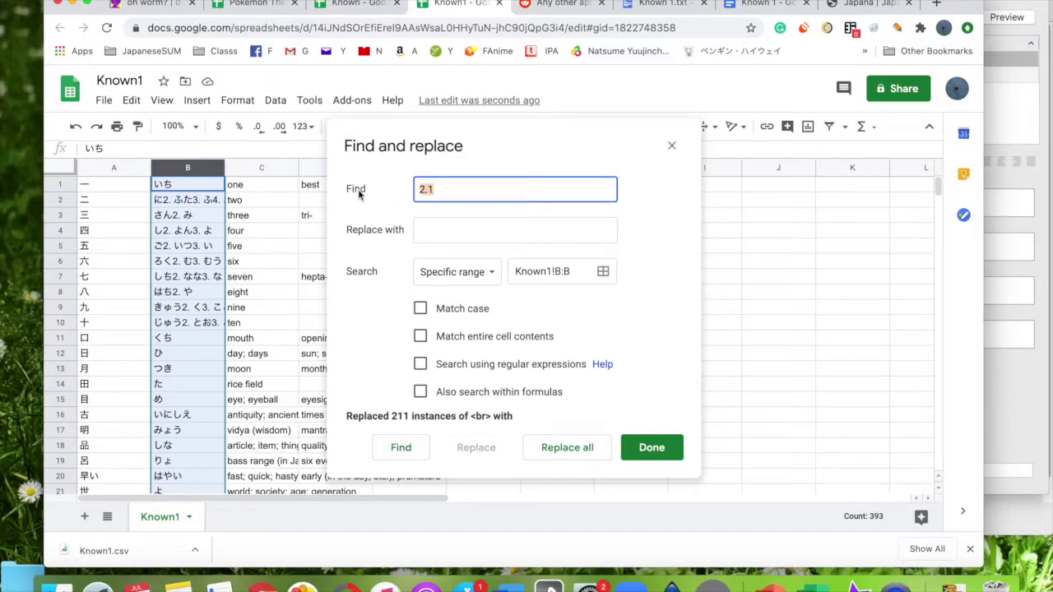
type("2.")
left_click(425, 230)
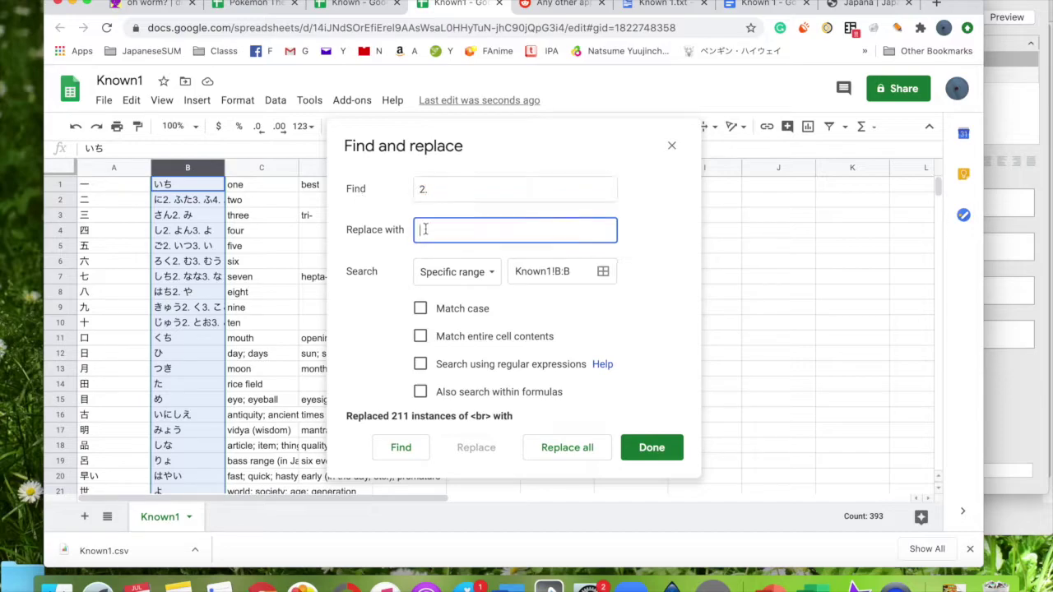
left_click(559, 450)
left_click(444, 188)
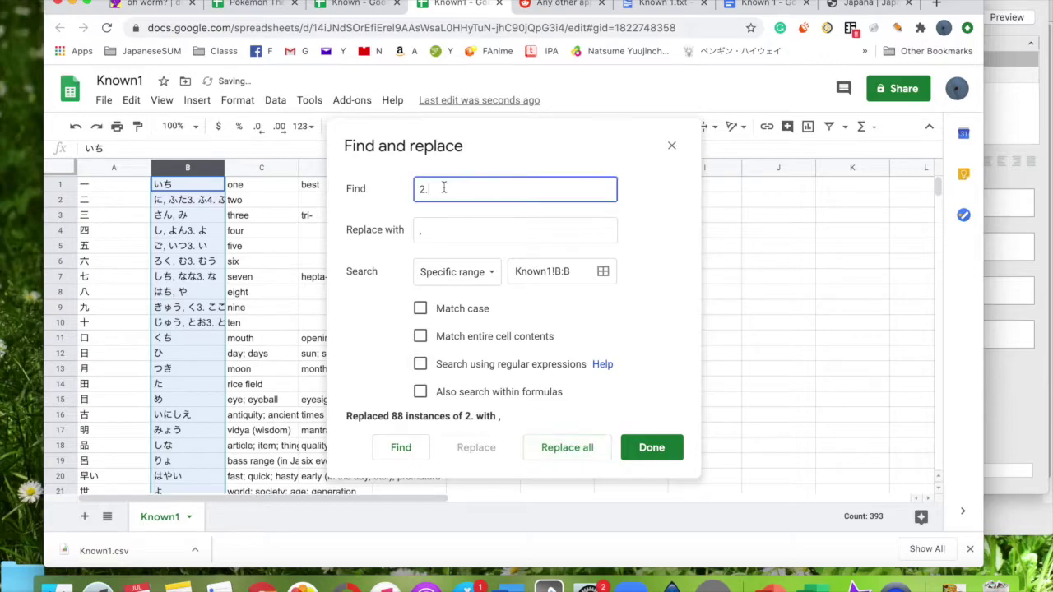
key("BackSpace")
key("BackSpace")
type("3")
left_click(564, 450)
left_click(423, 189)
type("4")
left_click(547, 447)
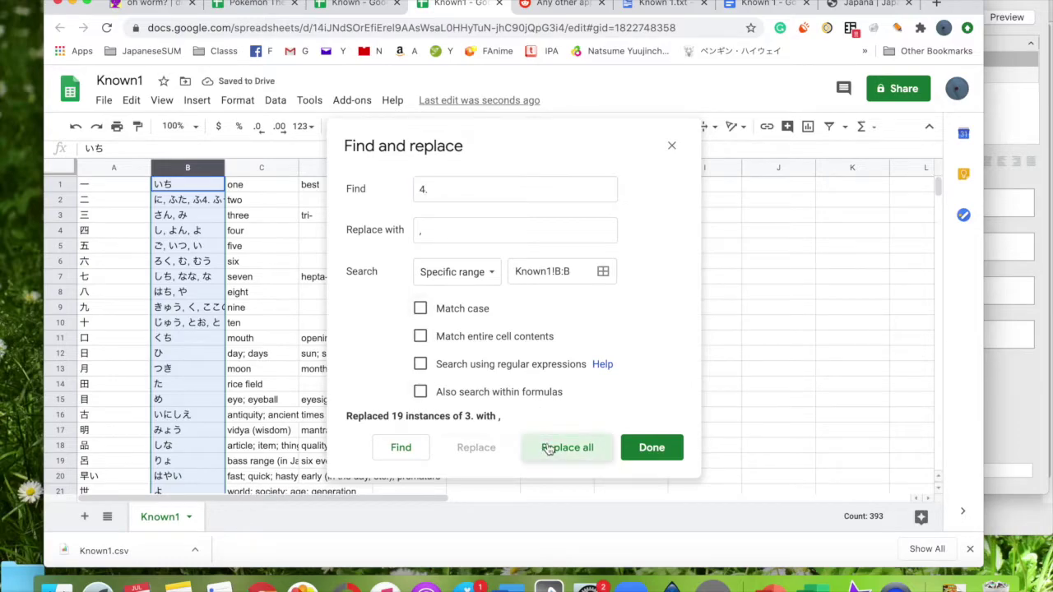
left_click(652, 447)
left_click(176, 246)
key("Up")
key("Up")
key("Up")
- Close the Import file dialog in Known and show the TextAnnayser sheet
key("Down")
key("Right")
key("Right")
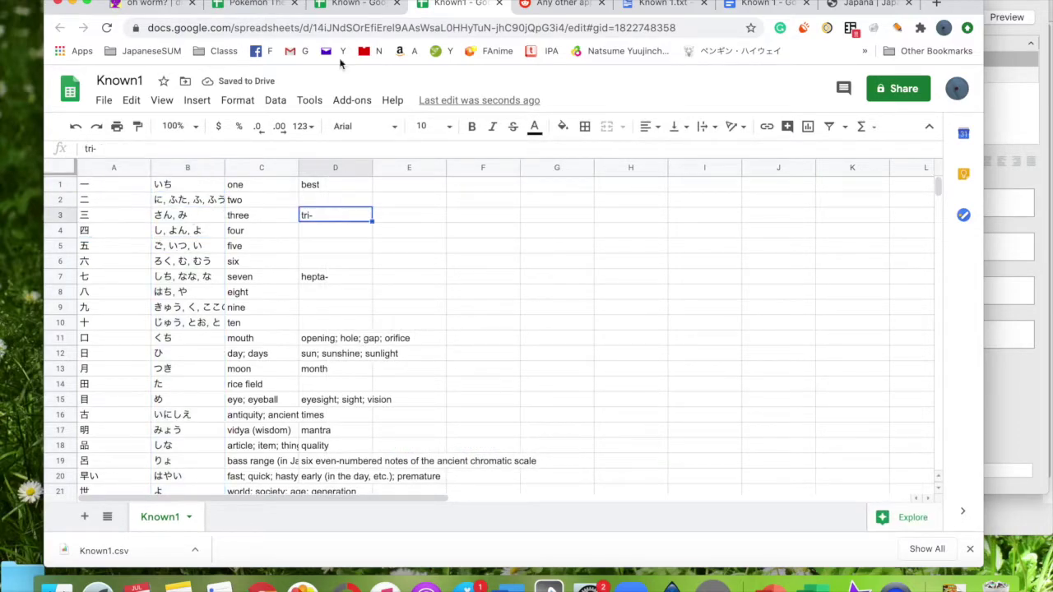
left_click(354, 5)
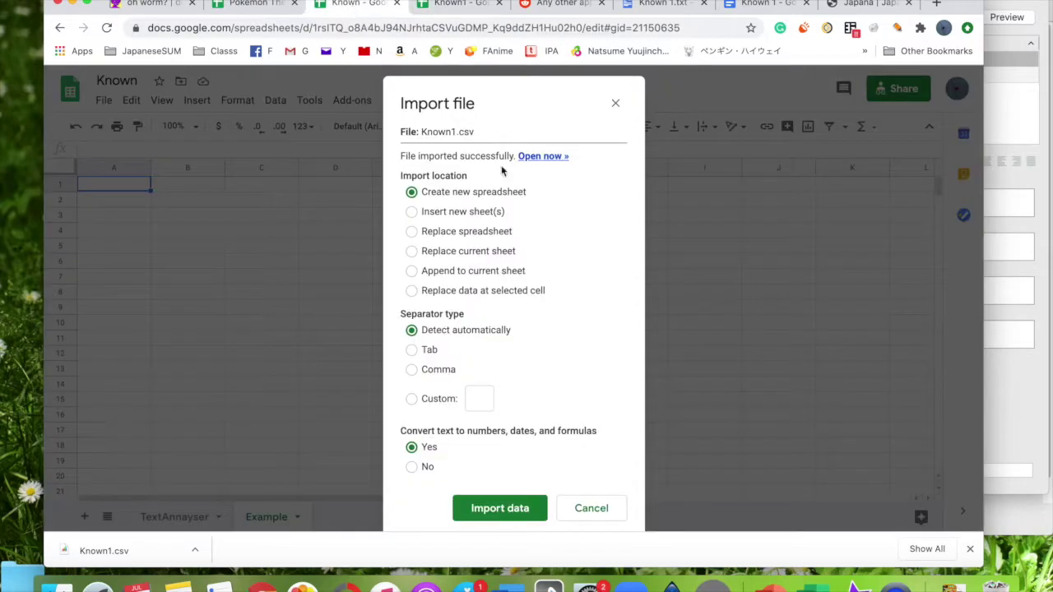
left_click(457, 508)
left_click(174, 518)
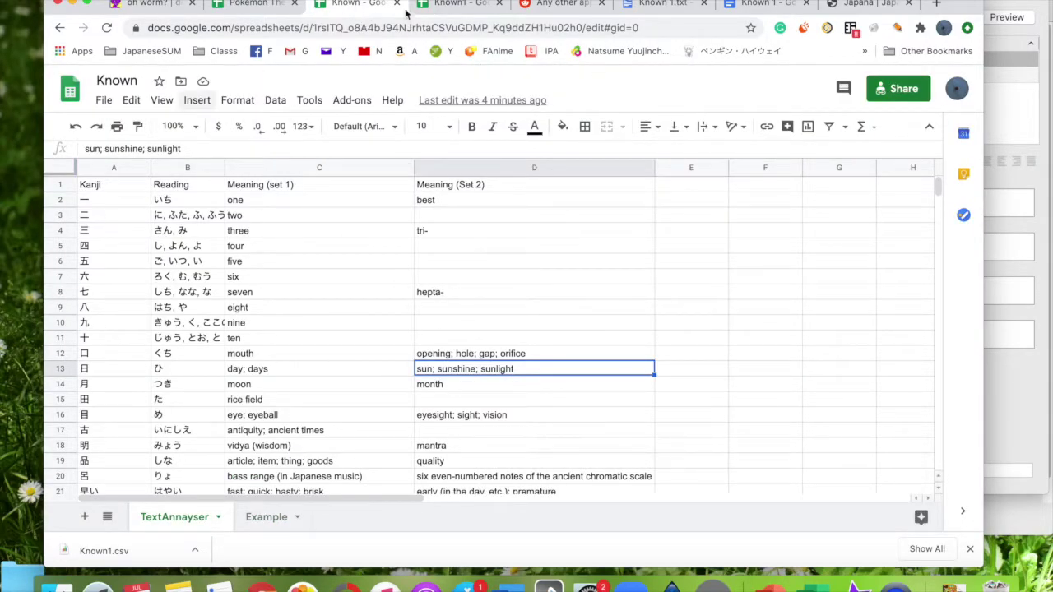
- Copy the =ARRAYFORMULA(PROPER(A2:A)) line from the YouTube tutorial's description
left_click(452, 5)
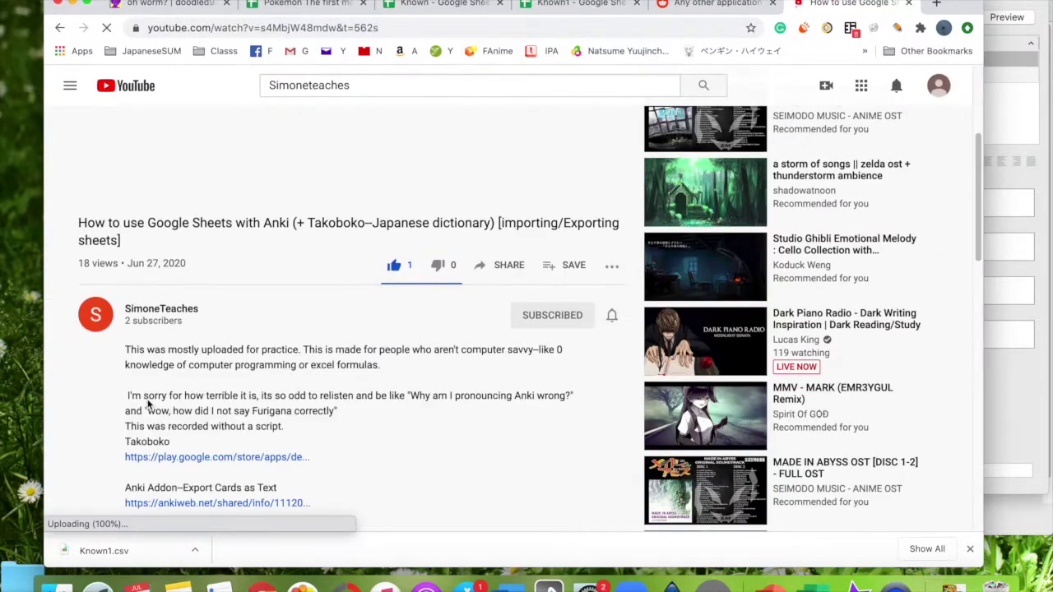
scroll(146, 404, "down", 5)
scroll(132, 317, "up", 1)
triple_click(170, 321)
key("cmd+c")
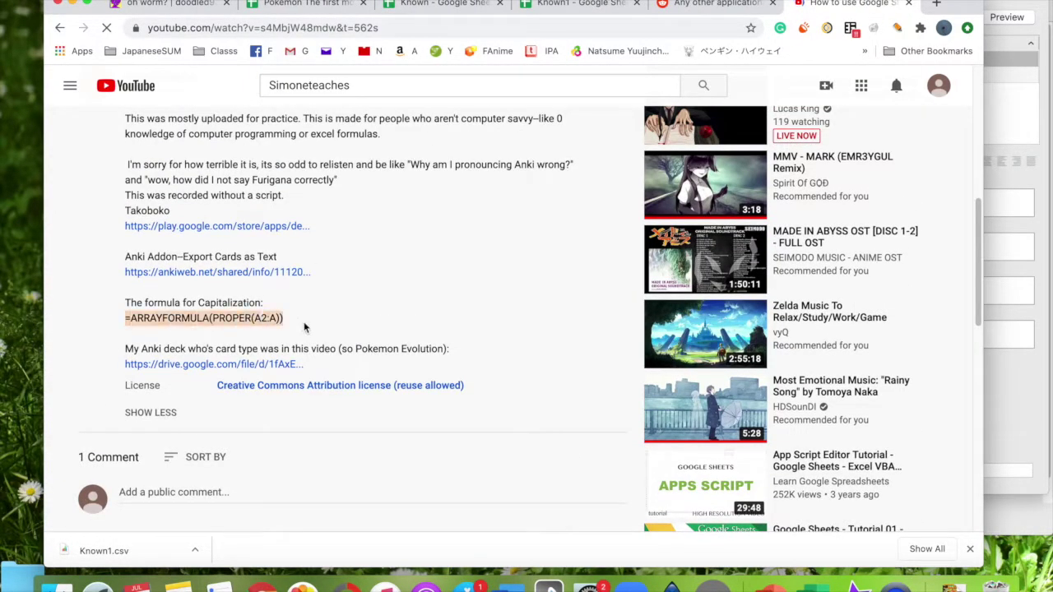
left_click(543, 7)
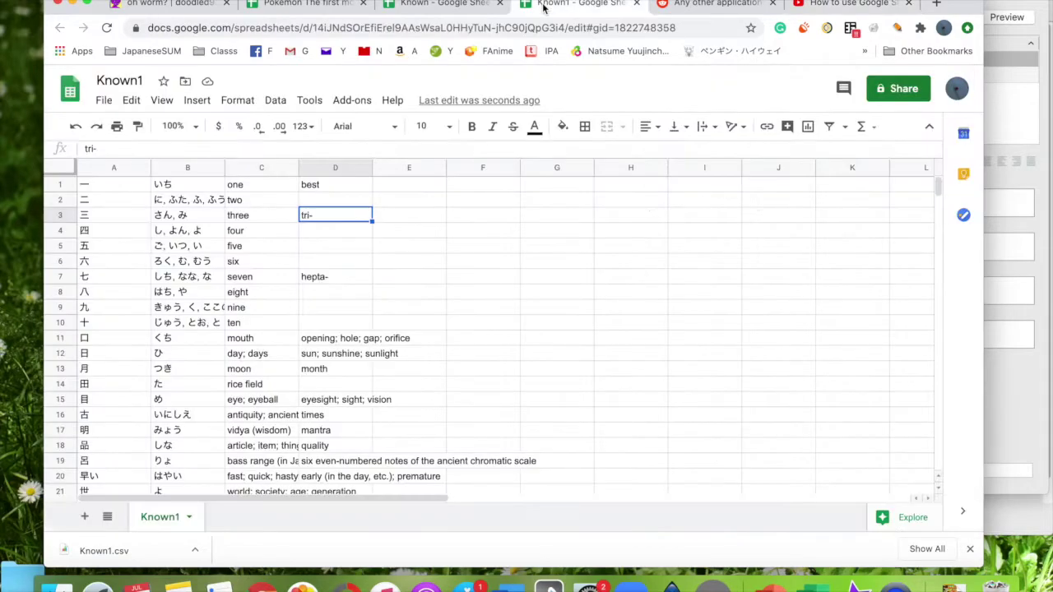
- Clear columns A and B and paste the PROPER array formula into column B
left_click(190, 166)
left_click(88, 167, "shift")
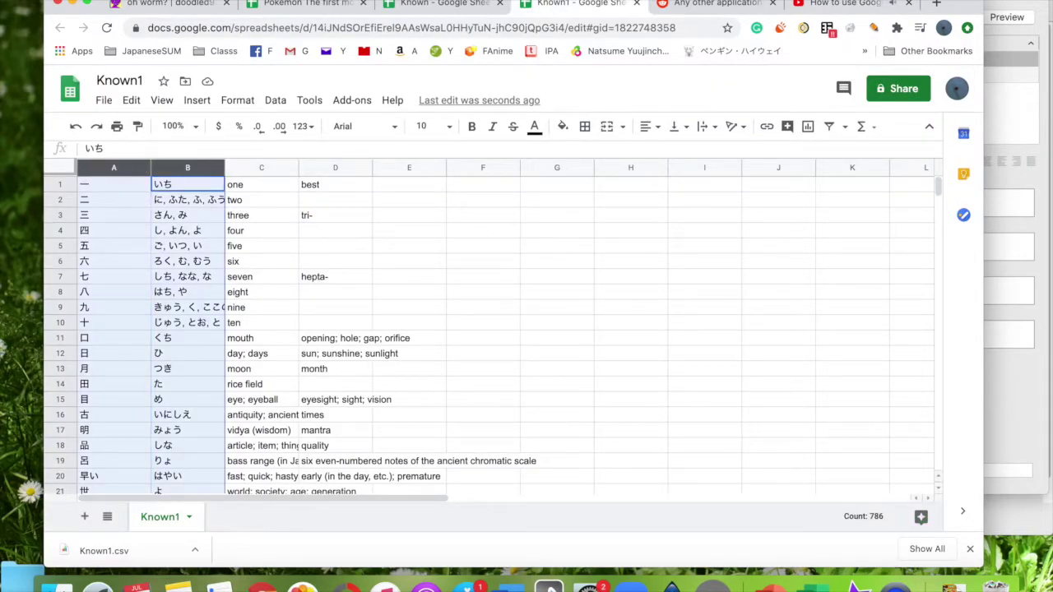
key("BackSpace")
left_click(179, 206)
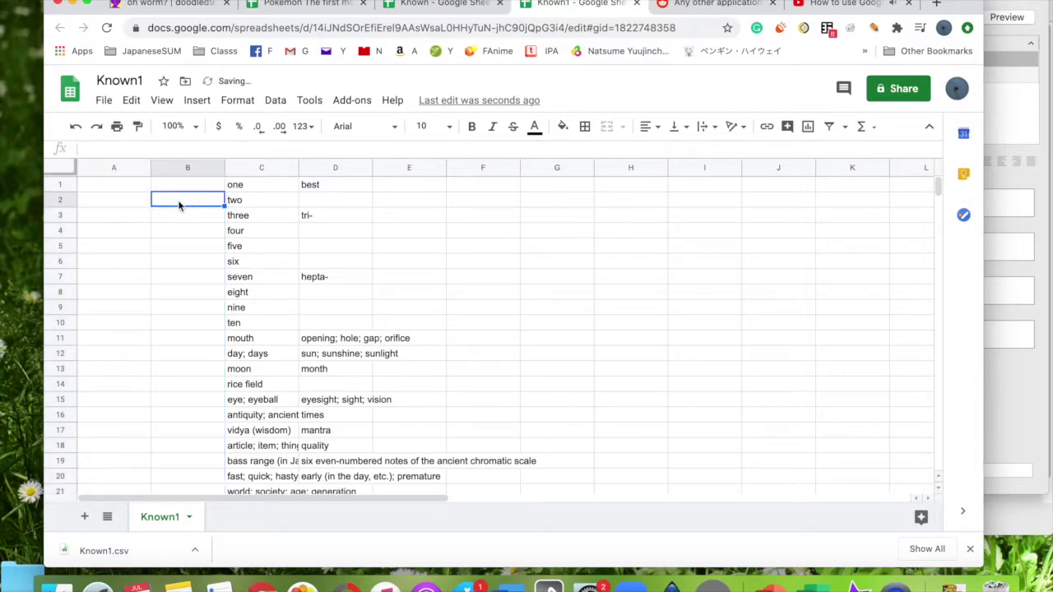
key("cmd+v")
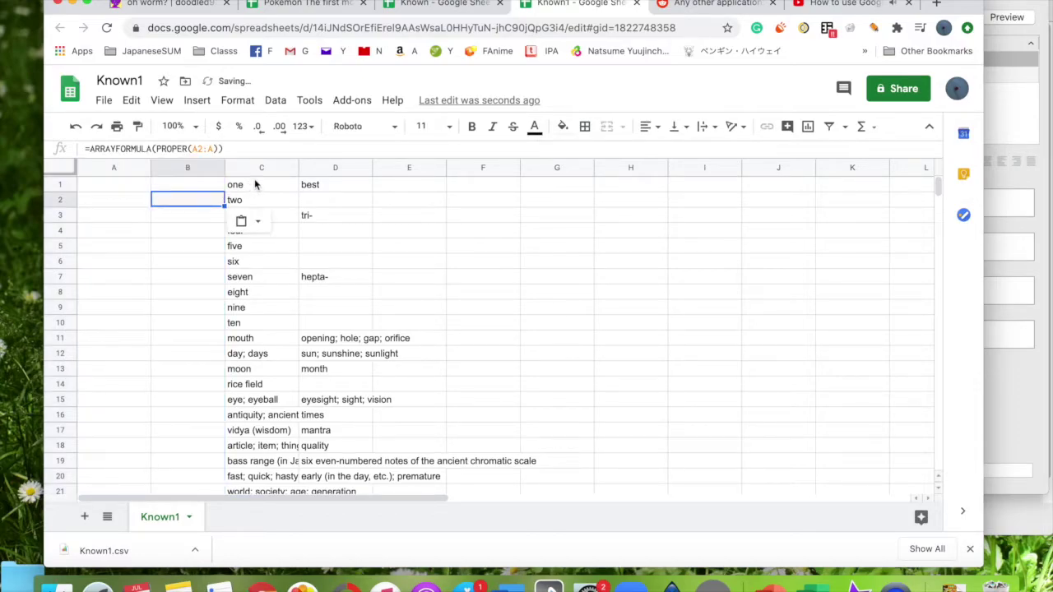
left_click(183, 186)
key("super+v")
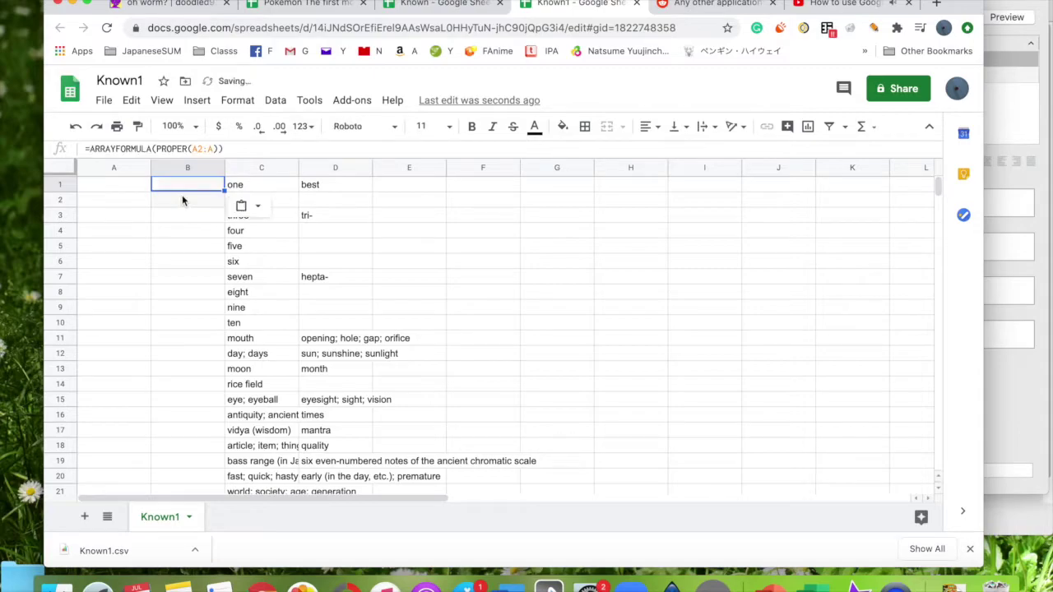
left_click(180, 199)
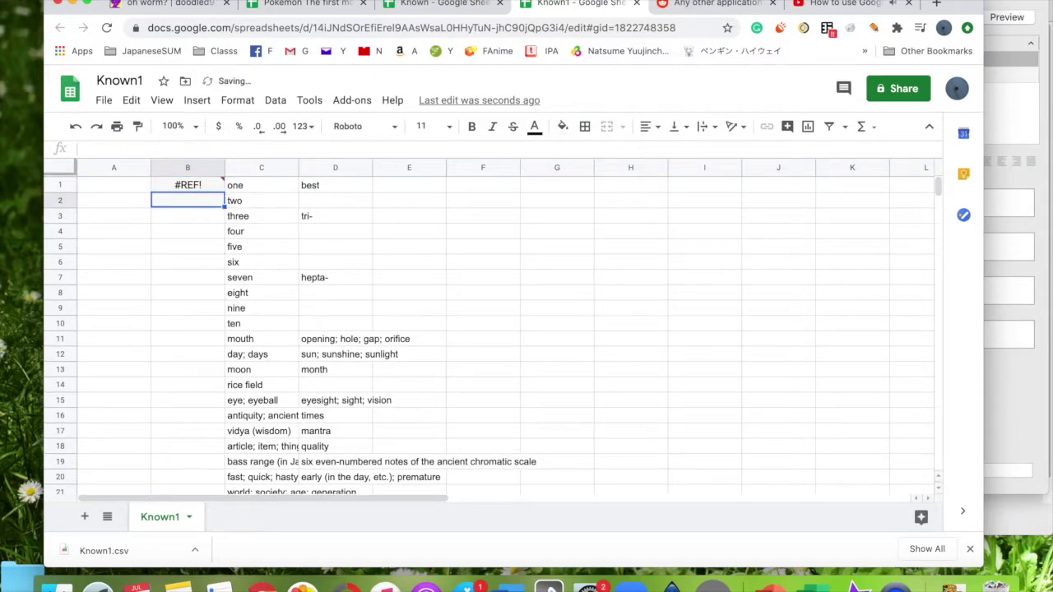
- Copy the set 1 meanings from column C and paste them into column A starting at A3
left_click(262, 168)
key("super+c")
left_click(128, 204)
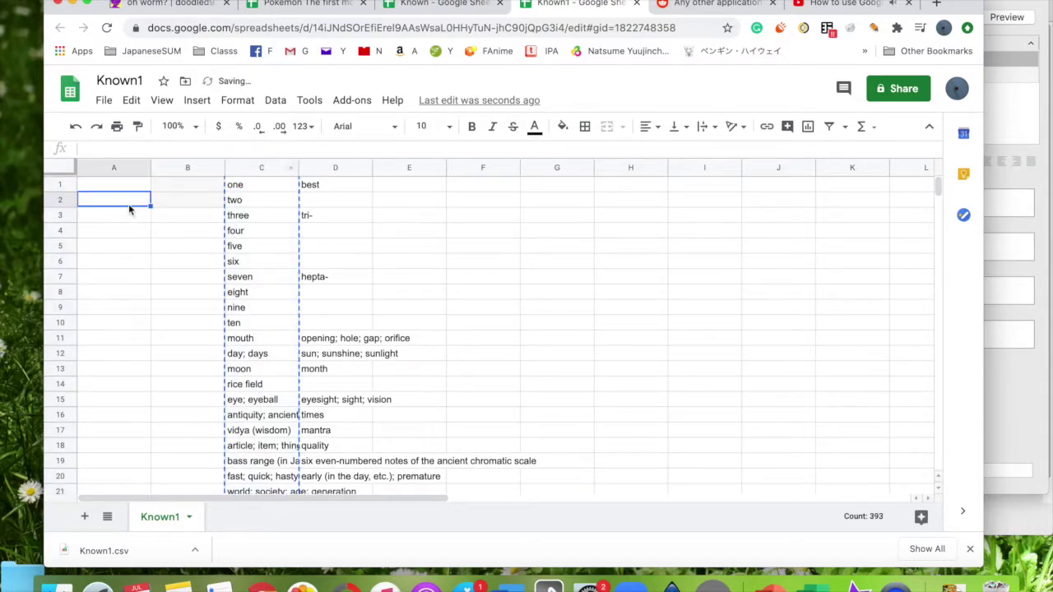
key("super+v")
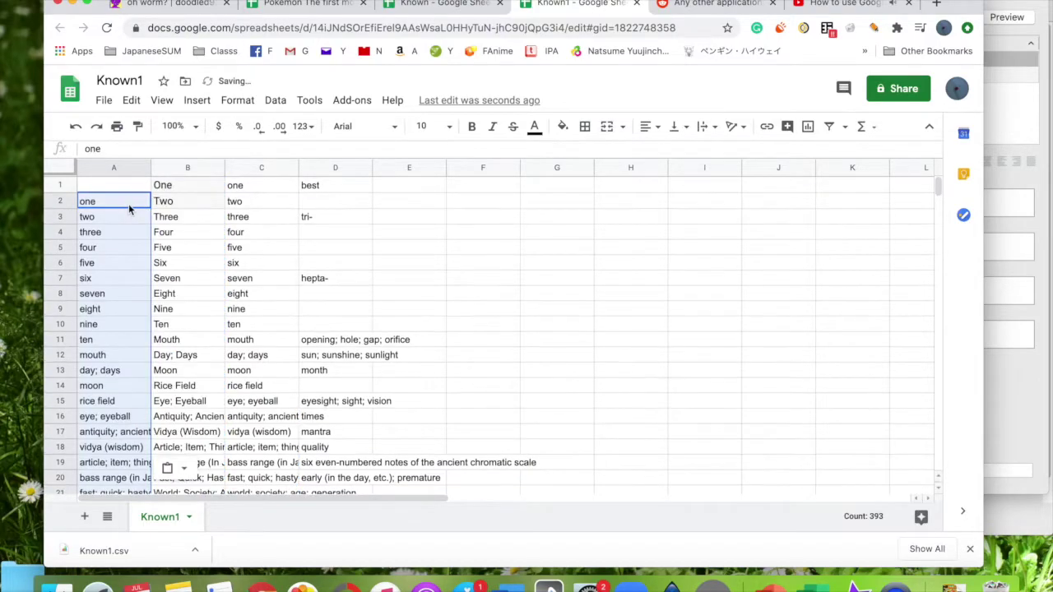
key("super+z")
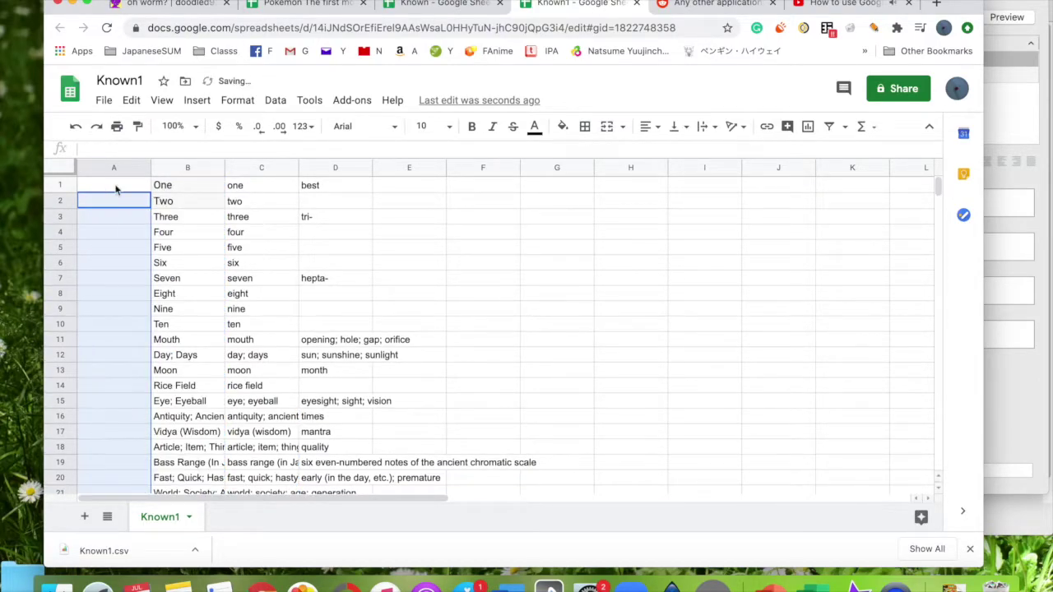
left_click(108, 219)
key("super+v")
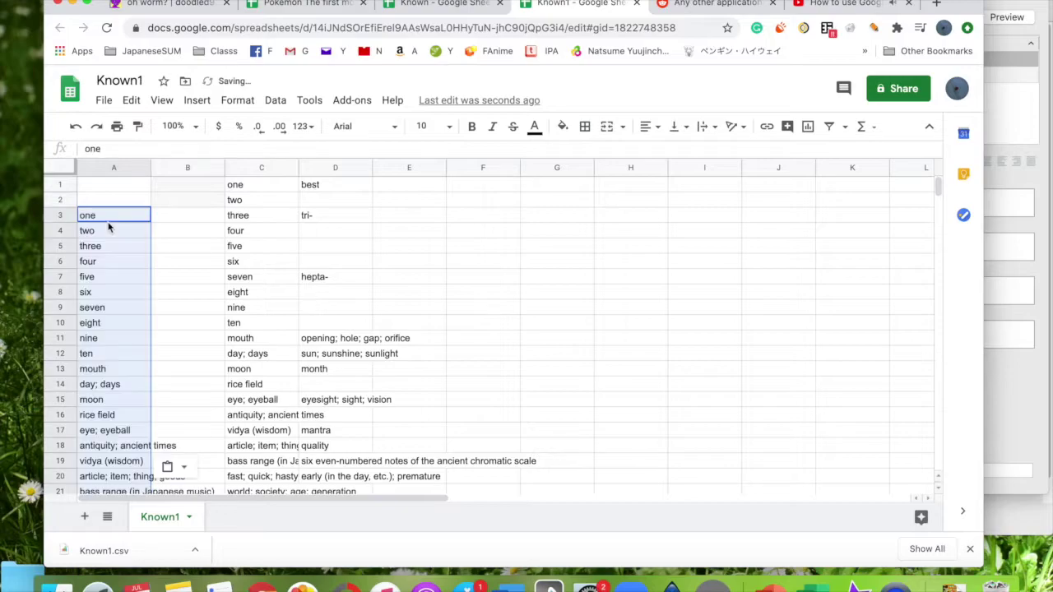
- Select the capitalized results in B2:B394
left_click(171, 202)
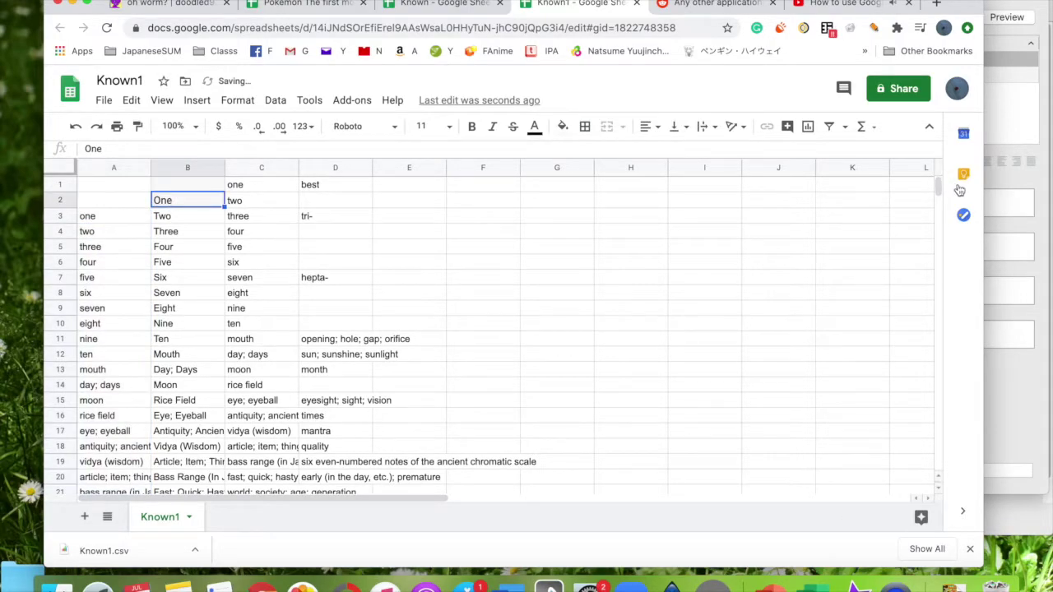
left_click_drag(937, 189, 937, 293)
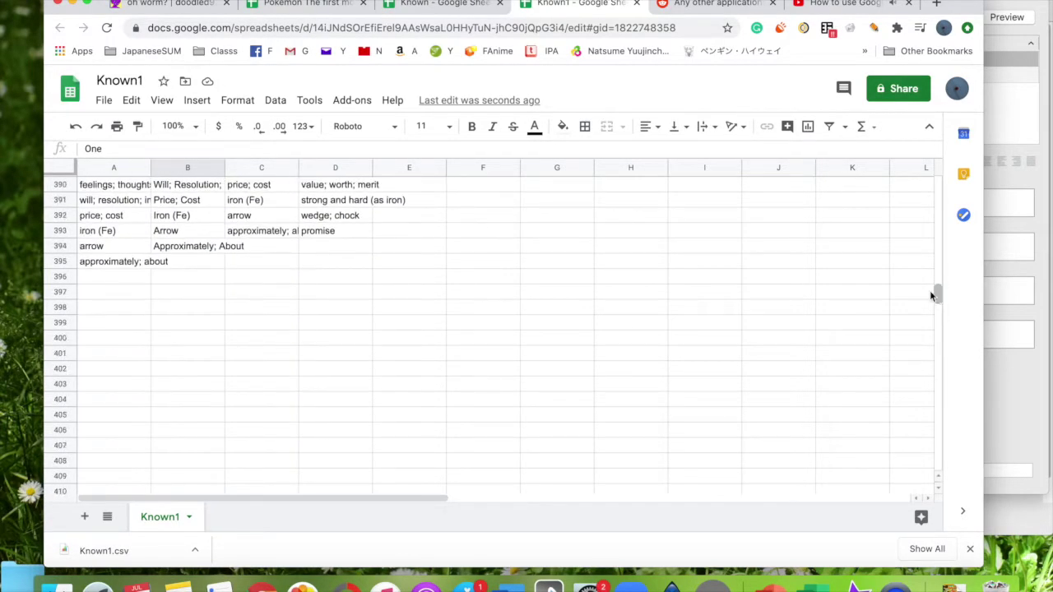
left_click(181, 251, "shift")
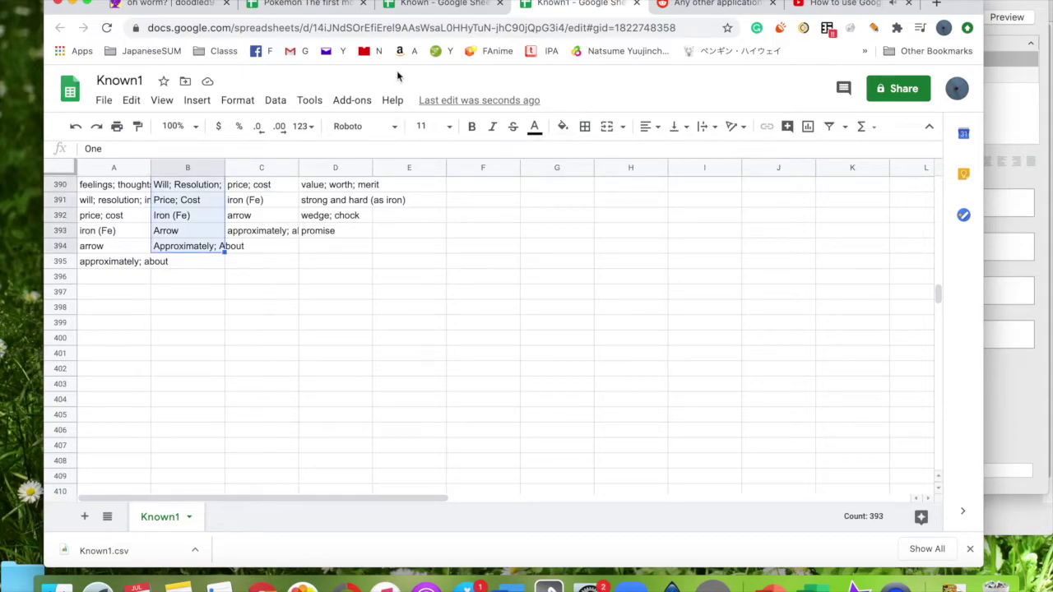
left_click(435, 6)
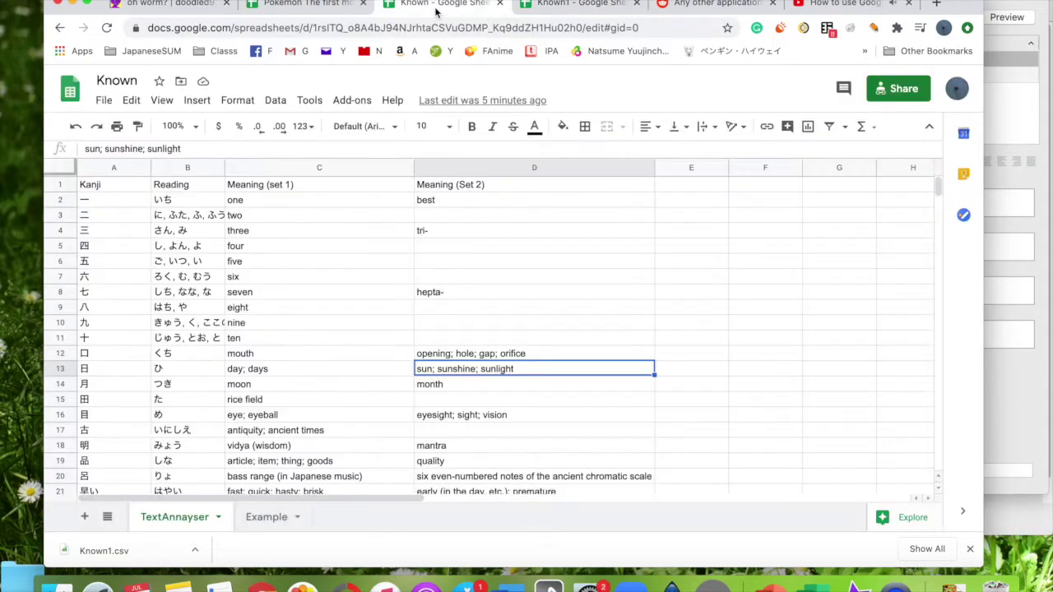
- Paste the capitalized meanings over Known's column C starting at C2
left_click(269, 199)
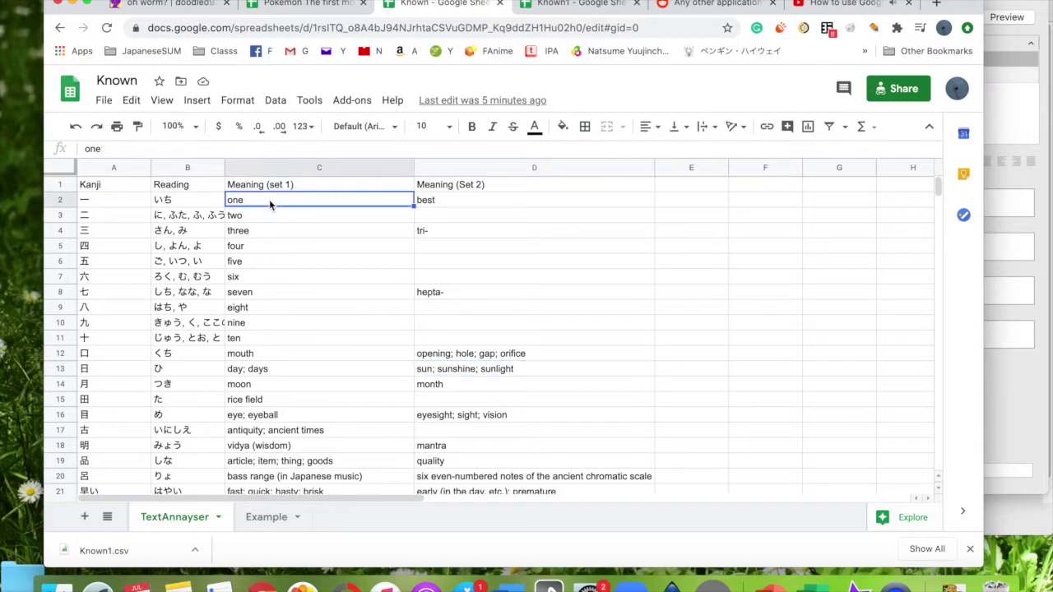
key("super+v")
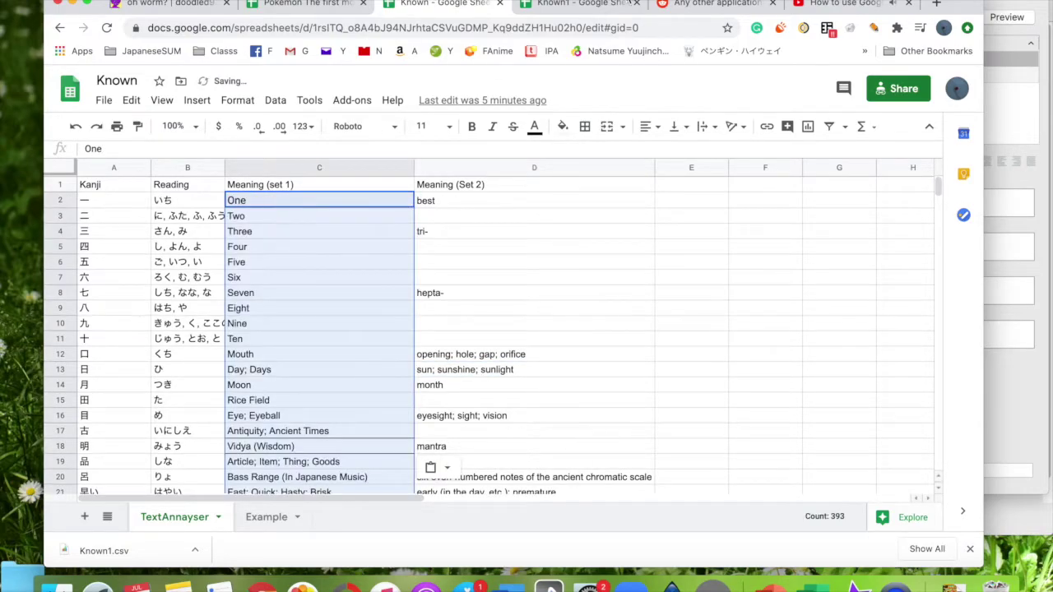
left_click(575, 4)
- Delete Known1's empty rows 396–1002 via Edit > Delete rows
left_click(58, 276)
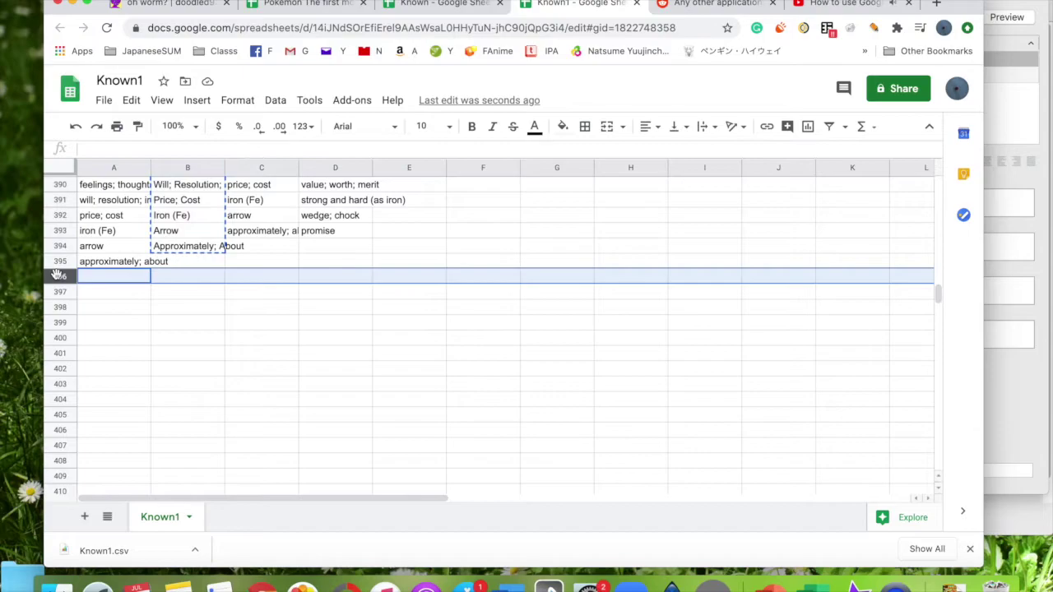
left_click_drag(938, 294, 938, 460)
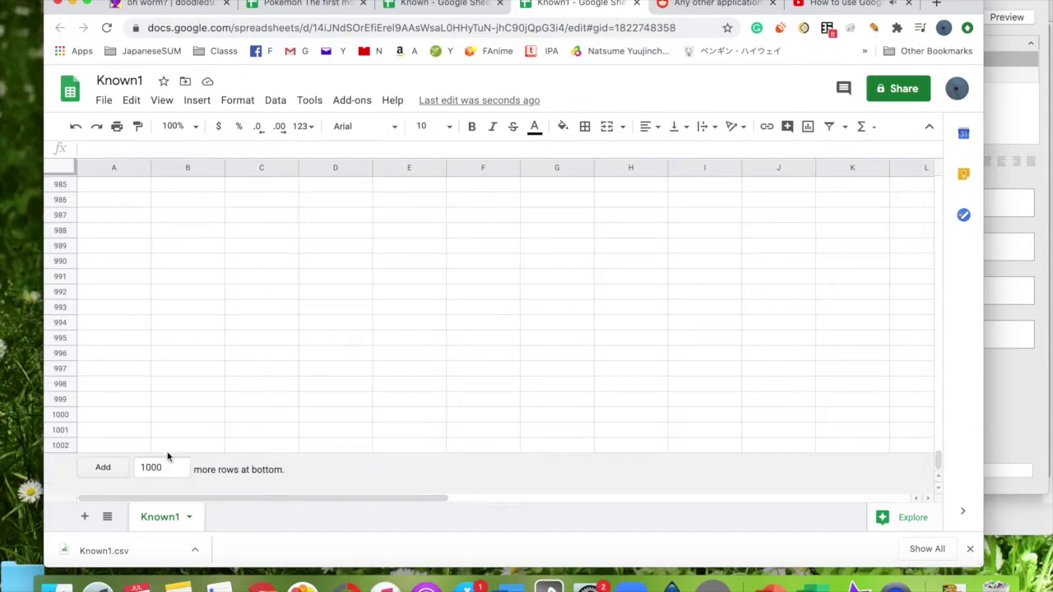
left_click(58, 445, "shift")
left_click(132, 99)
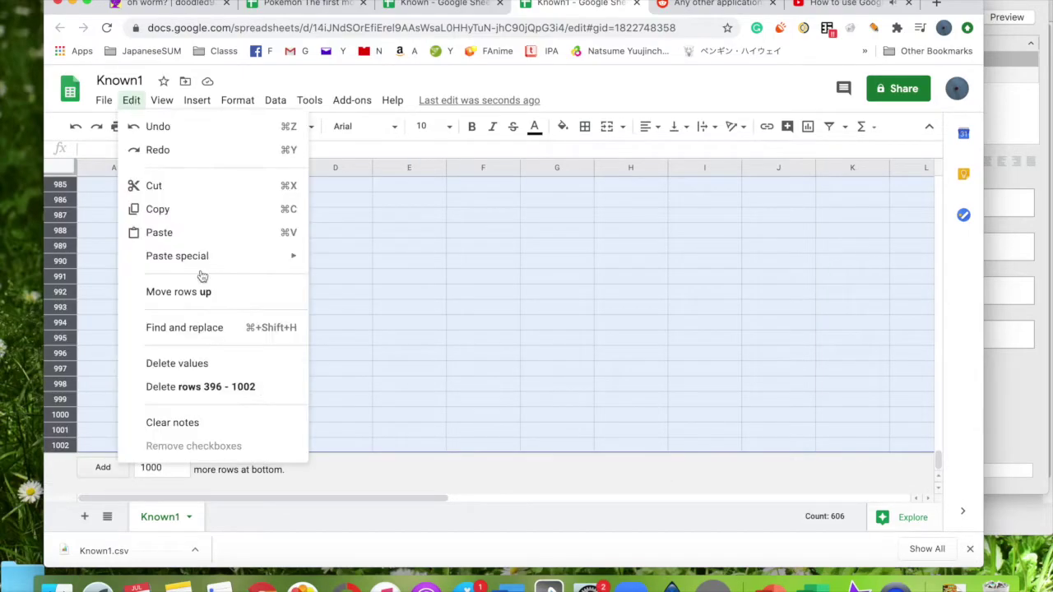
left_click(219, 388)
left_click(776, 448)
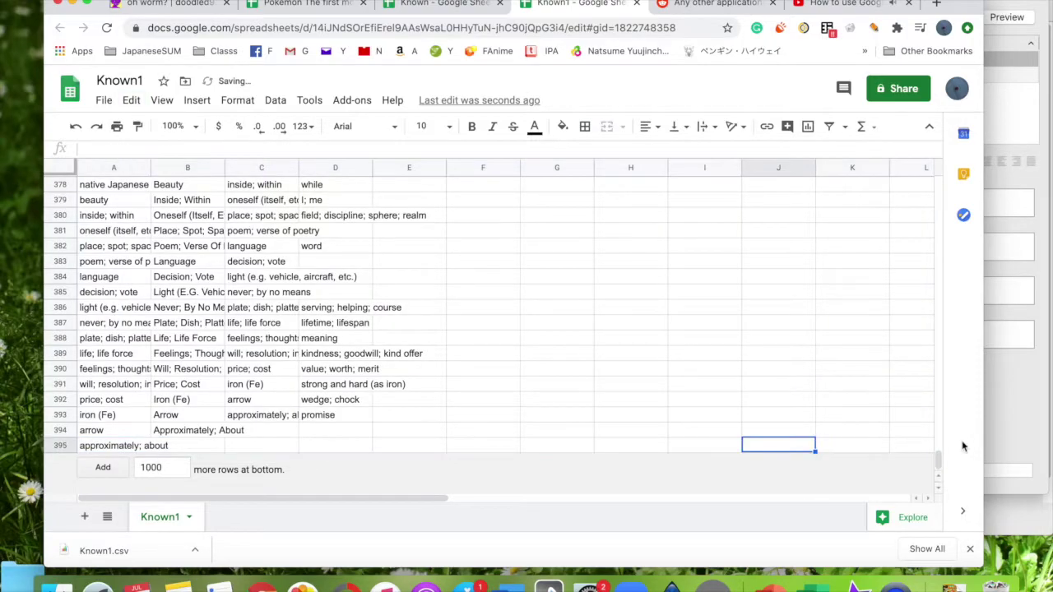
left_click_drag(938, 457, 922, 106)
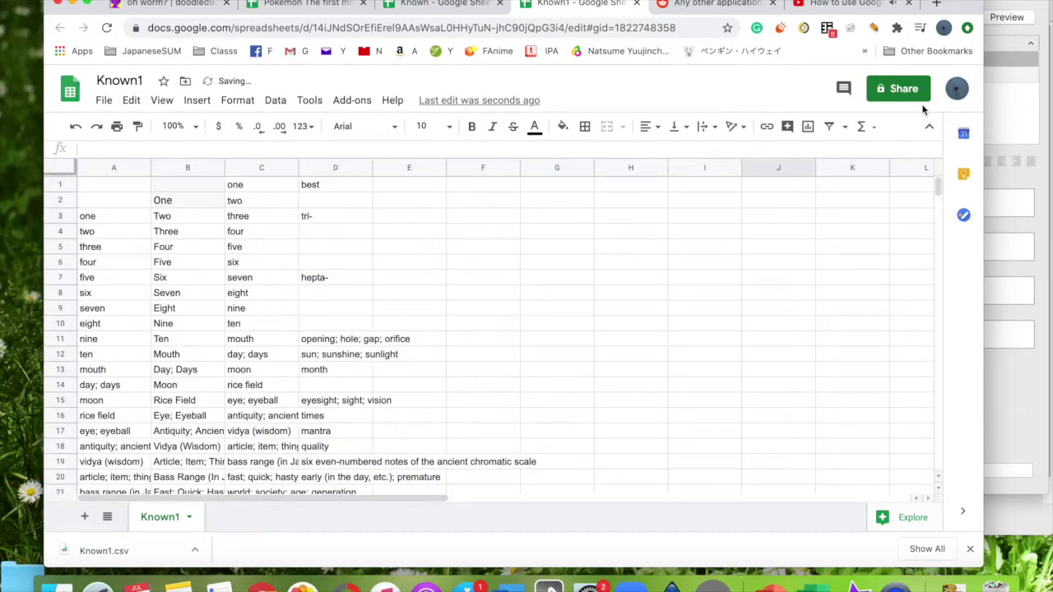
- In Known1, clear columns C and A, then paste the Set 2 meanings from column D into A3
left_click(278, 170)
key("Delete")
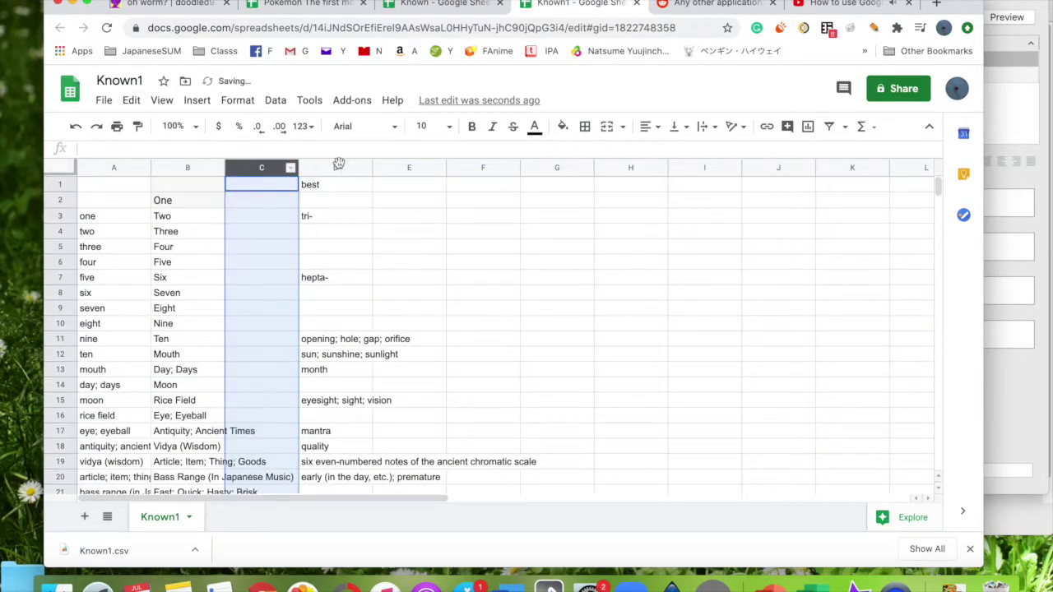
left_click(339, 166)
key("ctrl+c")
left_click(106, 214)
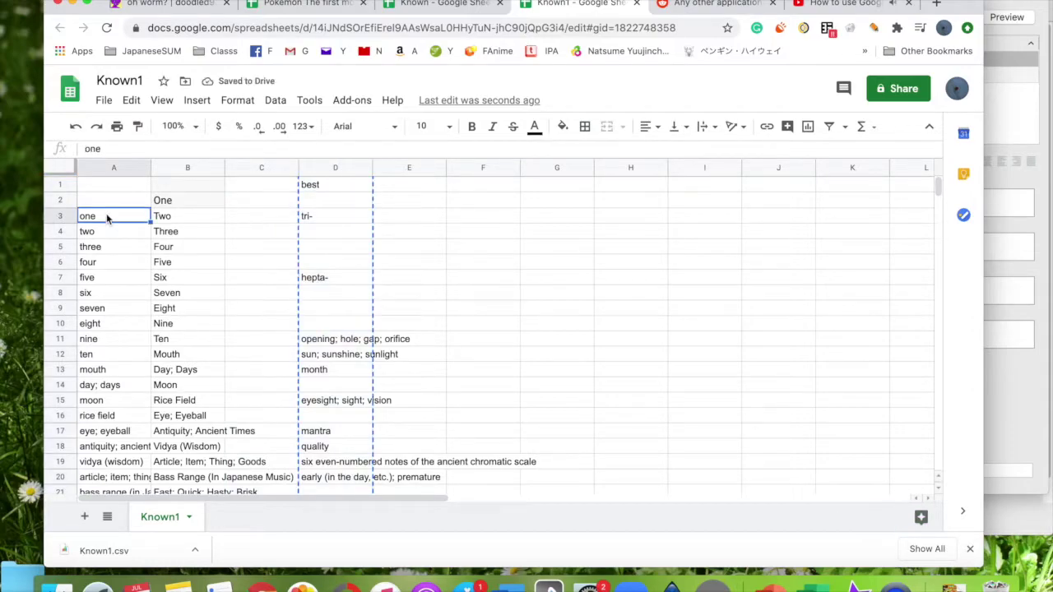
left_click(103, 169)
key("Delete")
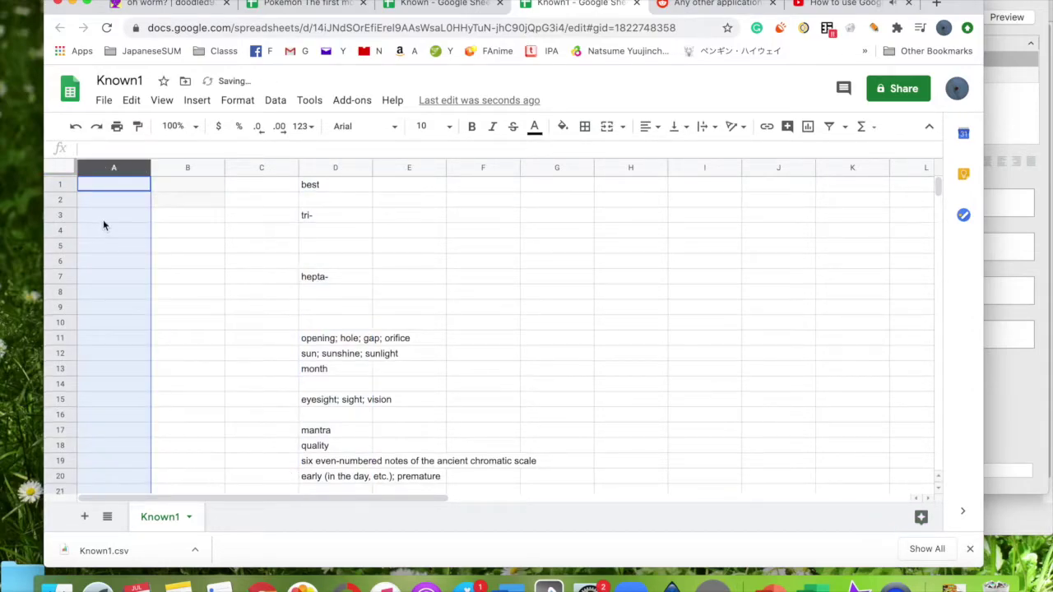
left_click(103, 220)
key("ctrl+v")
- Copy the capitalized meanings B2:B397 and paste them over column D of the Known sheet from D2
left_click(169, 205)
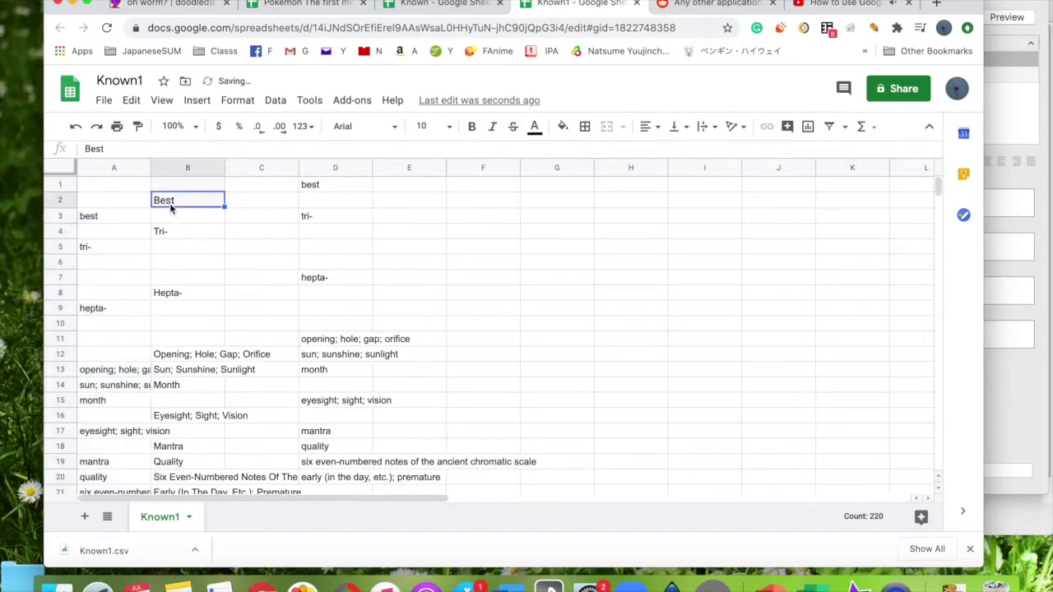
left_click_drag(938, 187, 958, 568)
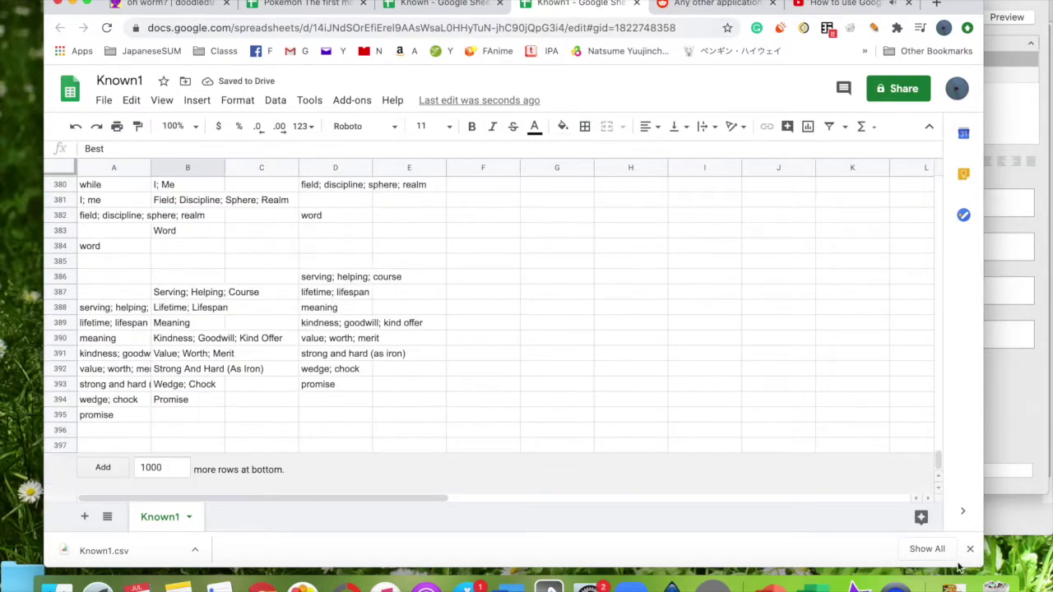
left_click(199, 440, "shift")
key("ctrl+c")
left_click(448, 4)
key("ctrl+v")
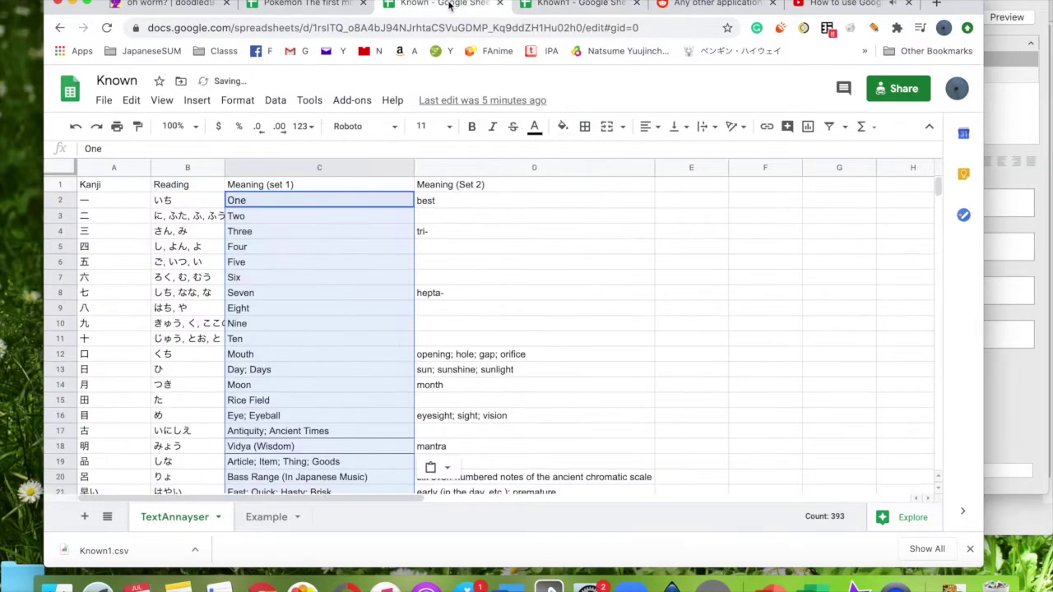
left_click(471, 201)
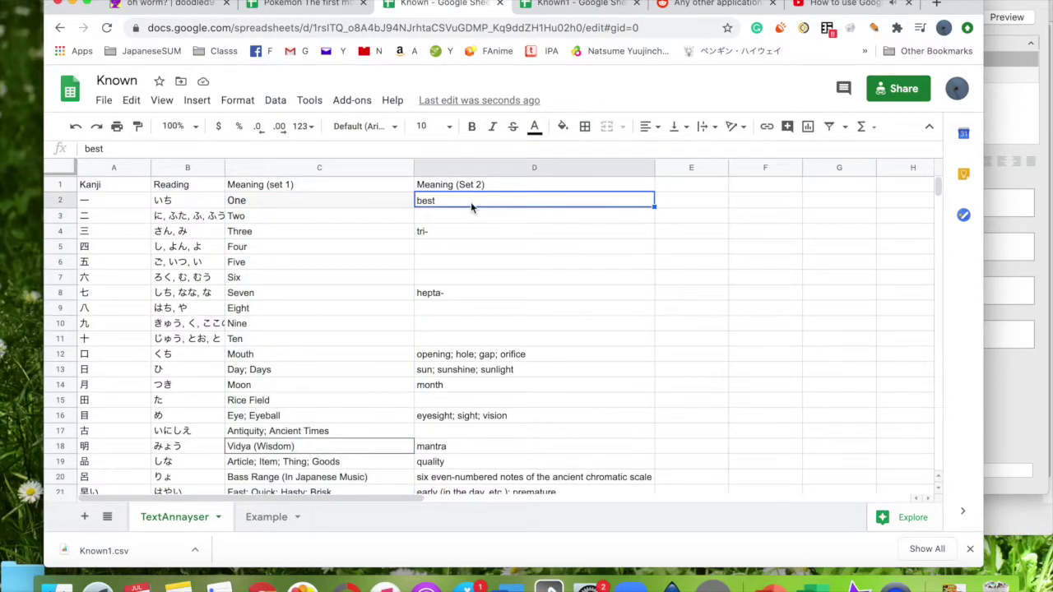
key("ctrl+v")
left_click(280, 280)
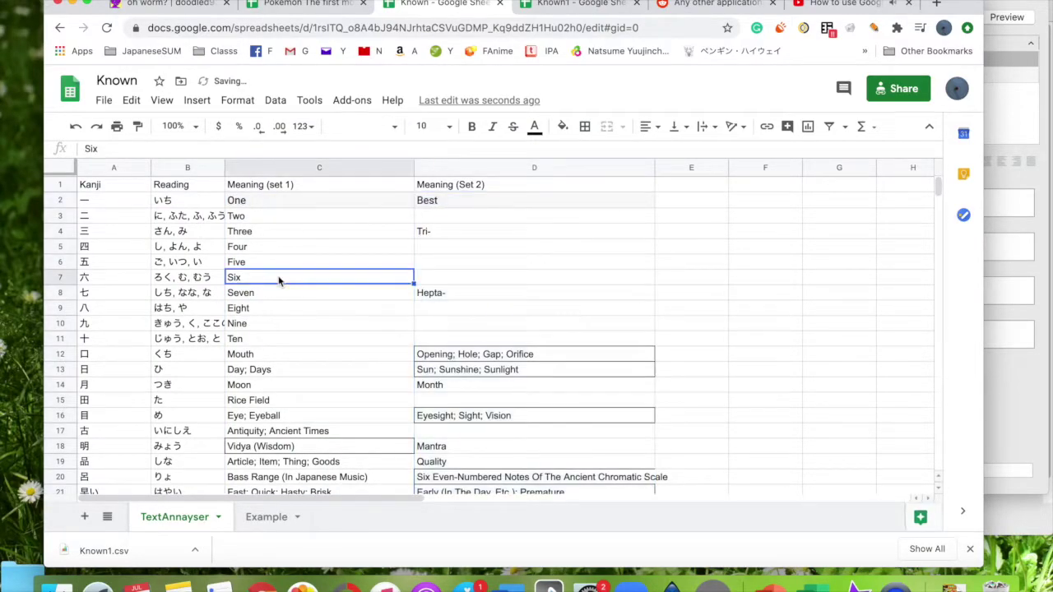
left_click(104, 100)
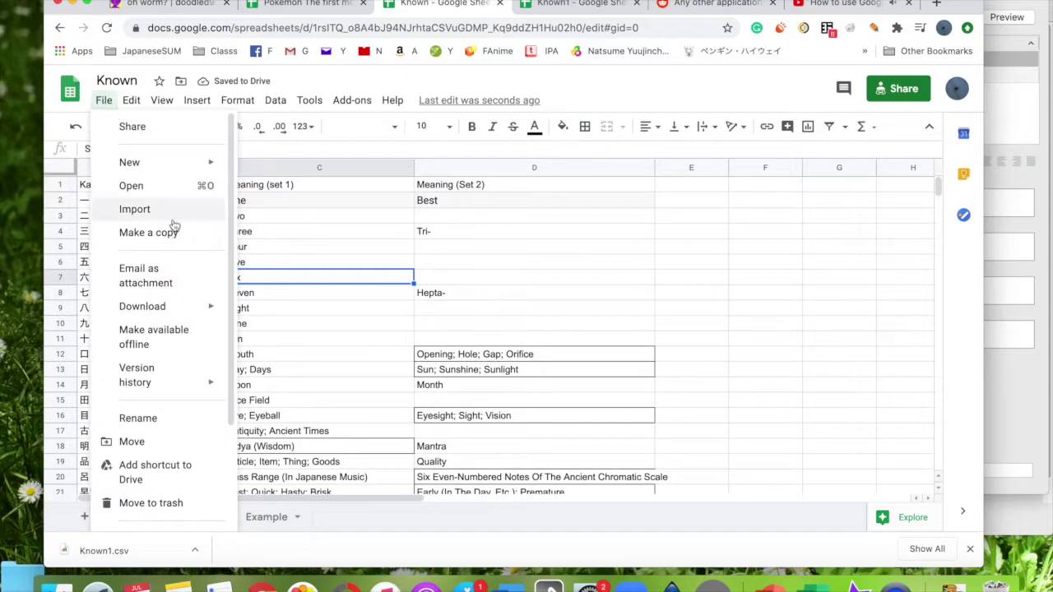
- Save the sheet as tab-separated values, 'Known - TextAnnayser.tsv', on the Desktop
mouse_move(161, 293)
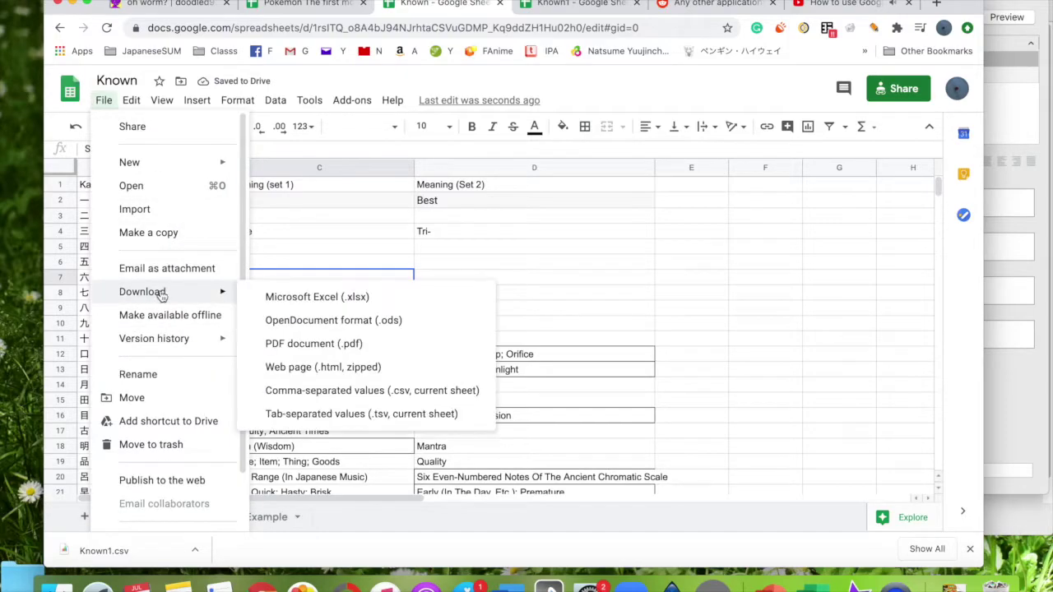
left_click(337, 413)
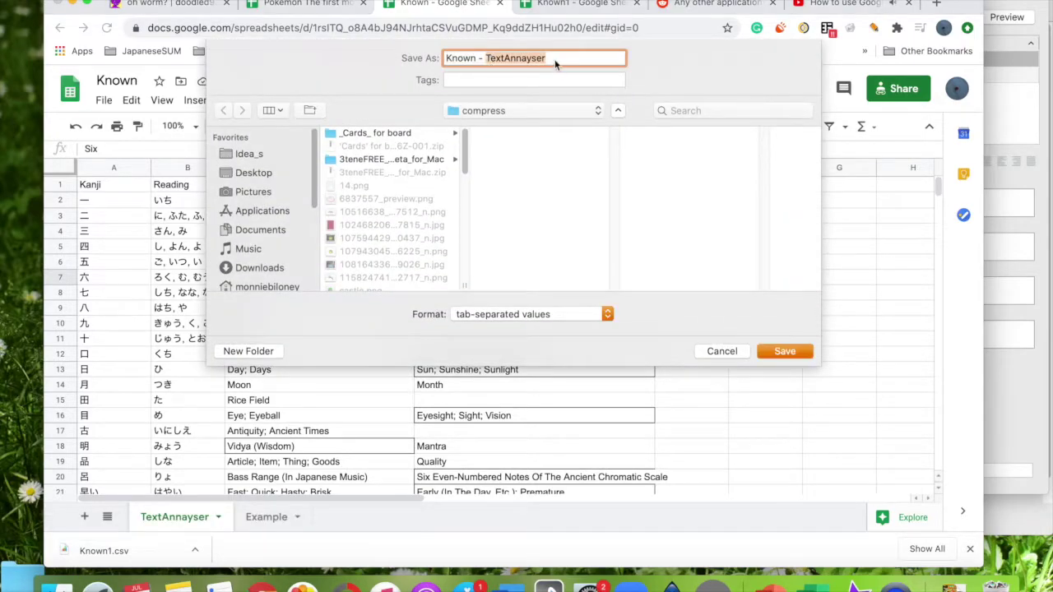
left_click(555, 64)
left_click(503, 108)
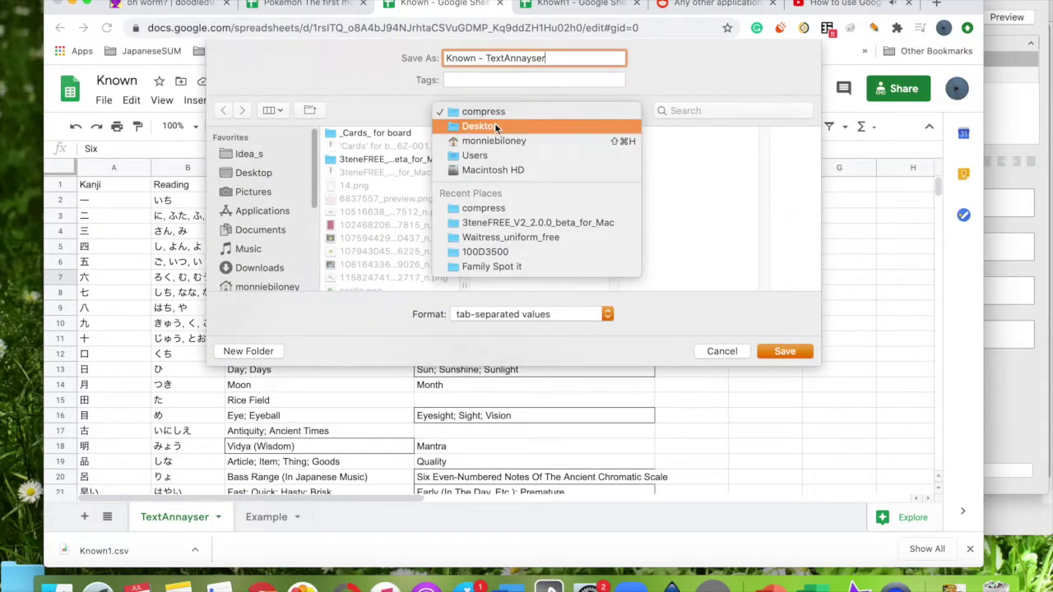
left_click(495, 126)
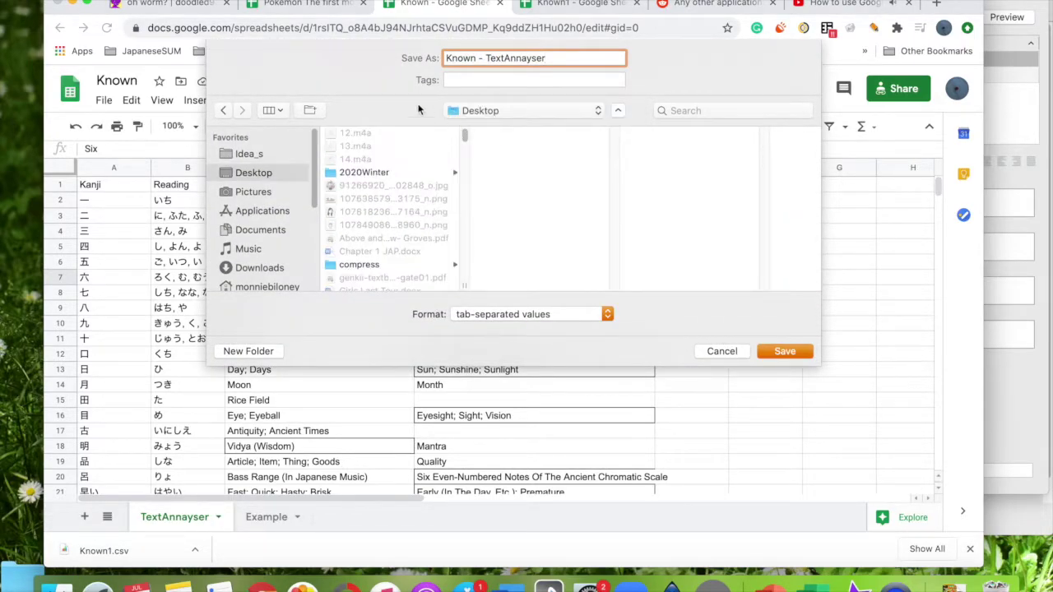
left_click(777, 353)
left_click(1028, 381)
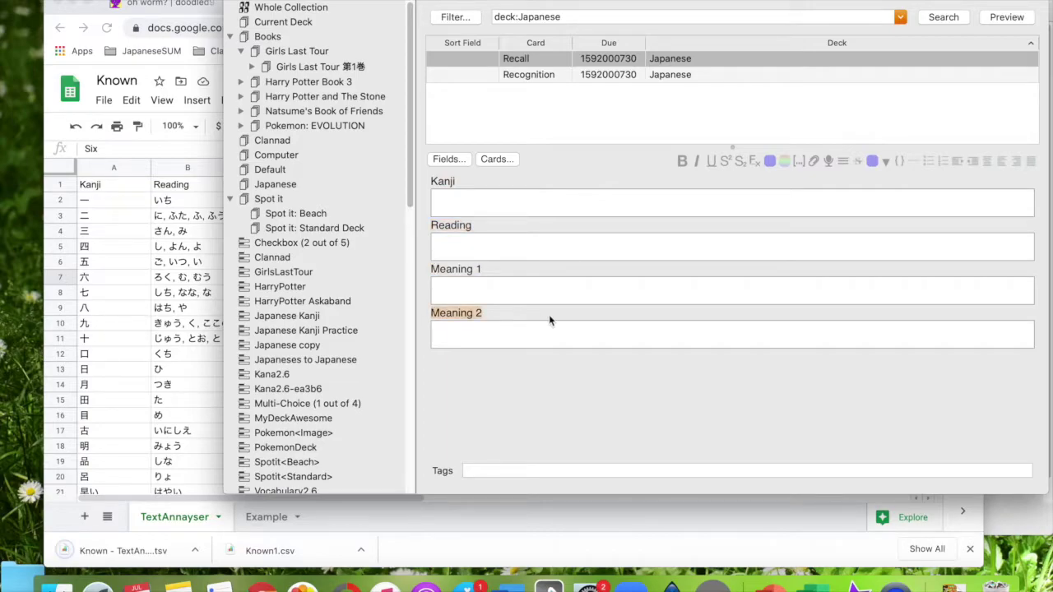
- Close Anki's card browser and choose Known - TextAnnayser.tsv on the Desktop as the import file
left_click(47, 186)
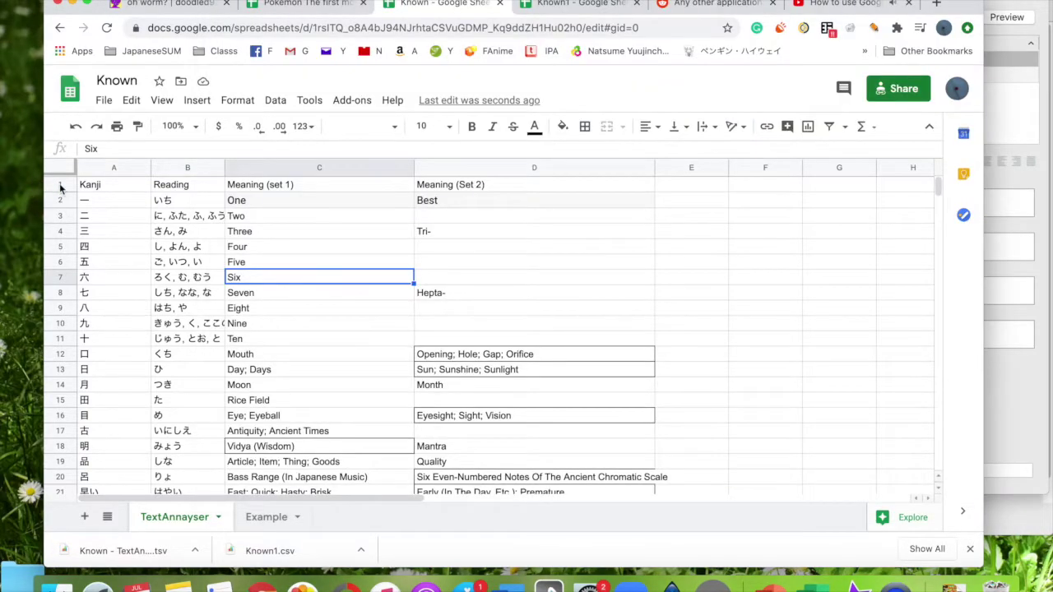
left_click(1028, 195)
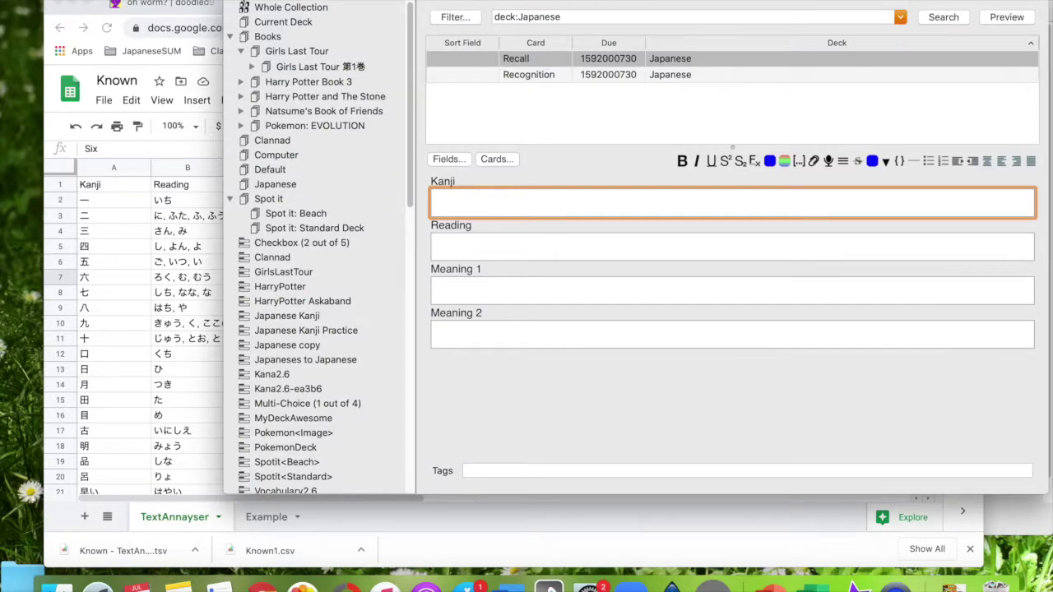
key("Escape")
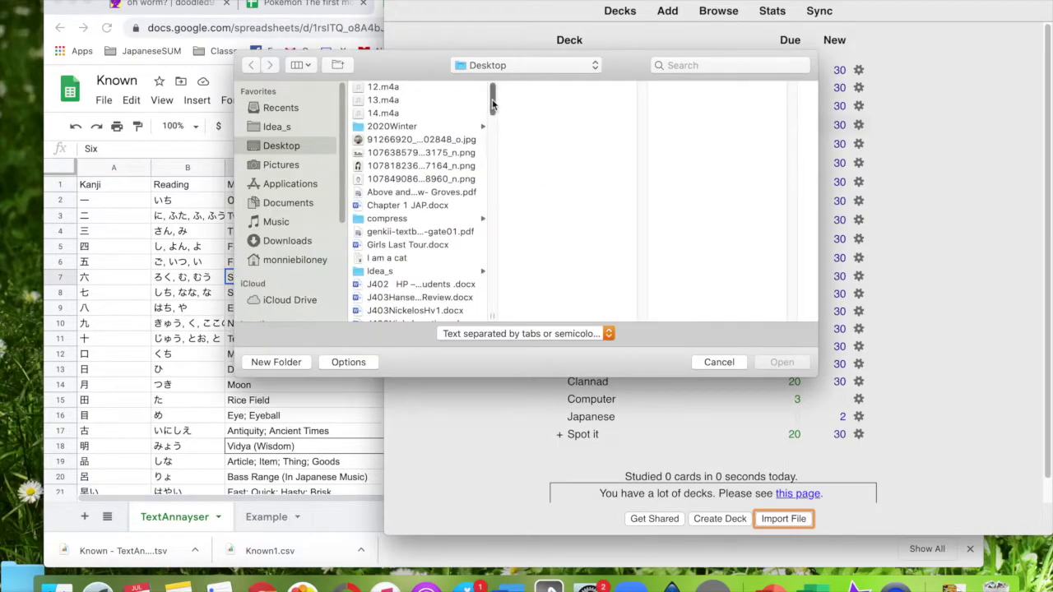
scroll(485, 127, "down", 10)
scroll(485, 128, "up", 10)
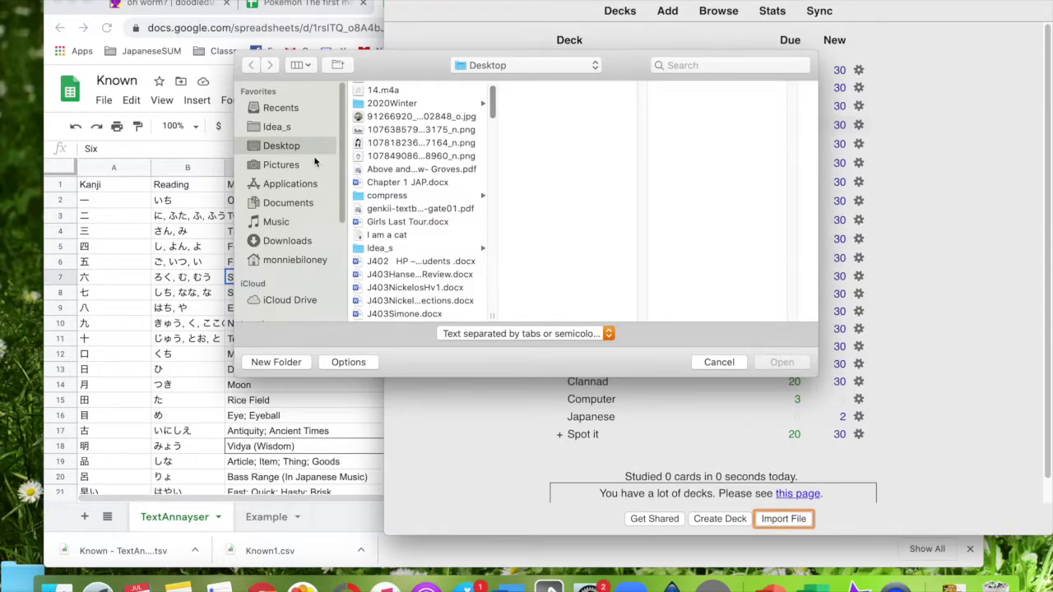
scroll(491, 223, "down", 5)
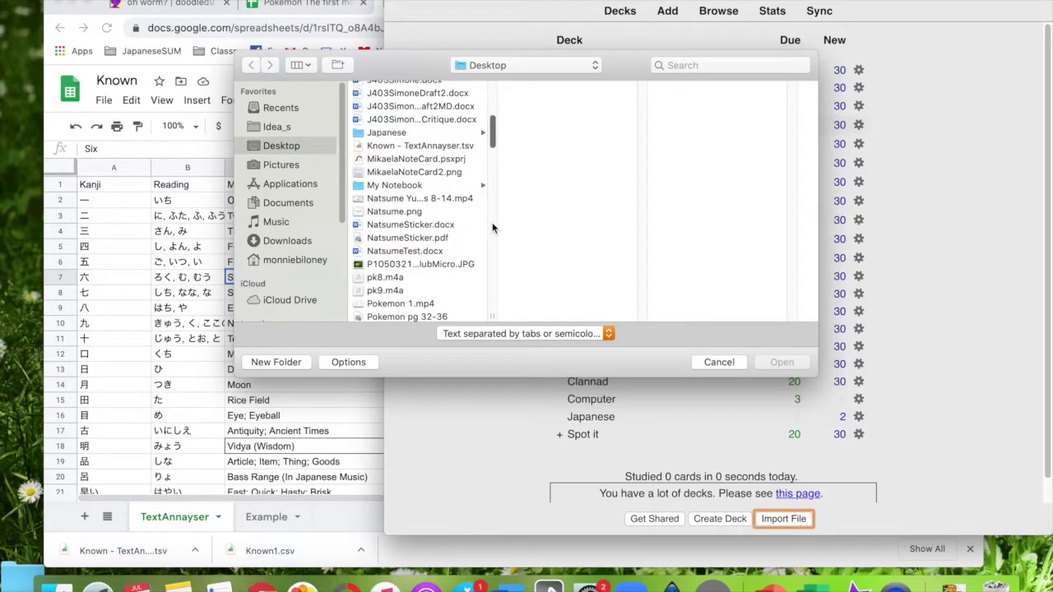
left_click(420, 146)
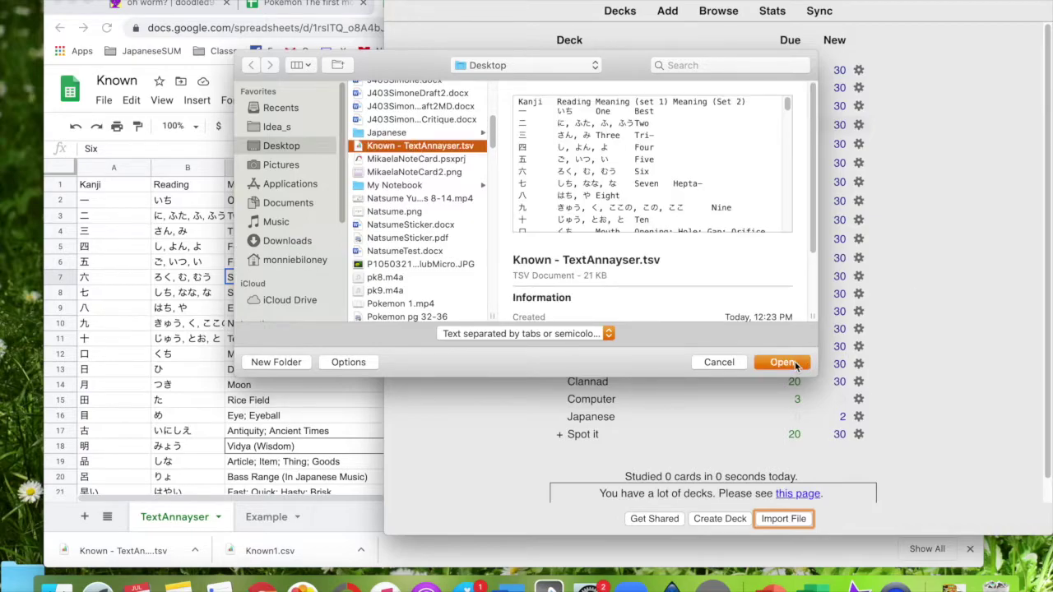
left_click(782, 363)
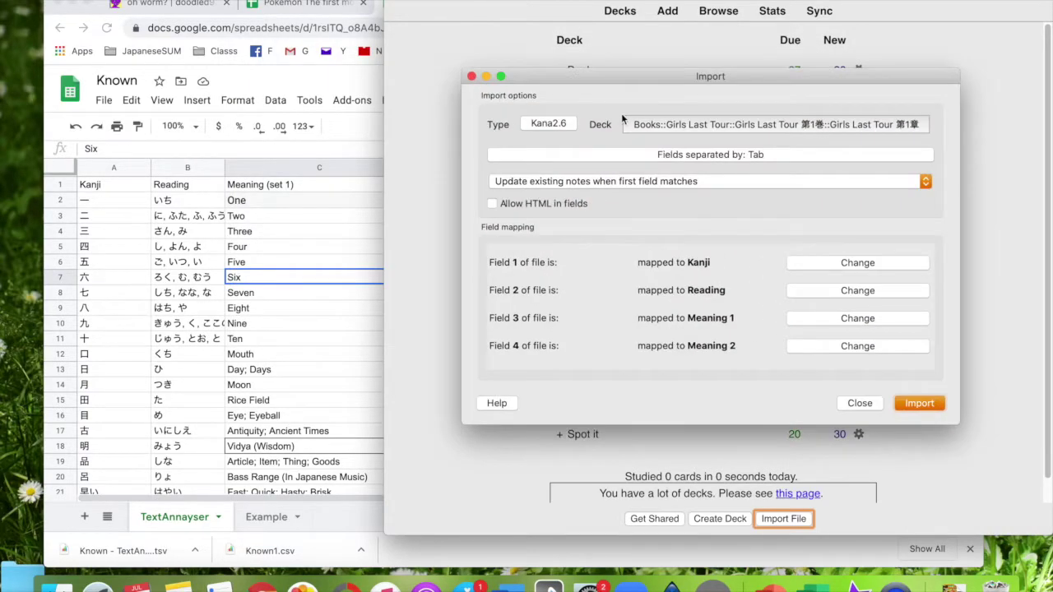
- Set the target deck to Japanese, import the 394 notes, and close the summary
left_click(687, 123)
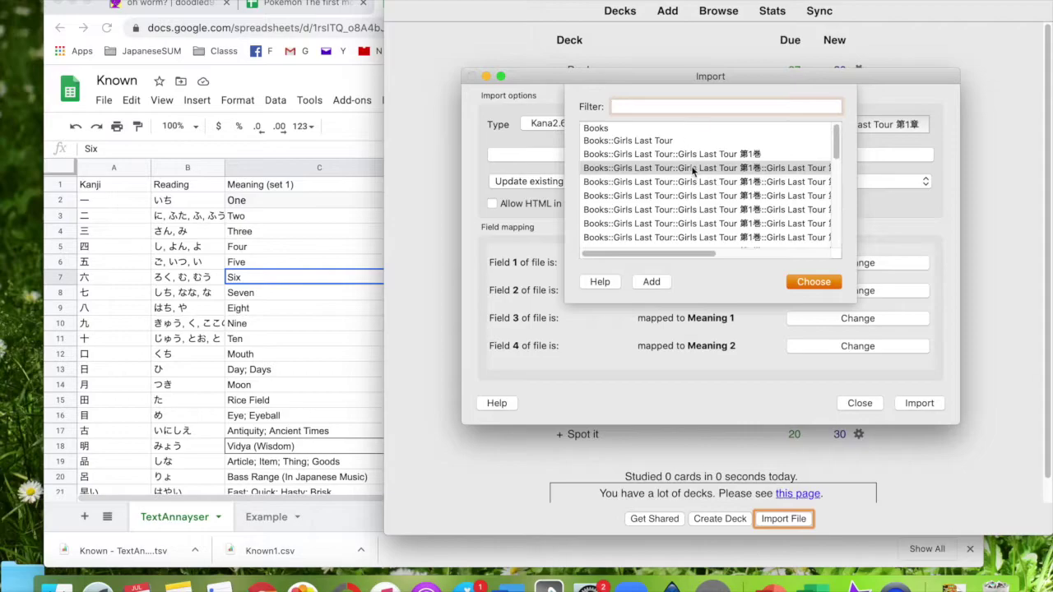
left_click_drag(839, 137, 846, 274)
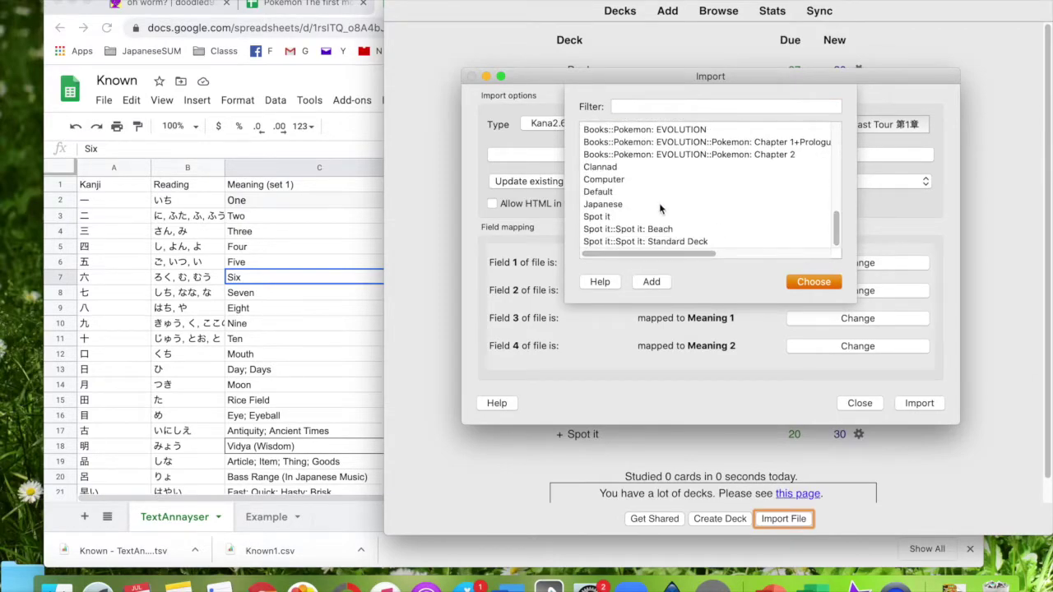
left_click(661, 206)
left_click(823, 284)
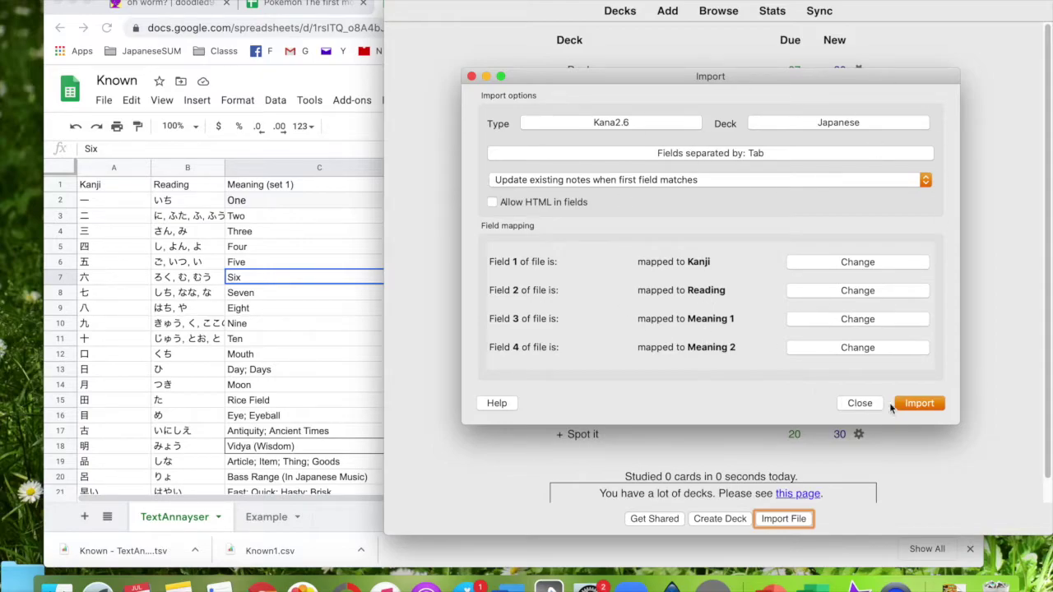
left_click(909, 405)
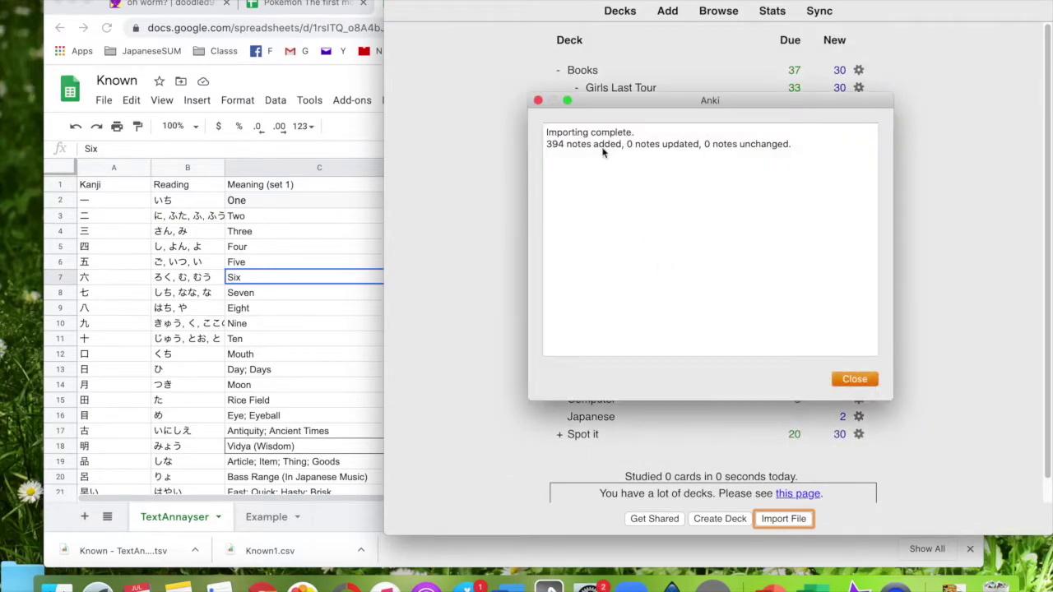
left_click(854, 380)
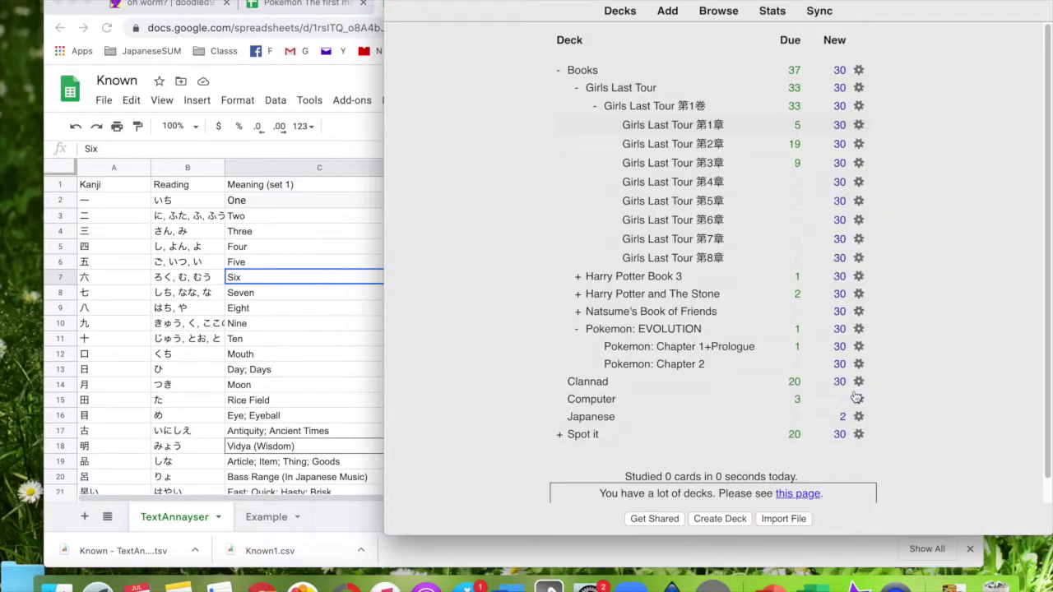
- Open the card browser and filter it to the Japanese deck's cards
left_click(580, 418)
left_click(808, 104)
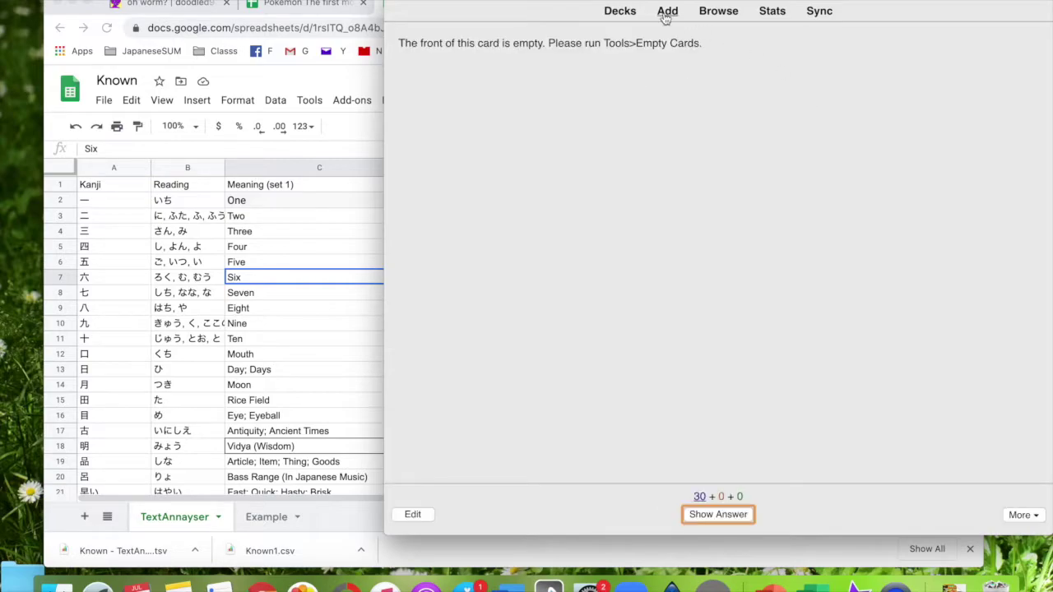
left_click(718, 12)
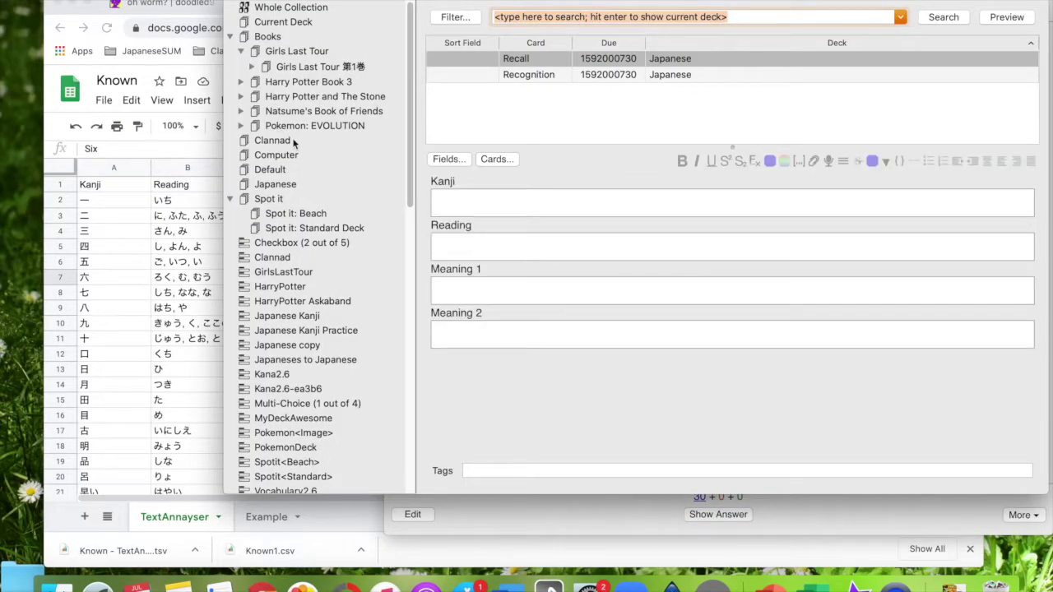
left_click(332, 83)
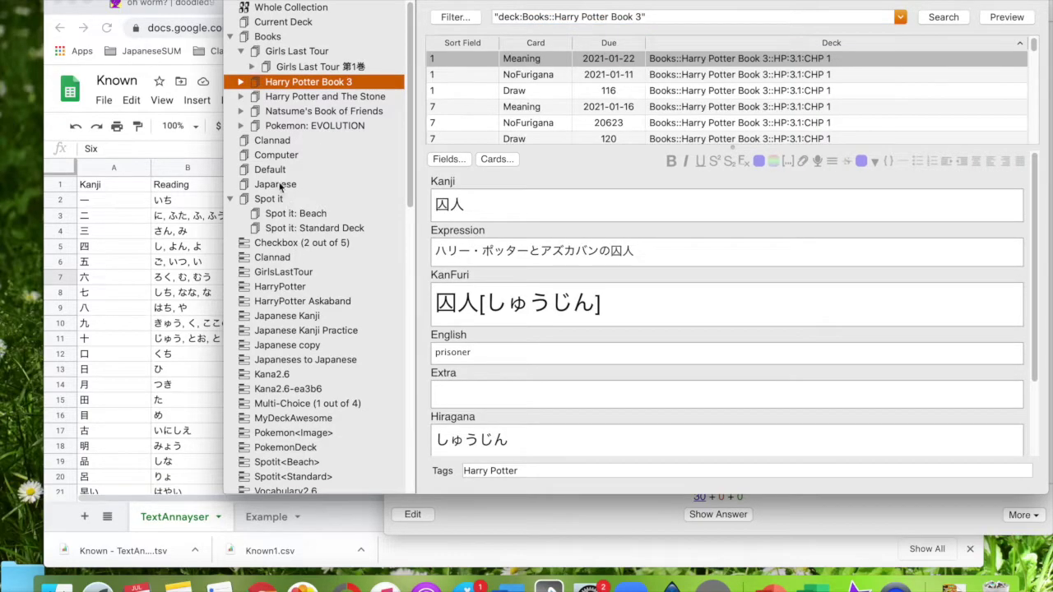
left_click(280, 186)
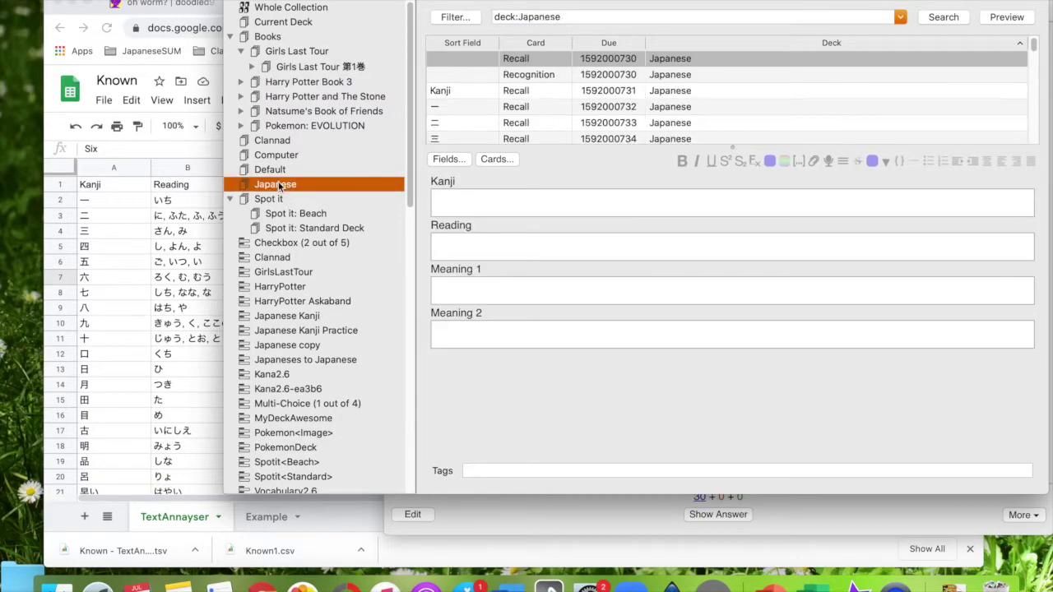
- Delete the blank note and the Kanji header-row note
left_click(451, 76, "shift")
left_click(455, 94, "shift")
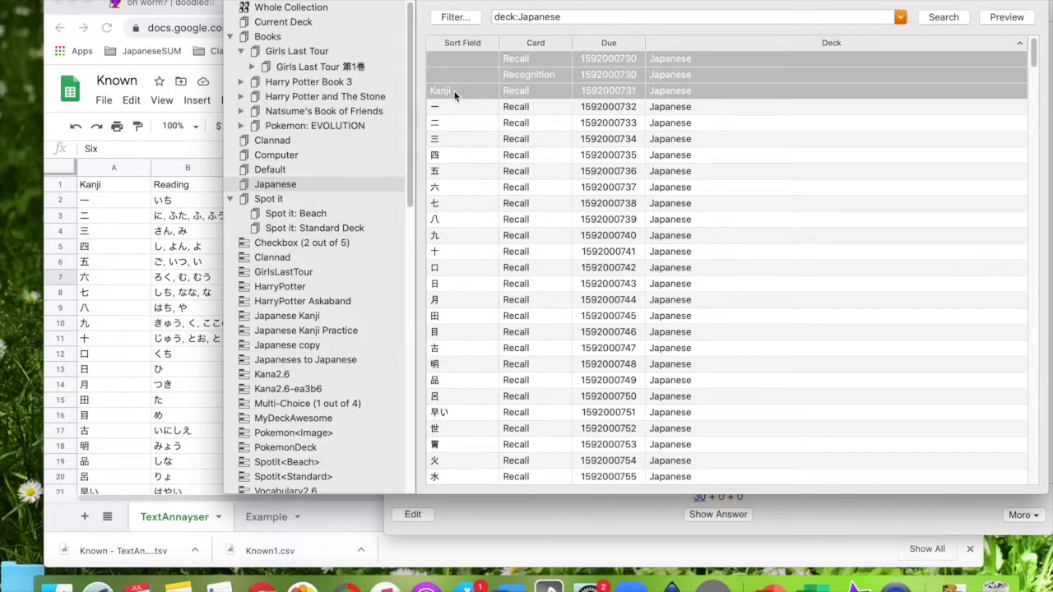
key("super+shift+slash")
type("d")
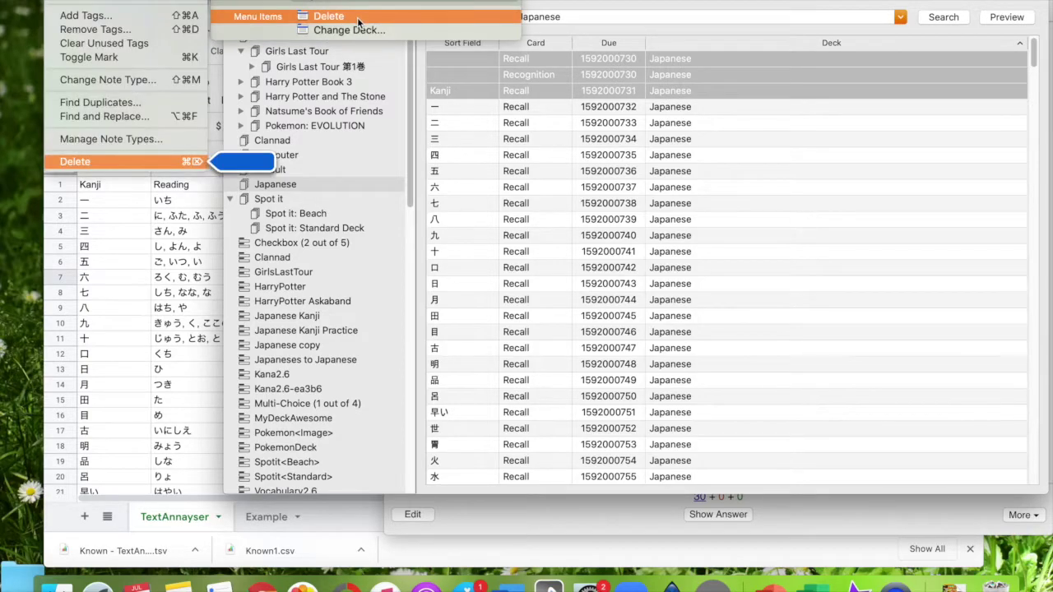
left_click(358, 25)
- Check the 五 and 一 cards' fields and open the card type templates
left_click(503, 123)
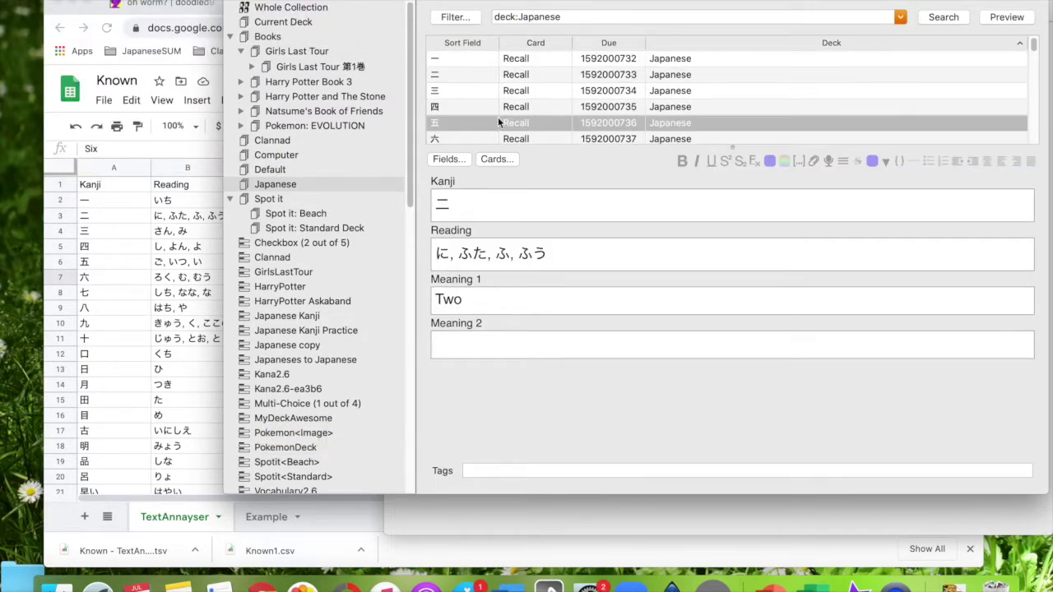
left_click(484, 58)
left_click(498, 160)
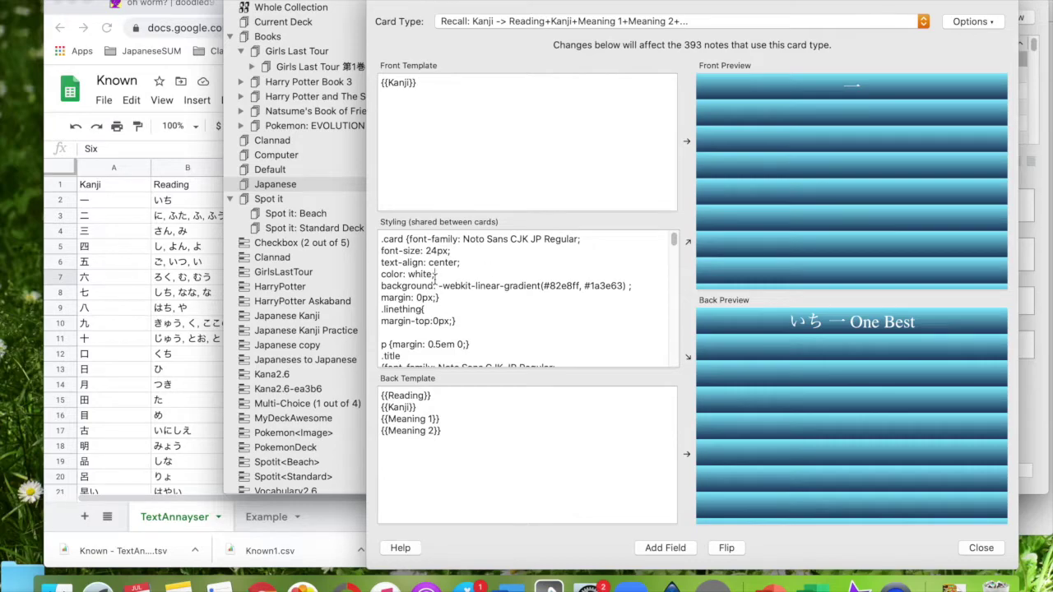
- Set a white background and black text, add <br> breaks, and paste the animated title markup into the front
left_click_drag(437, 285, 628, 285)
type("whit")
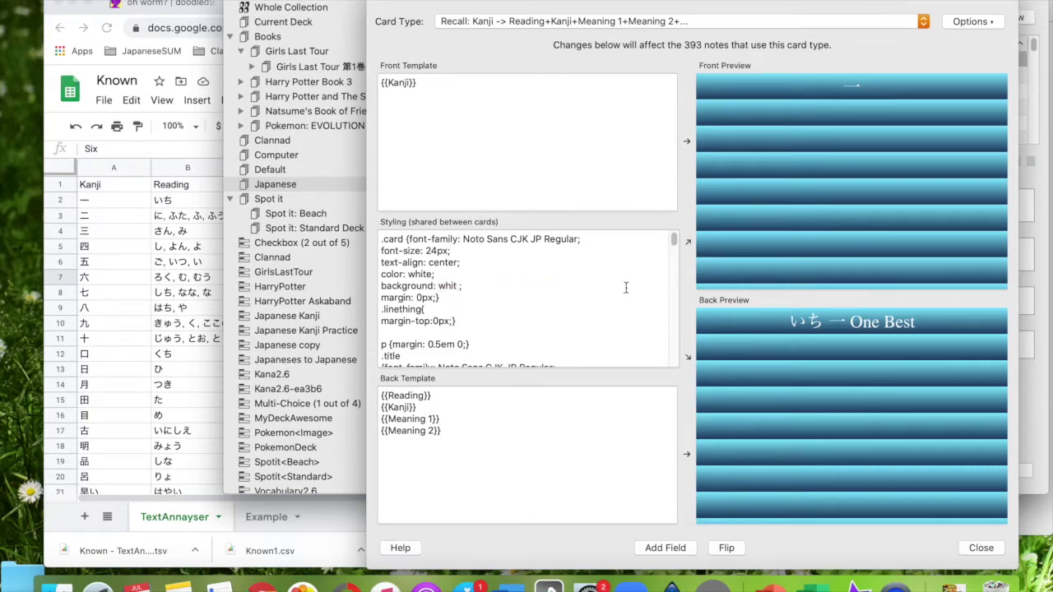
type("e")
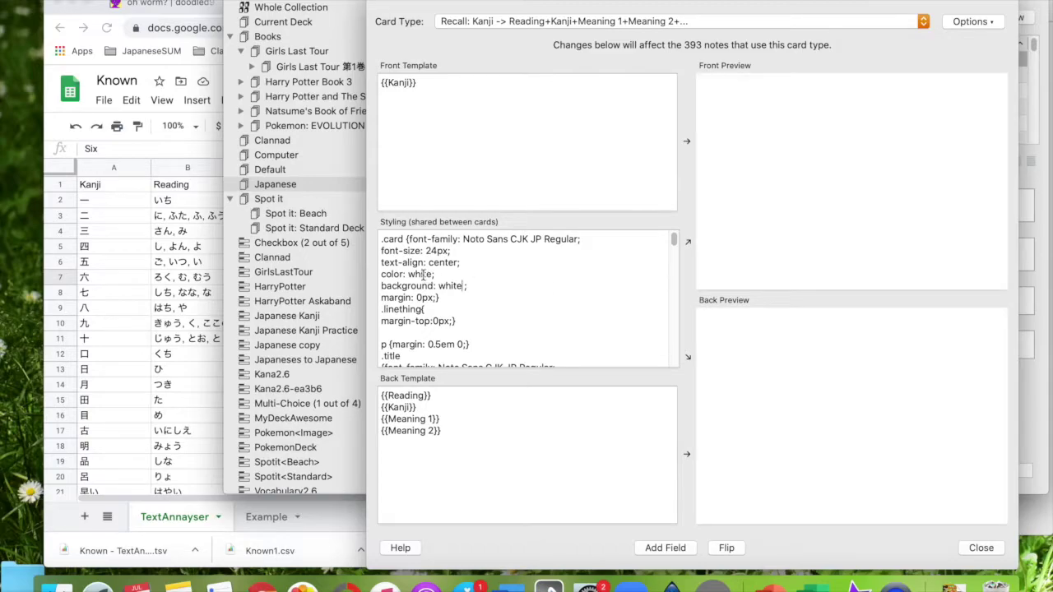
double_click(423, 274)
type("black")
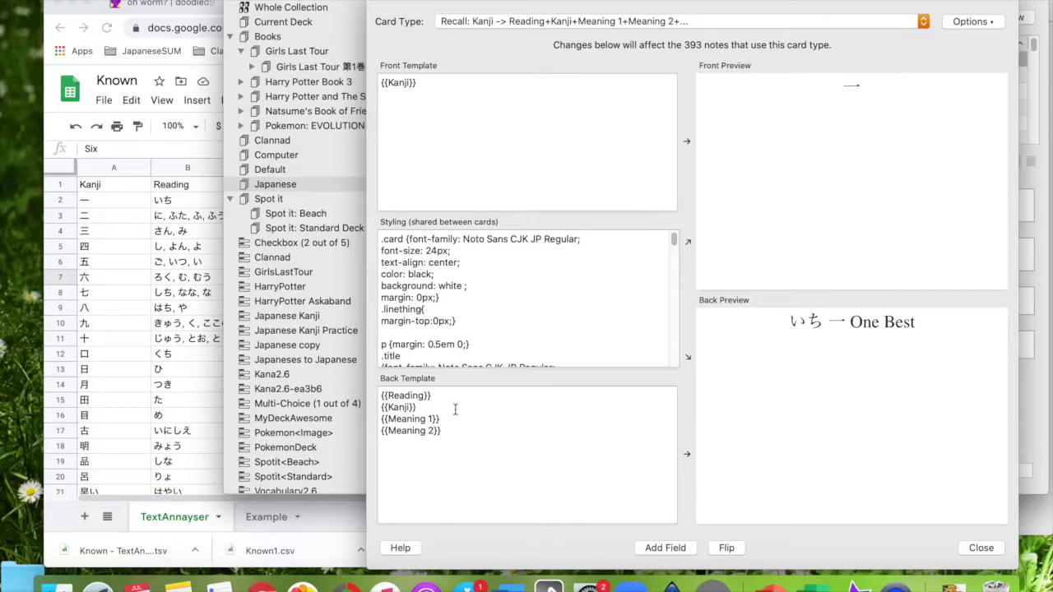
type("br>")
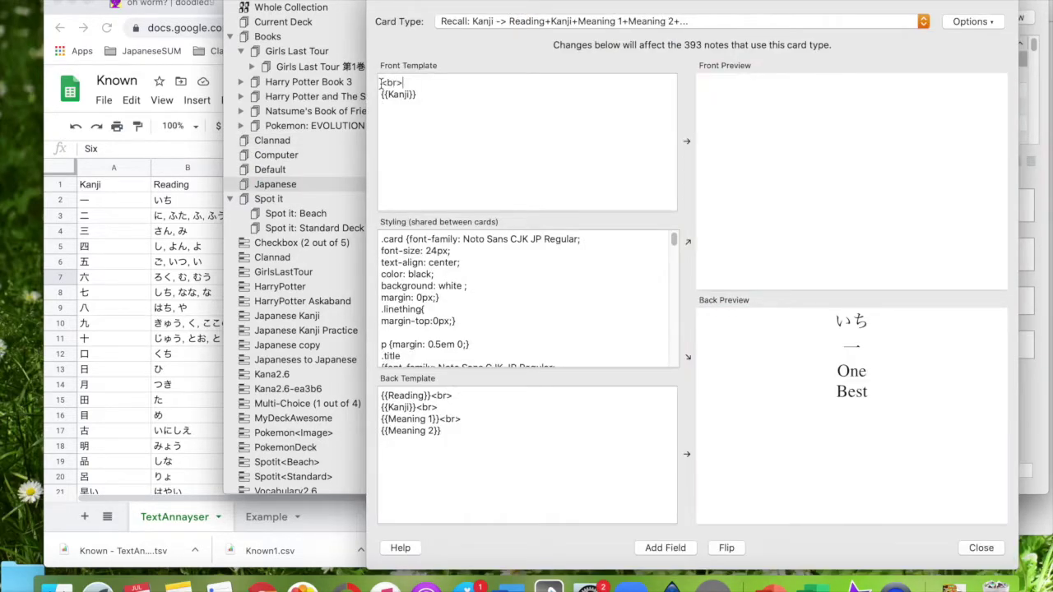
type("<div class=\"bglayer\"> <p class=\"title2\"><font size=\"100\"><div class=\"title3 animated zoomIn\">")
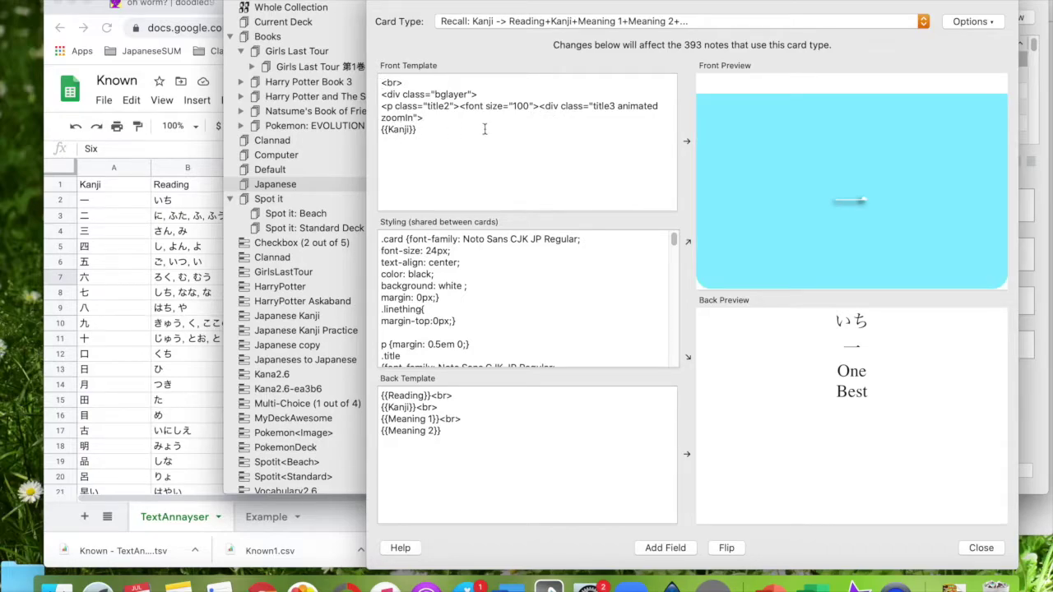
- Join the Kanji field onto the markup line and change the bglayer colour 8be8ff to white
key("BackSpace")
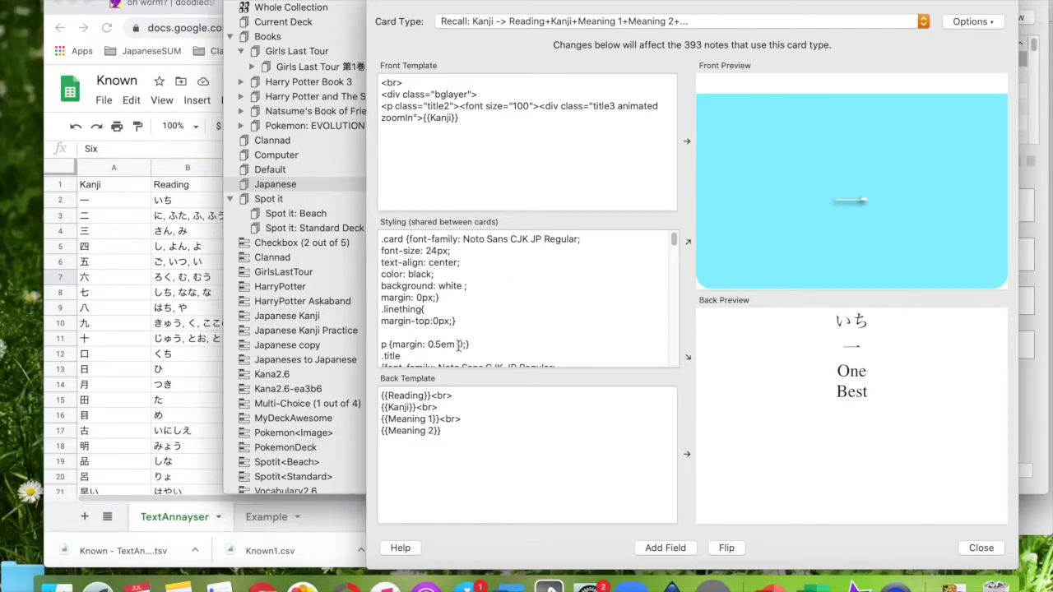
scroll(458, 345, "down", 10)
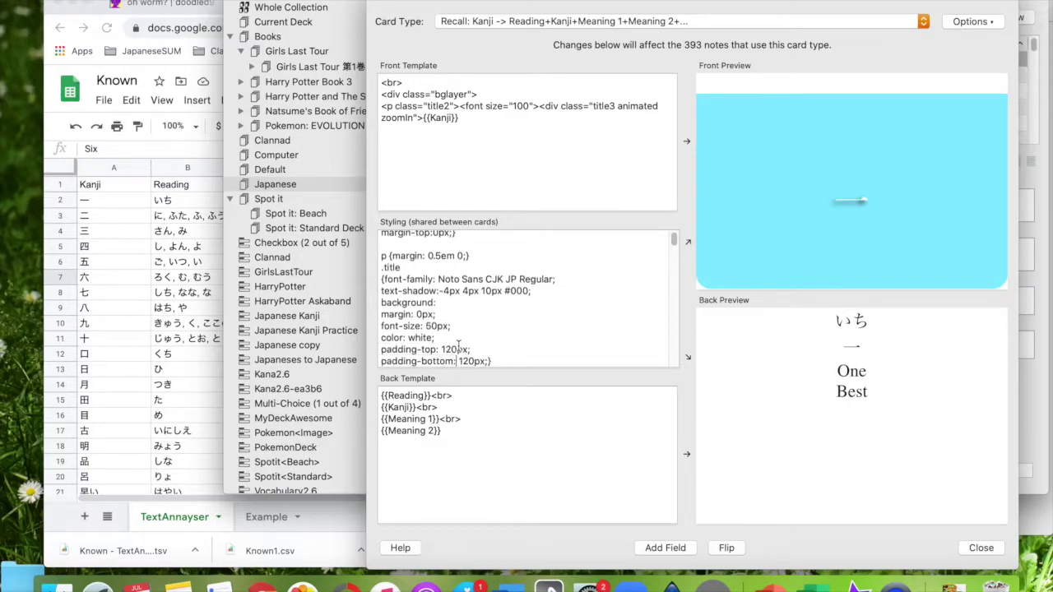
scroll(458, 345, "down", 10)
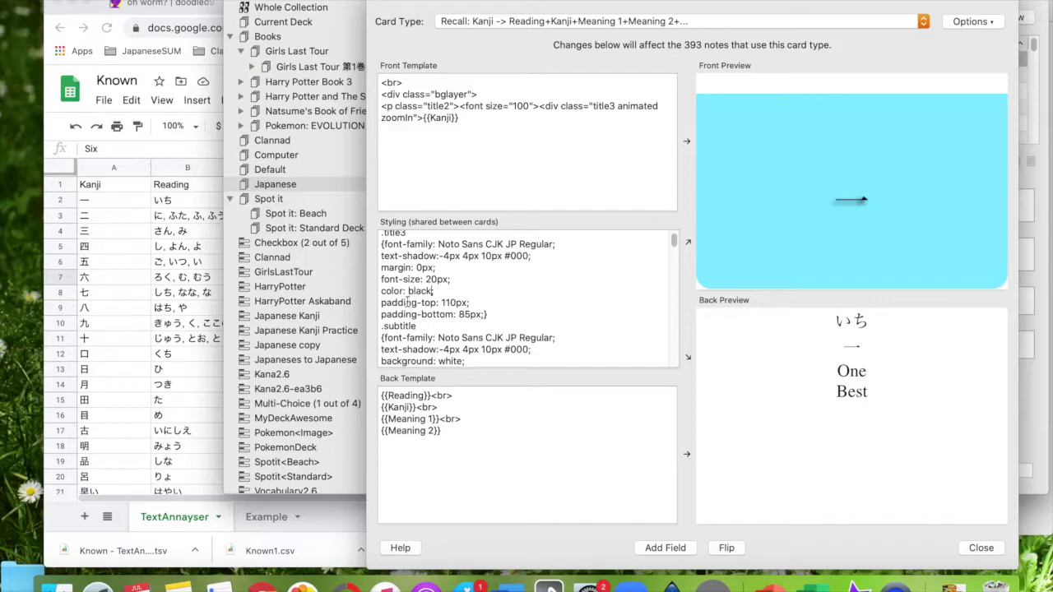
scroll(458, 334, "up", 10)
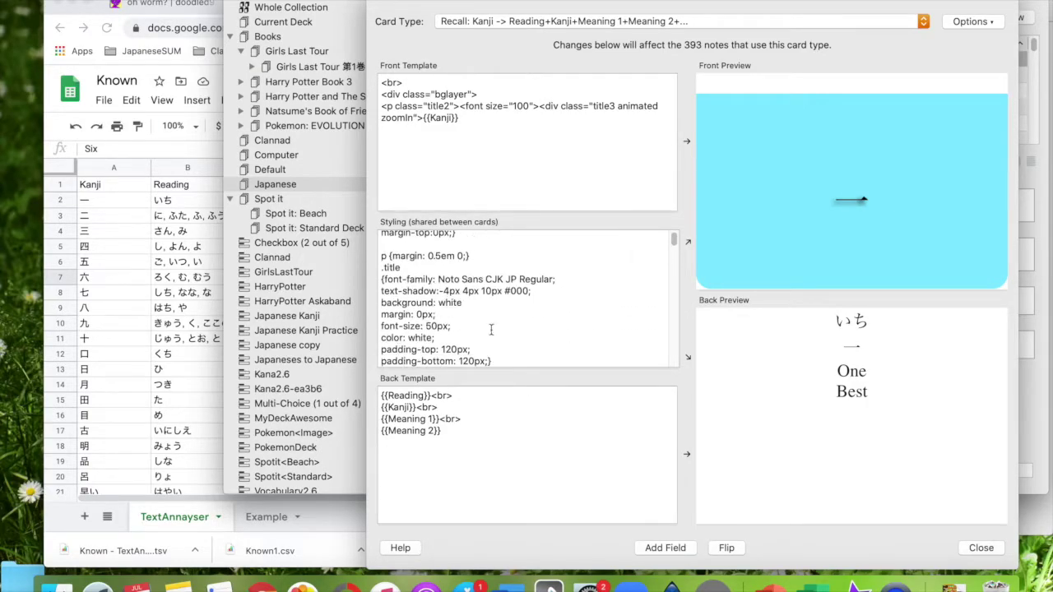
double_click(452, 291)
type("whi")
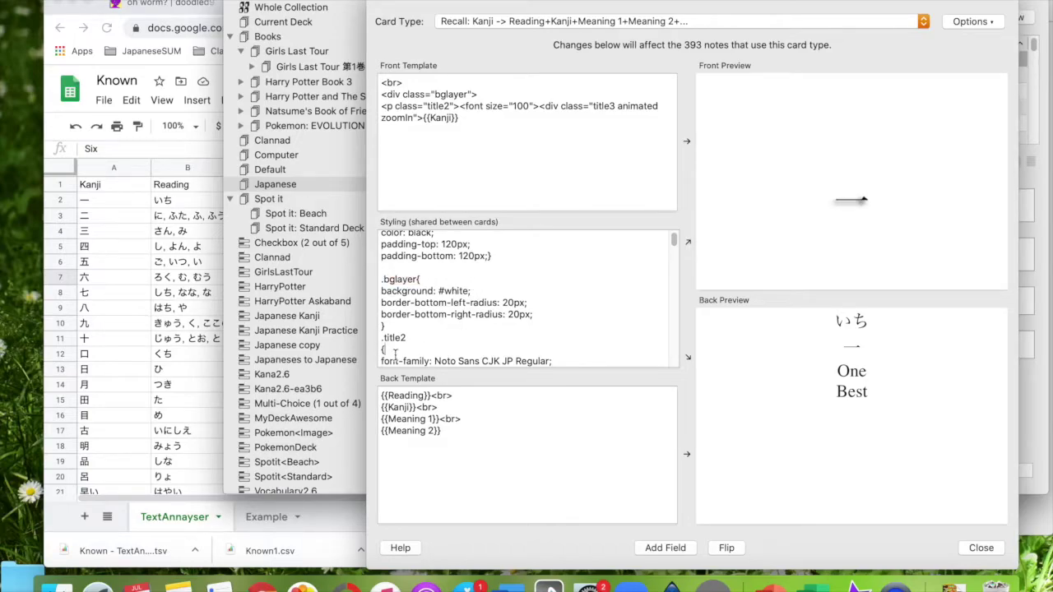
- Replace the old animate.css styling with the new Noto Sans CJK JP Regular card CSS
scroll(395, 354, "down", 5)
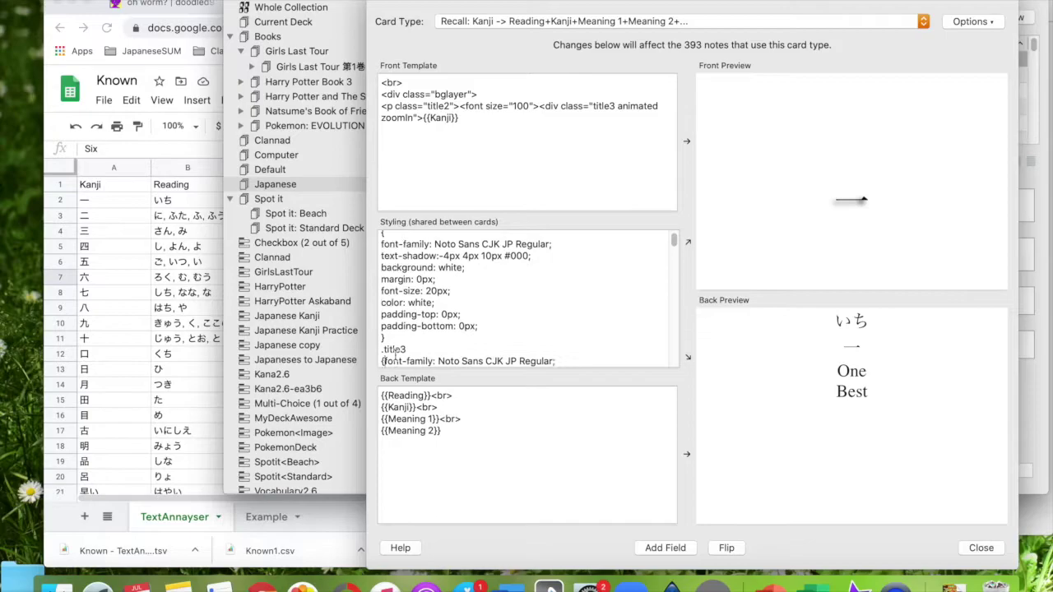
scroll(394, 355, "down", 10)
scroll(396, 356, "down", 7)
left_click_drag(382, 344, 507, 301)
key("BackSpace")
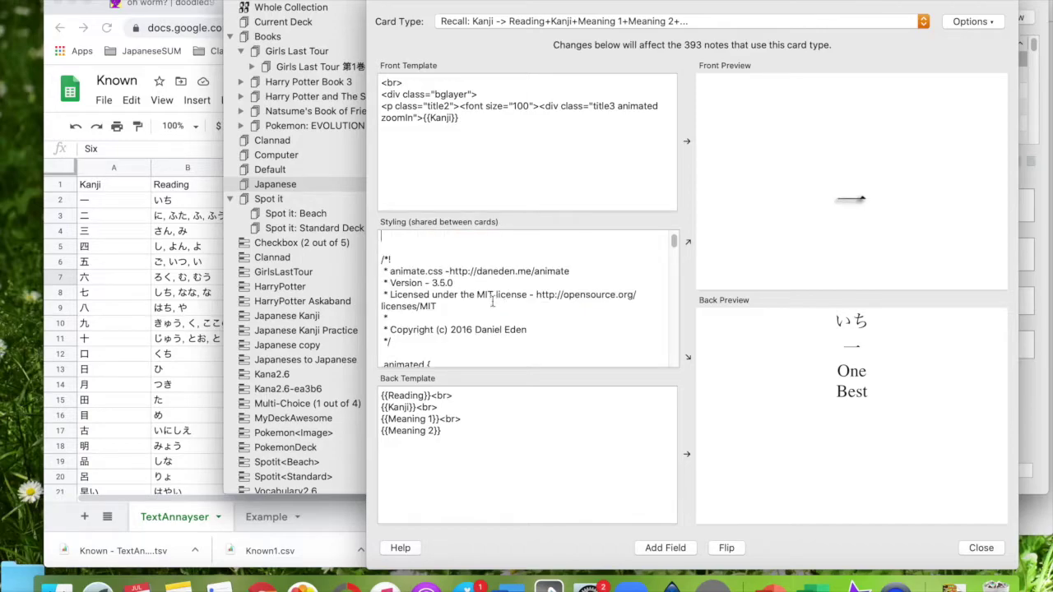
key("super+v")
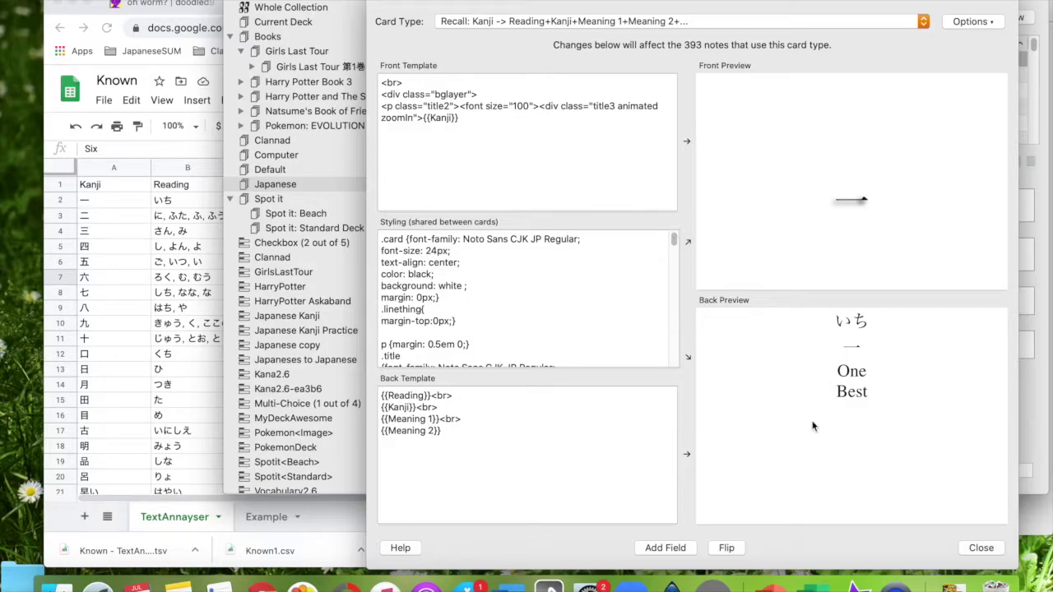
- Add two leading <br> line breaks to the Recall back template
left_click_drag(452, 396, 431, 395)
key("super+c")
left_click(381, 396)
key("super+v")
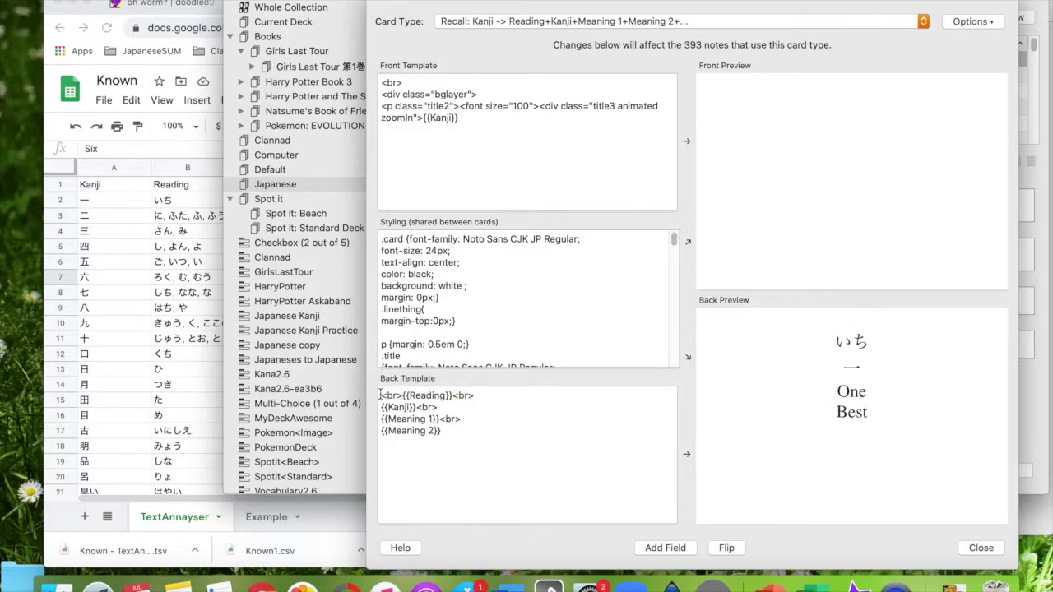
key("Return")
left_click(423, 396)
key("super+v")
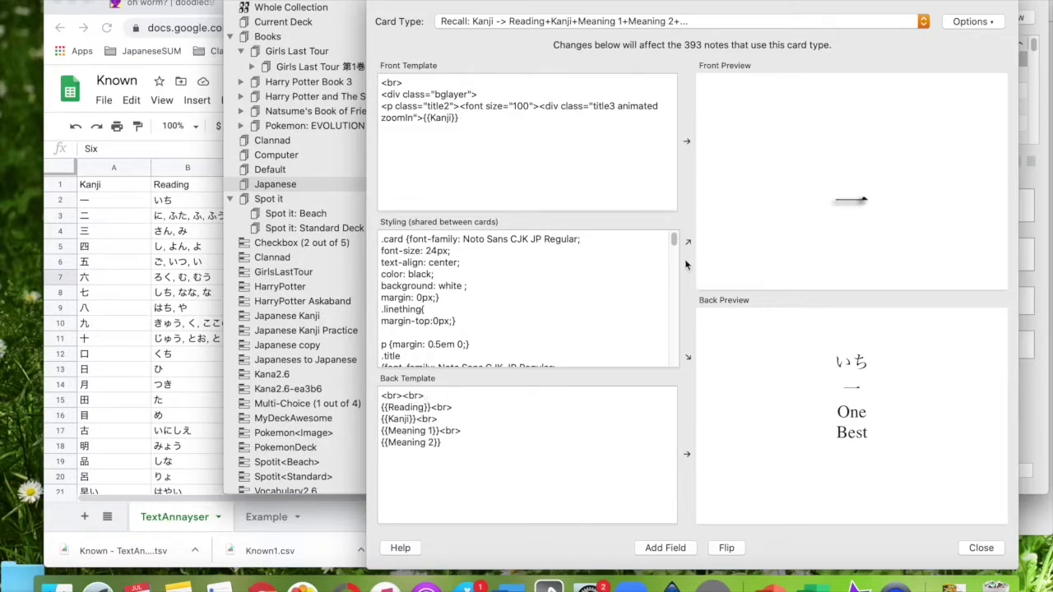
left_click(574, 23)
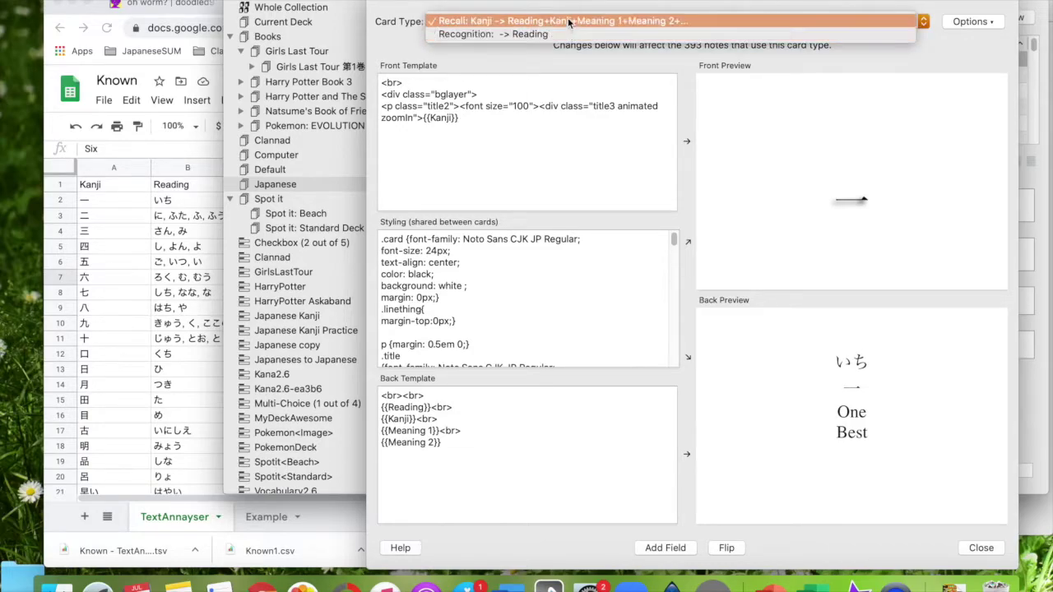
left_click(559, 22)
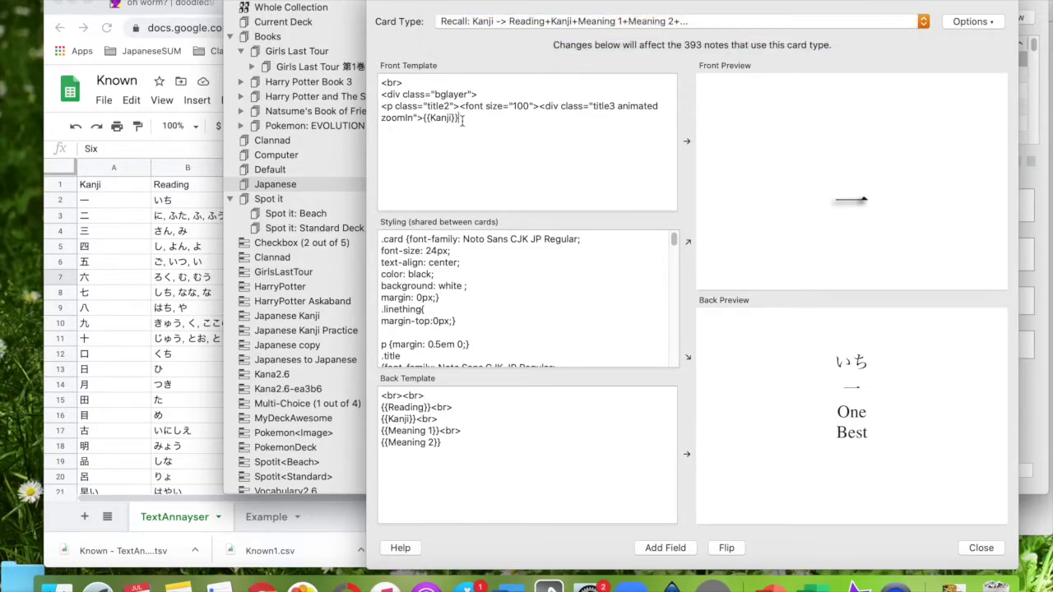
- Replace the Recognition front template with a copy of Recall's front
left_click_drag(462, 121, 355, 74)
key("ctrl+c")
left_click(597, 21)
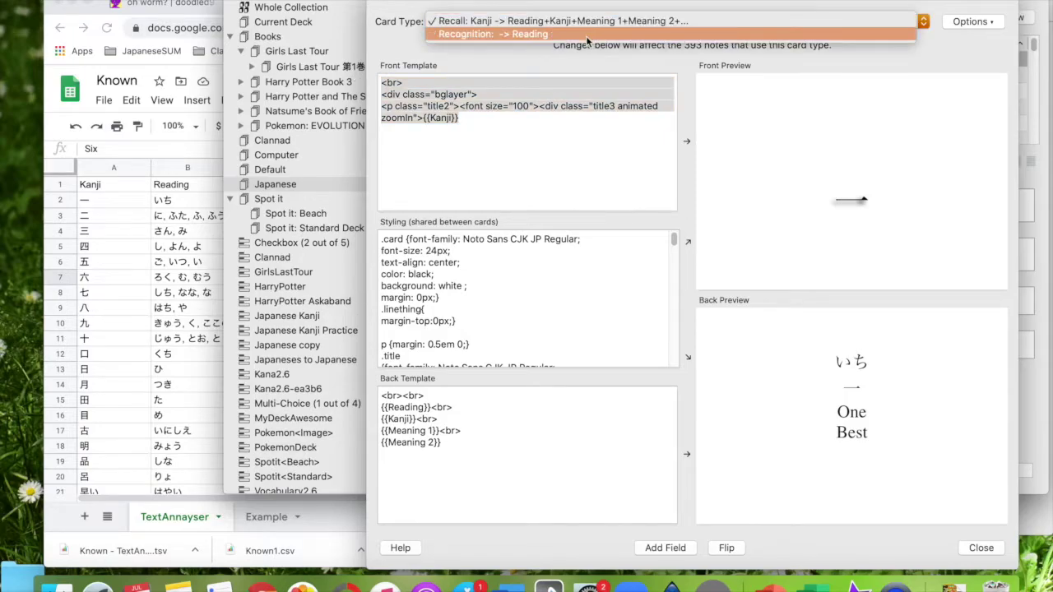
left_click(504, 34)
left_click_drag(465, 154, 337, 44)
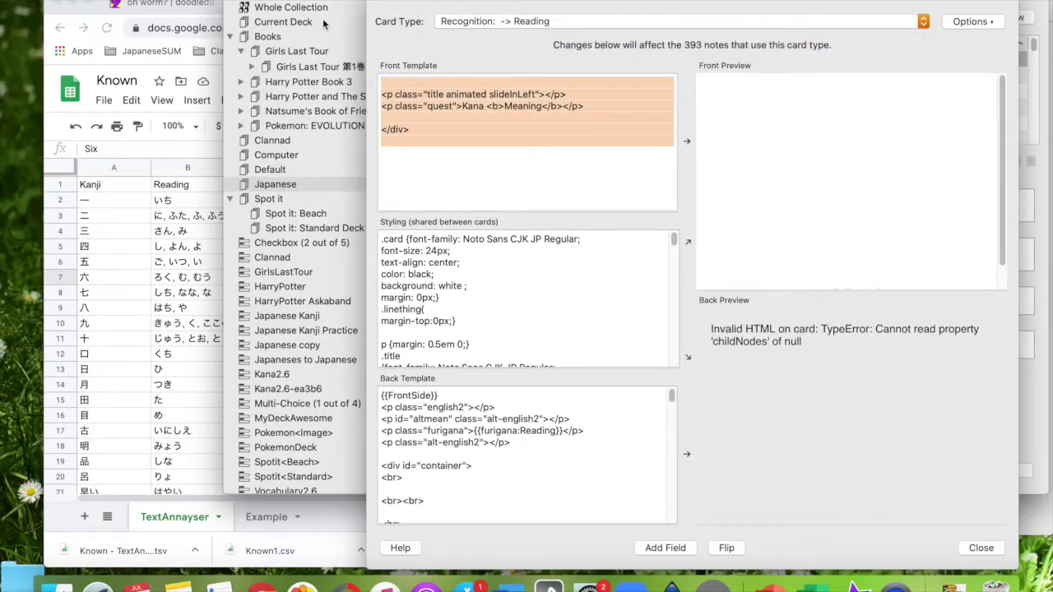
key("BackSpace")
key("ctrl+v")
- Replace the Recognition back template with a copy of Recall's back
left_click(517, 21)
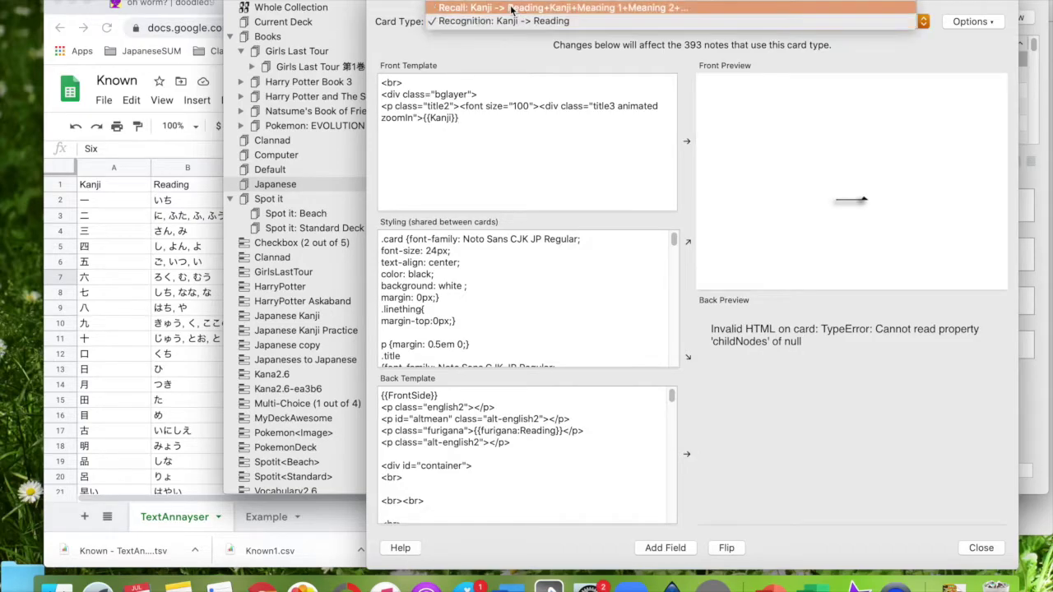
left_click(514, 10)
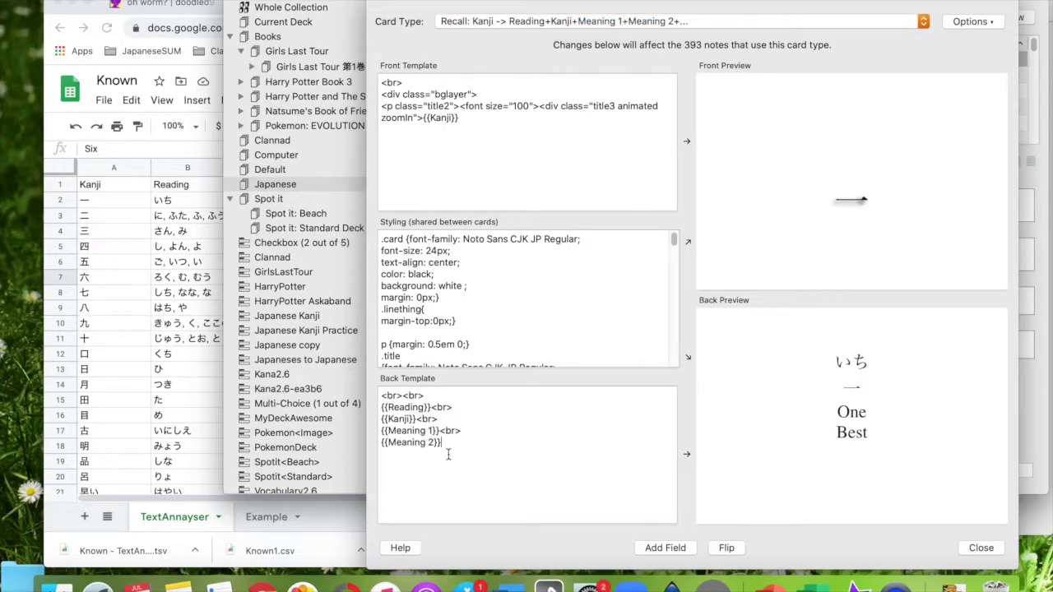
left_click_drag(449, 455, 367, 359)
key("super+c")
left_click(582, 23)
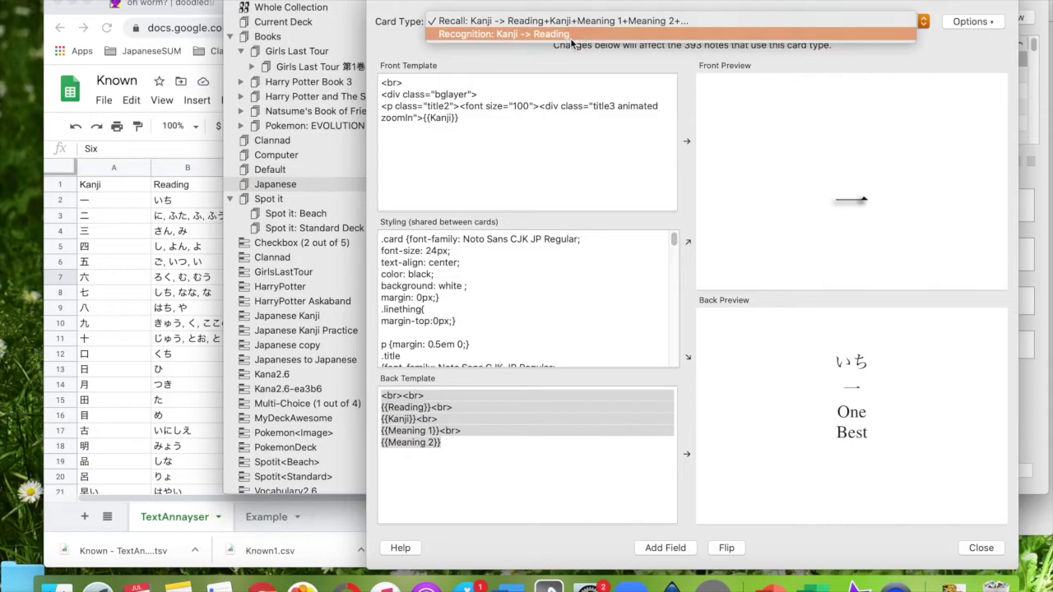
left_click(571, 34)
right_click(389, 407)
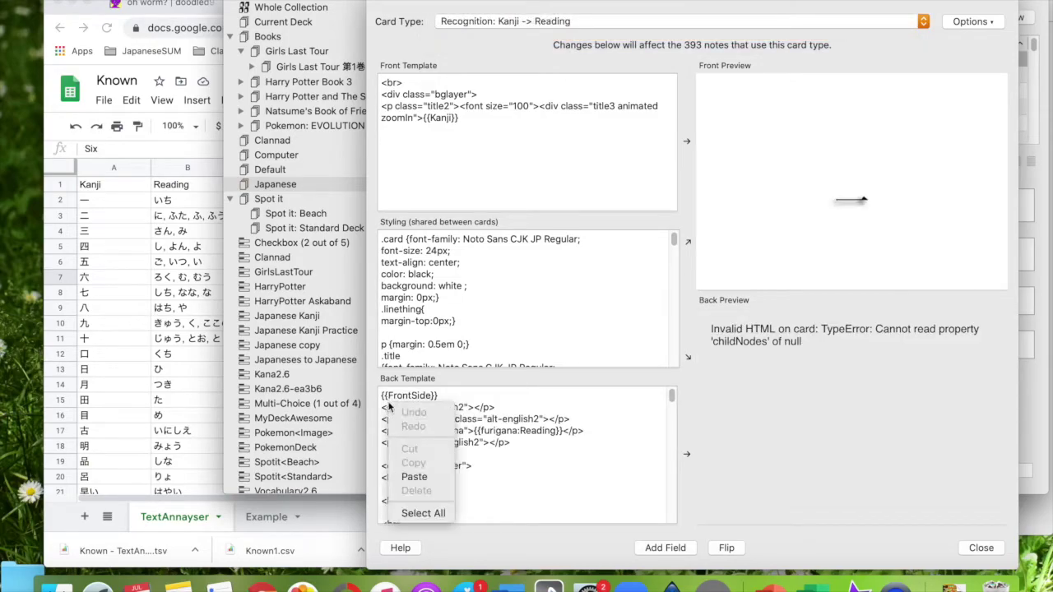
left_click(422, 513)
key("BackSpace")
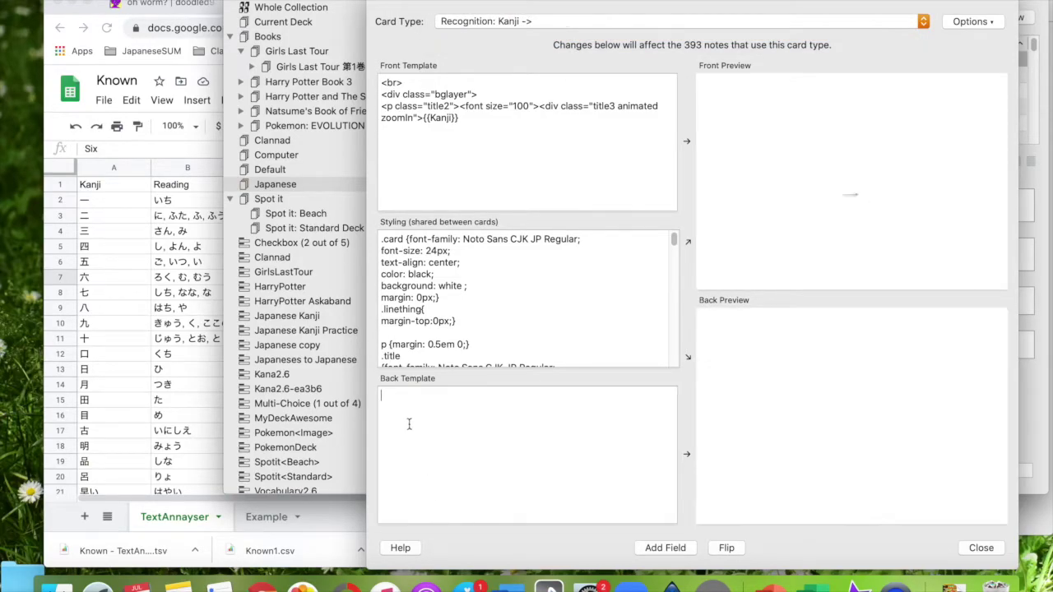
key("super+v")
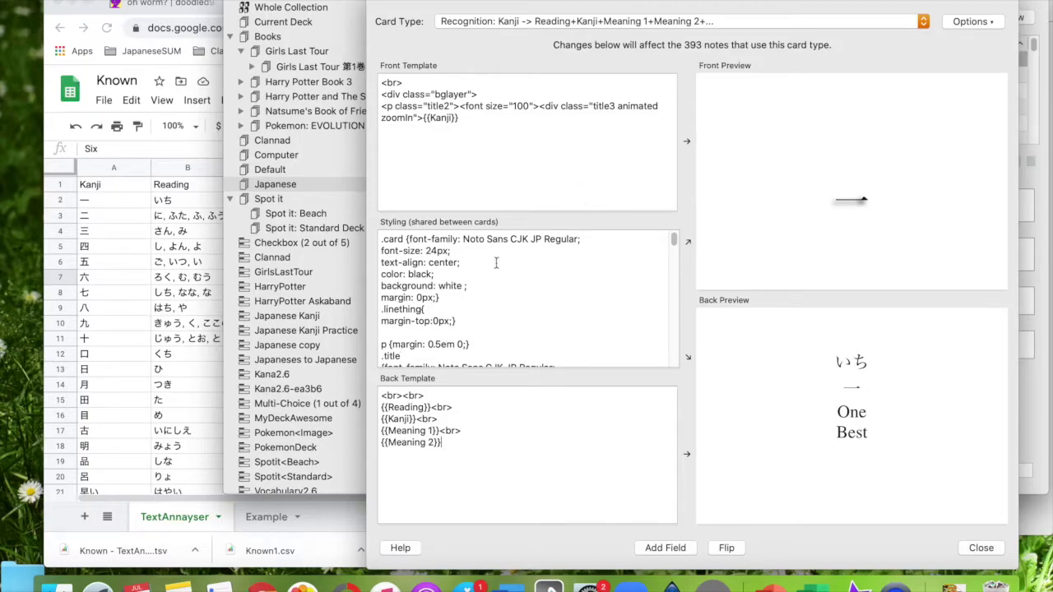
- Change {{Kanji}} to {{Reading}} on the Recognition front
double_click(411, 408)
key("cmd+c")
double_click(442, 118)
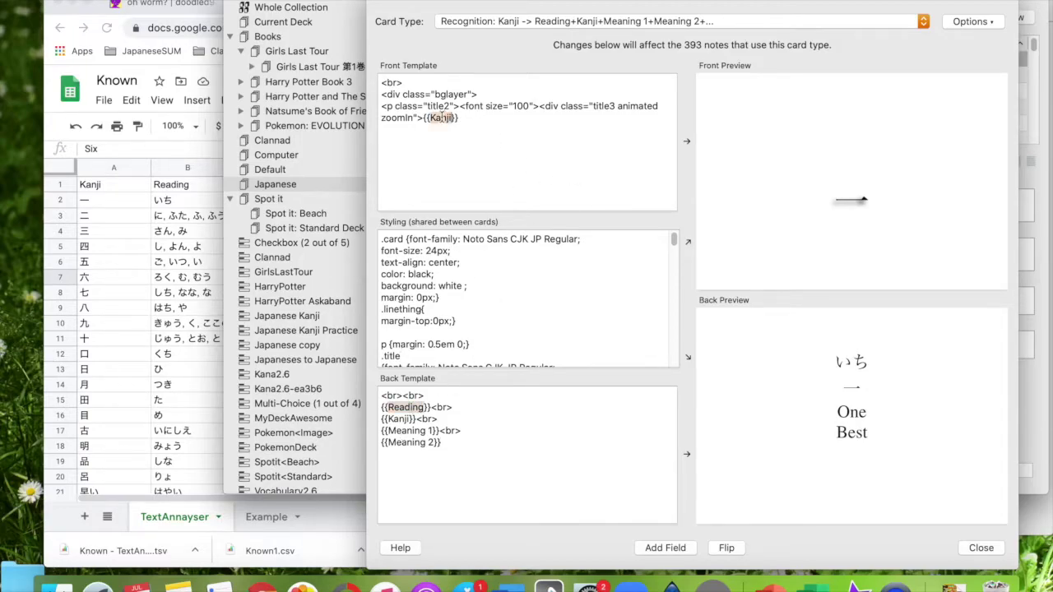
key("cmd+v")
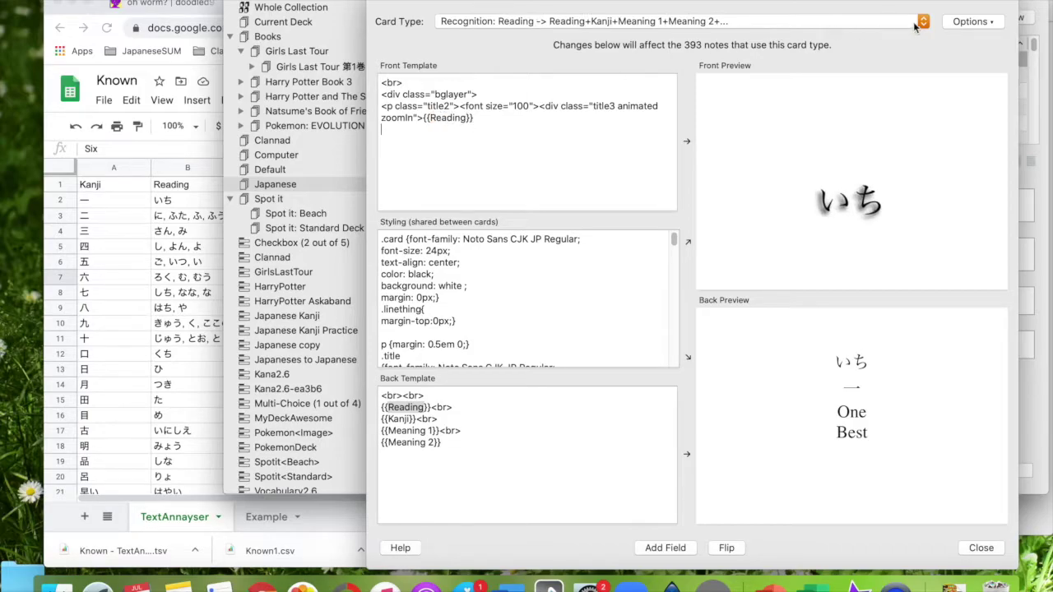
left_click(950, 22)
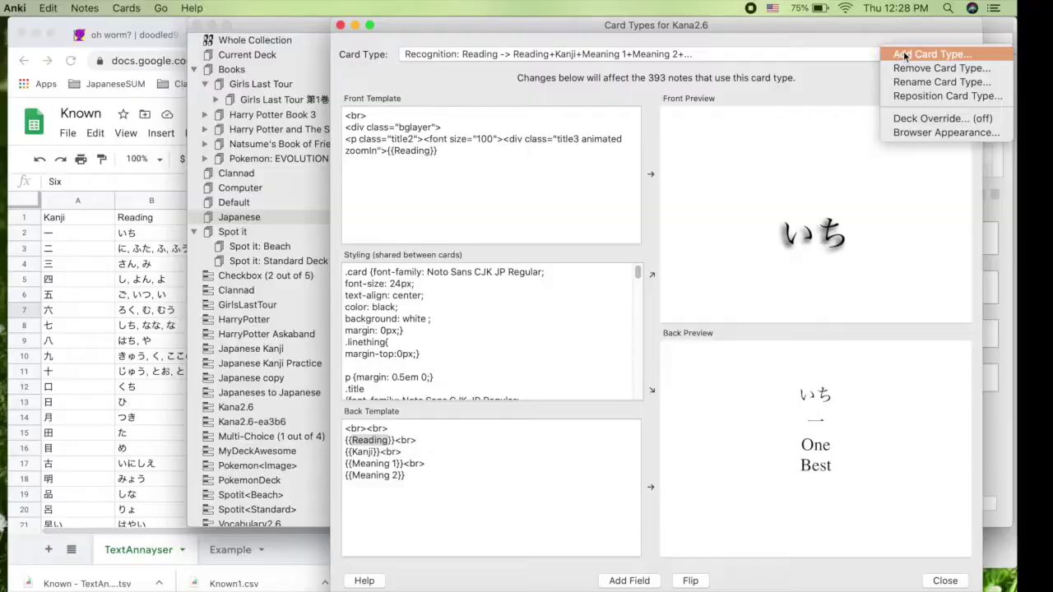
- Add a third card type, creating 393 cards, and put {{Meaning 1}} on its front instead of Reading
left_click(948, 23)
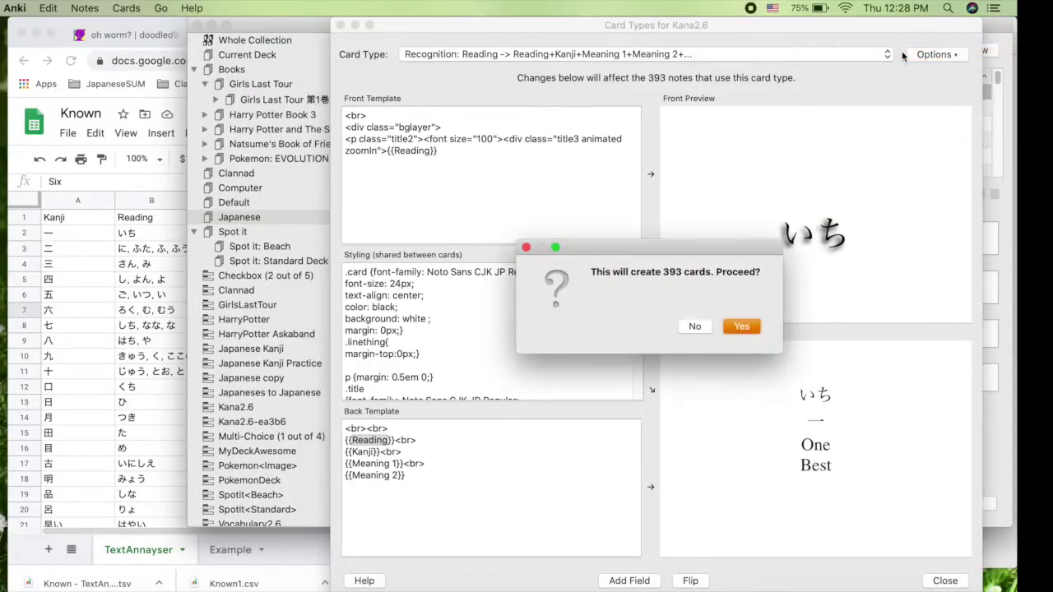
left_click(742, 328)
left_click(608, 54)
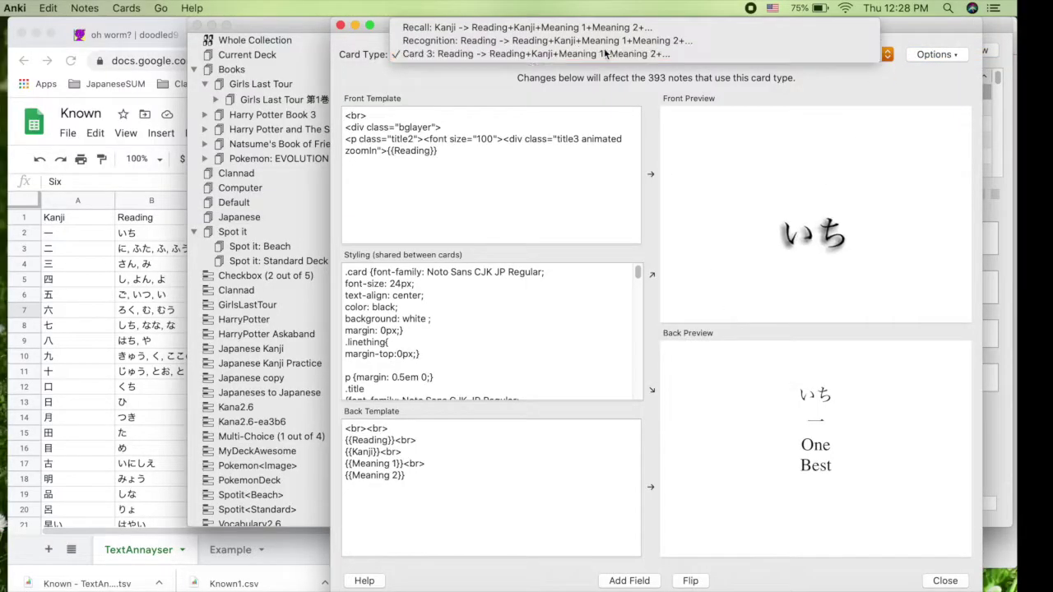
left_click(604, 54)
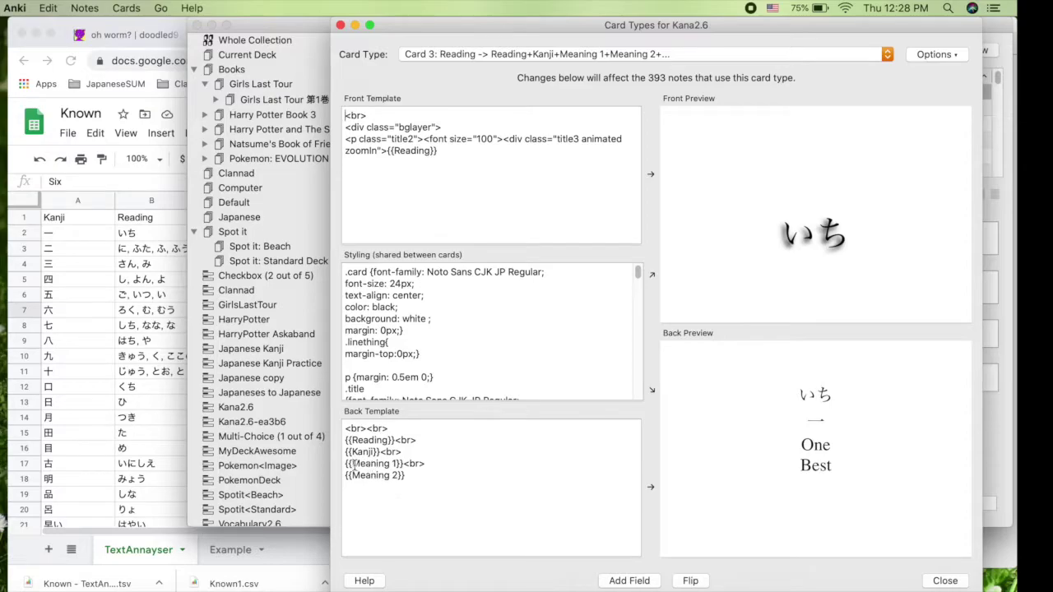
left_click_drag(351, 464, 394, 465)
double_click(415, 151)
type("Meaning 1")
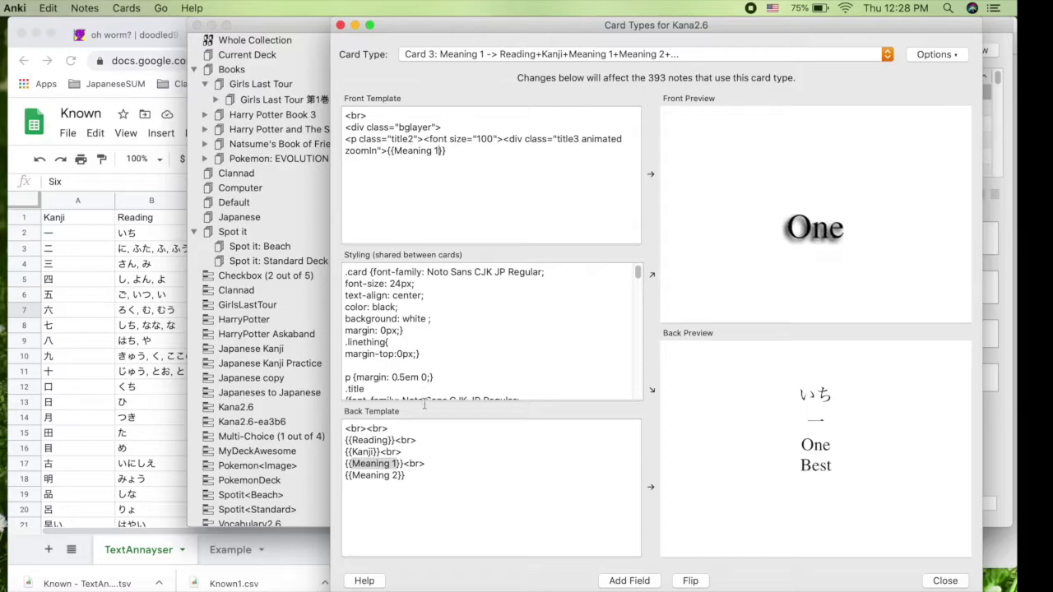
- Add {{Meaning 2}} below Meaning 1 on the Card 3 front and remove its leading line break
double_click(368, 476)
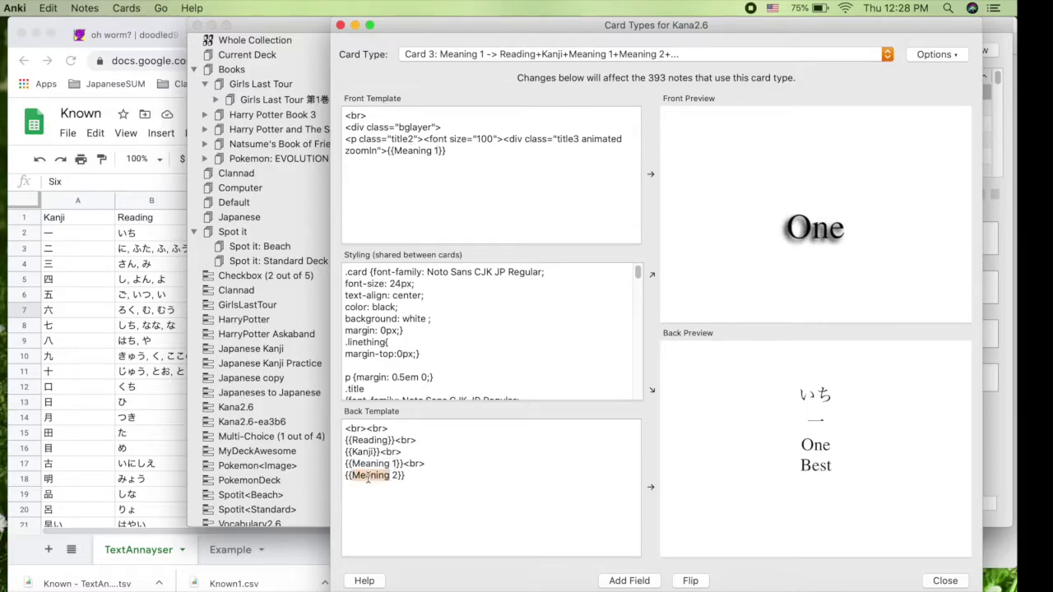
left_click_drag(403, 476, 345, 476)
key("super+c")
key("Return")
key("super+v")
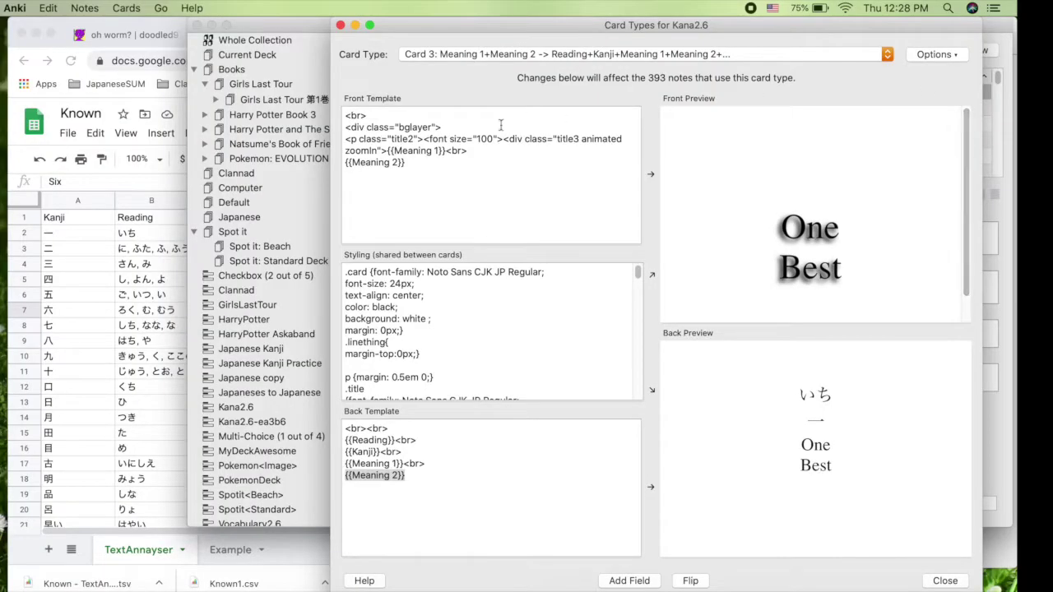
left_click_drag(234, 123, 85, 134)
key("BackSpace")
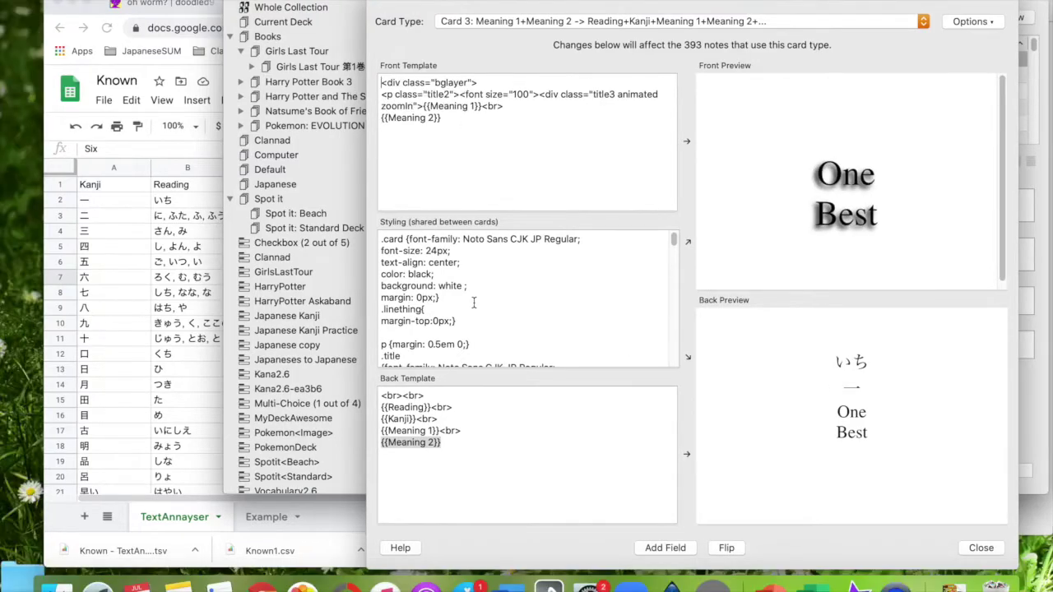
- Replace the black #000 text-shadow colour in the .title3 styling with gray
scroll(382, 350, "down", 5)
type("white")
key("super+z")
key("super+z")
key("super+z")
key("super+z")
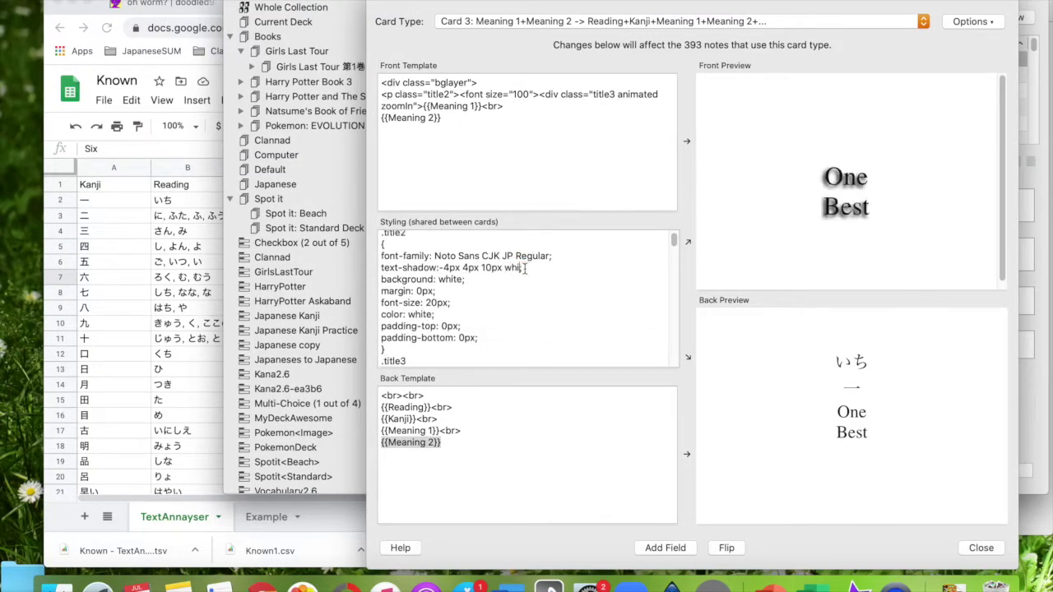
key("super+z")
key("super+z")
key("super+z")
key("super+z")
key("super+z")
key("super+z")
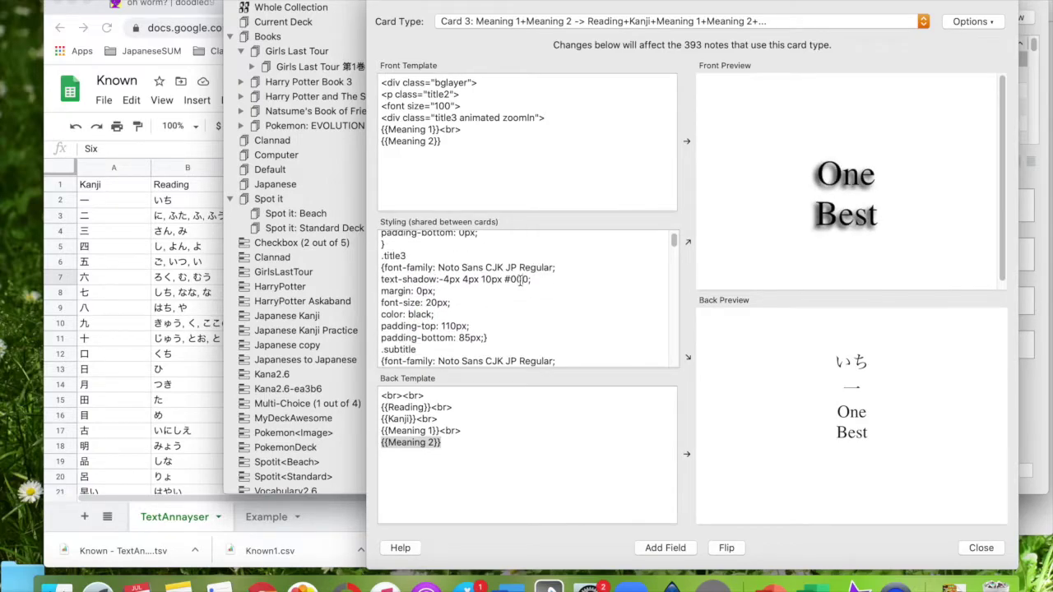
double_click(520, 280)
key("BackSpace")
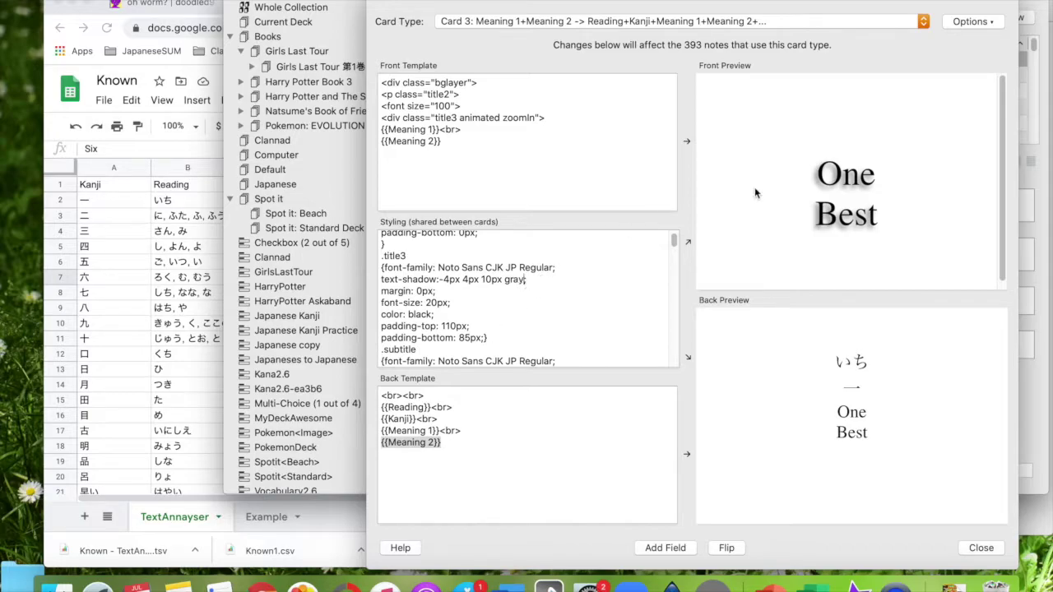
- Check the Recognition, Recall and Card 3 fronts with the gray shadow
left_click(720, 22)
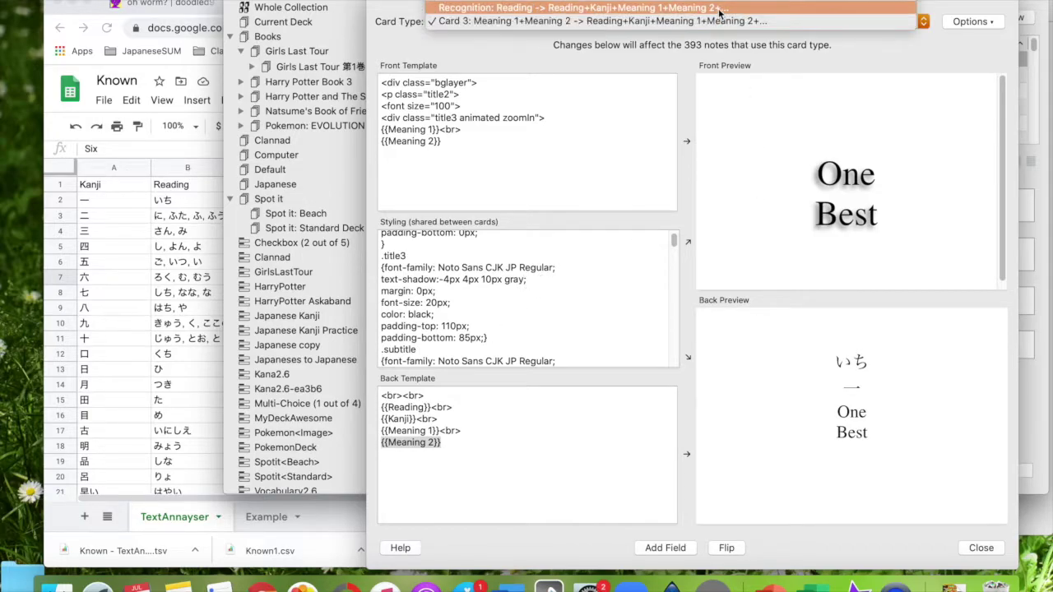
left_click(718, 10)
left_click(717, 18)
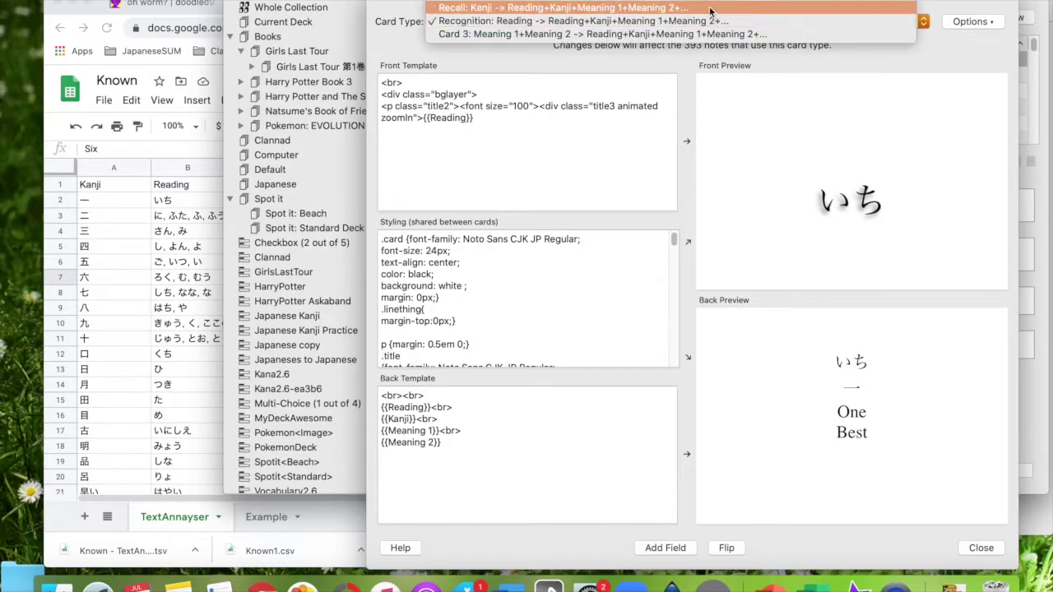
left_click(710, 10)
left_click(708, 20)
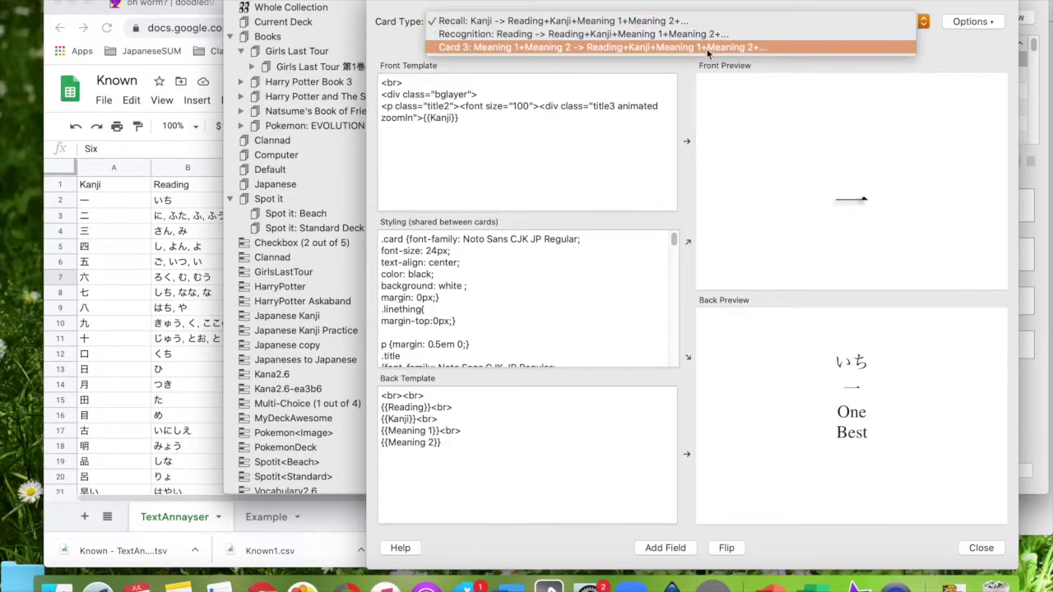
left_click(707, 49)
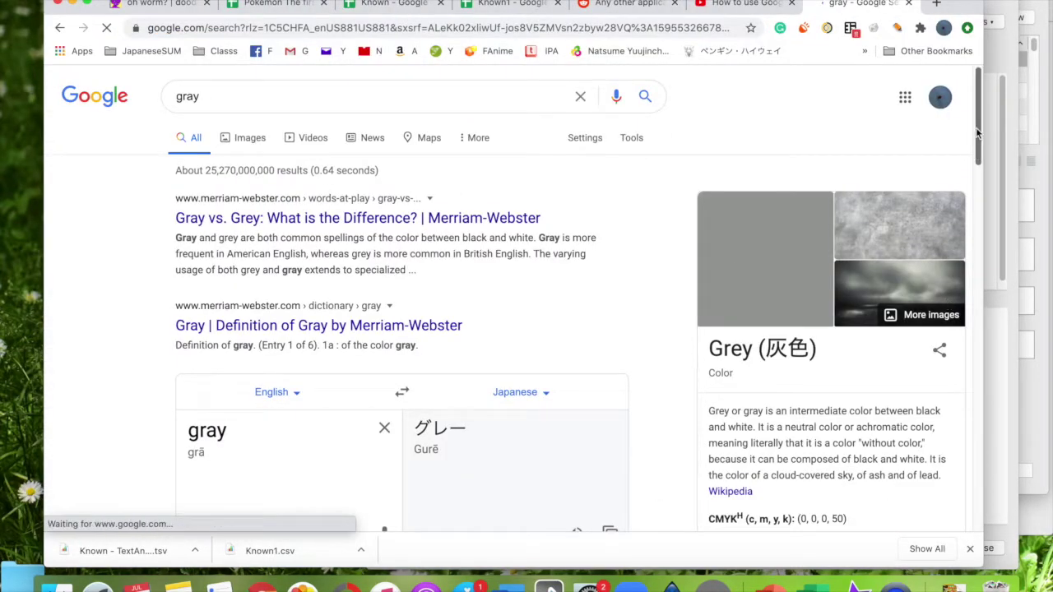
- Copy gray's hex triplet #808080 and search Google for it
scroll(977, 188, "down", 5)
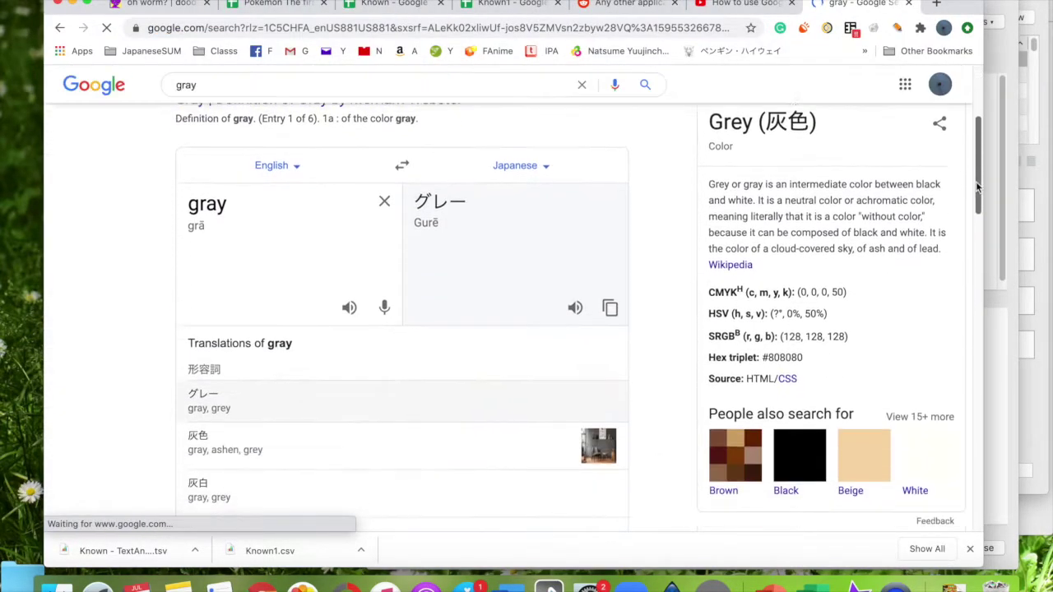
scroll(978, 188, "down", 2)
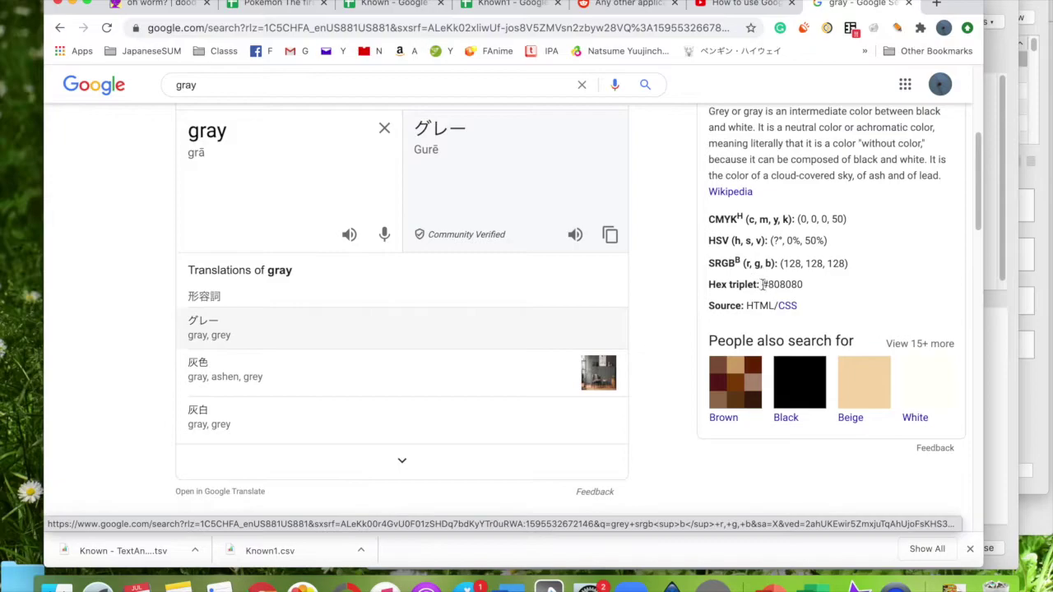
left_click_drag(764, 284, 826, 284)
key("super+c")
left_click(320, 84)
key("super+a")
key("super+v")
key("Return")
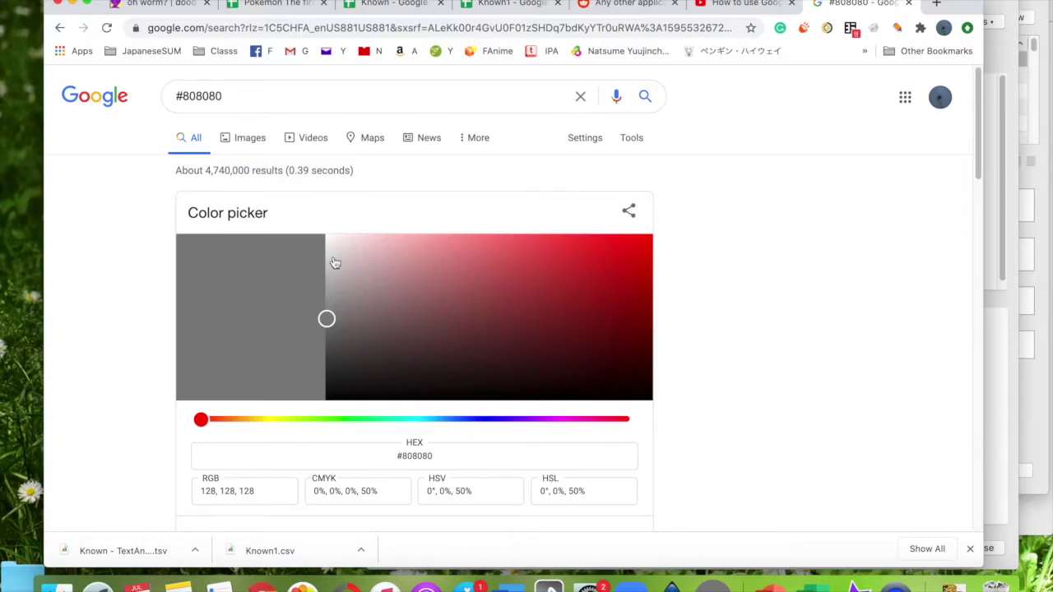
- Lighten the picker colour to #e6e3e3, select its hex value, and return to Anki
left_click_drag(334, 262, 330, 251)
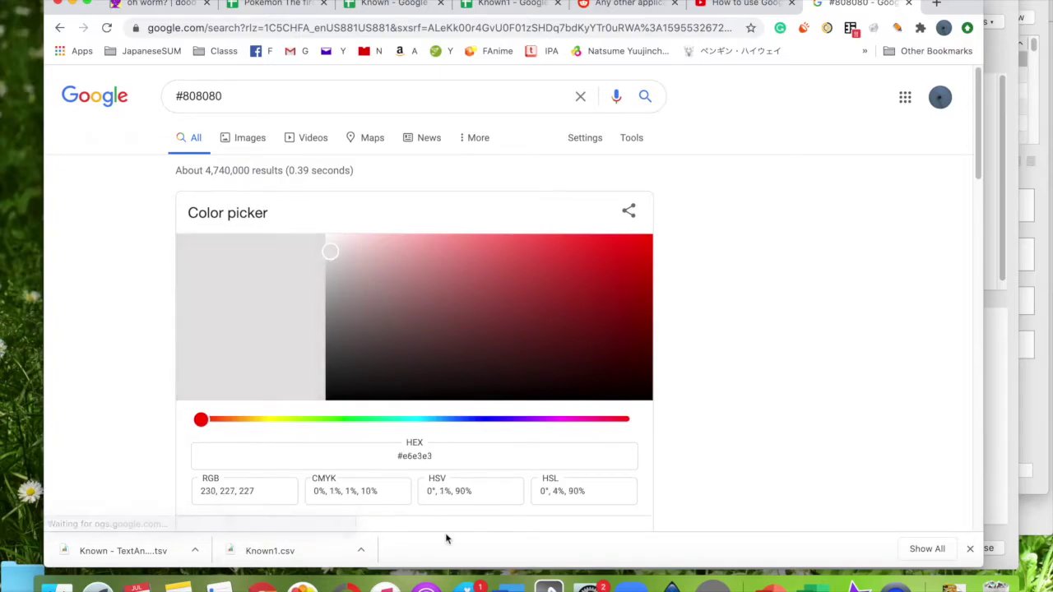
double_click(415, 456)
left_click(1005, 236)
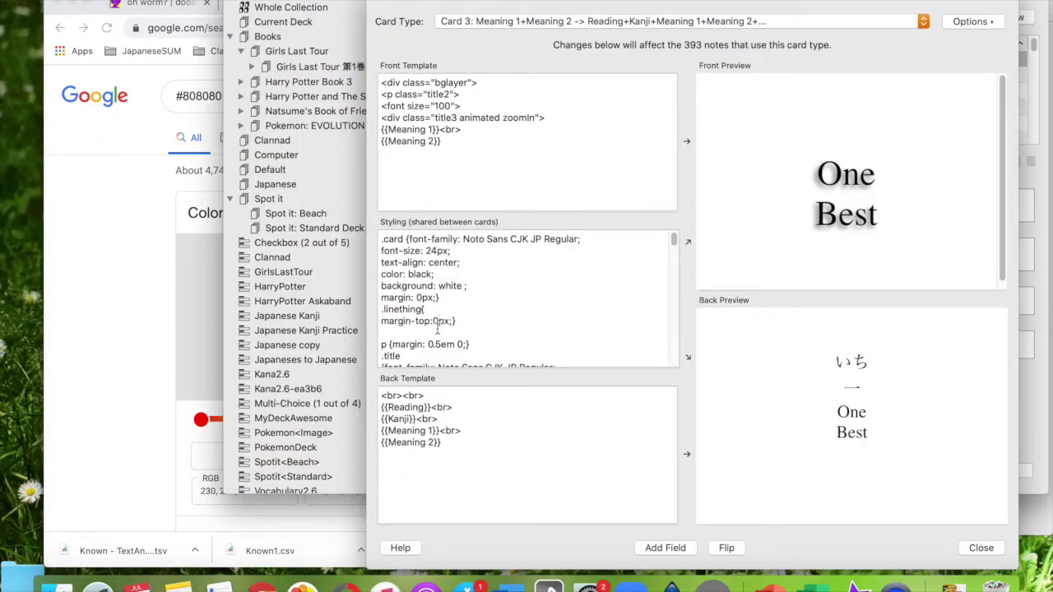
- Replace 'gray' in .title3's text-shadow with #e6e3e3
scroll(437, 329, "down", 5)
left_click_drag(407, 256, 359, 259)
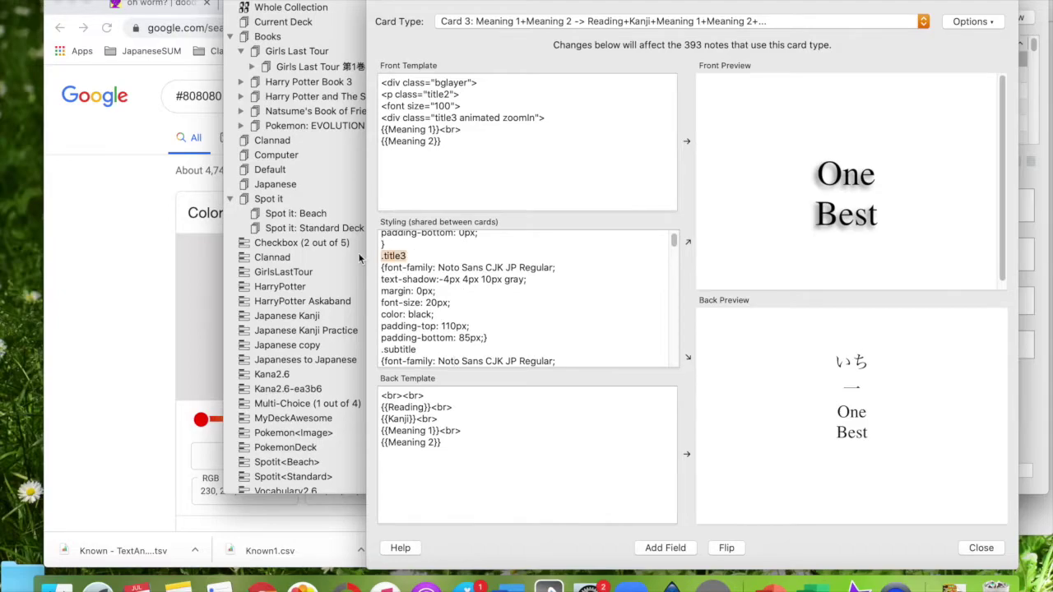
double_click(514, 280)
key("super+v")
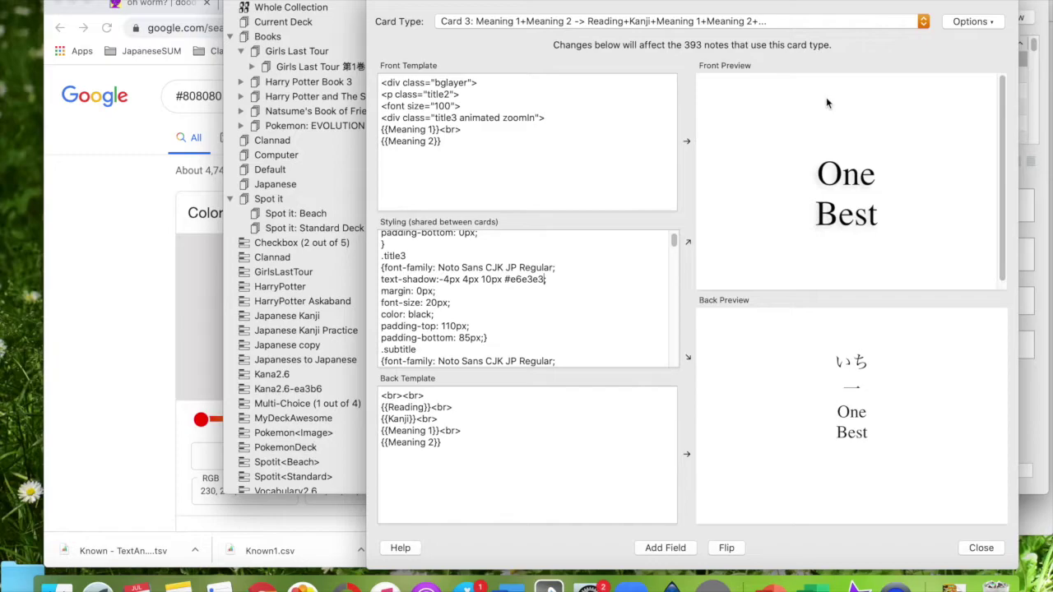
- Change the shadow colour to the slightly darker #cfcccc from Google's picker and close the editor
left_click(128, 302)
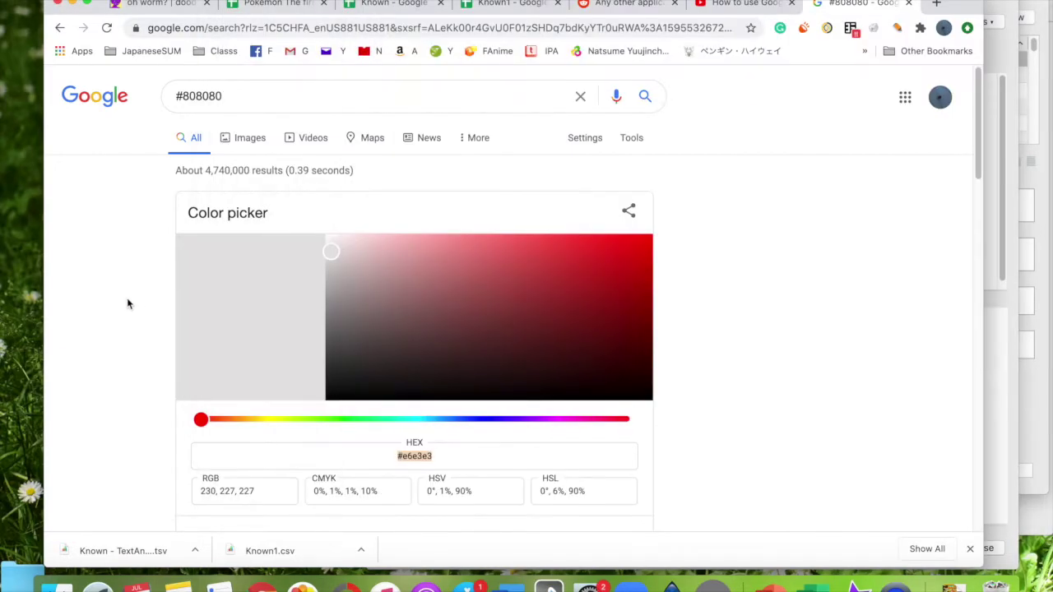
left_click(332, 278)
left_click(330, 268)
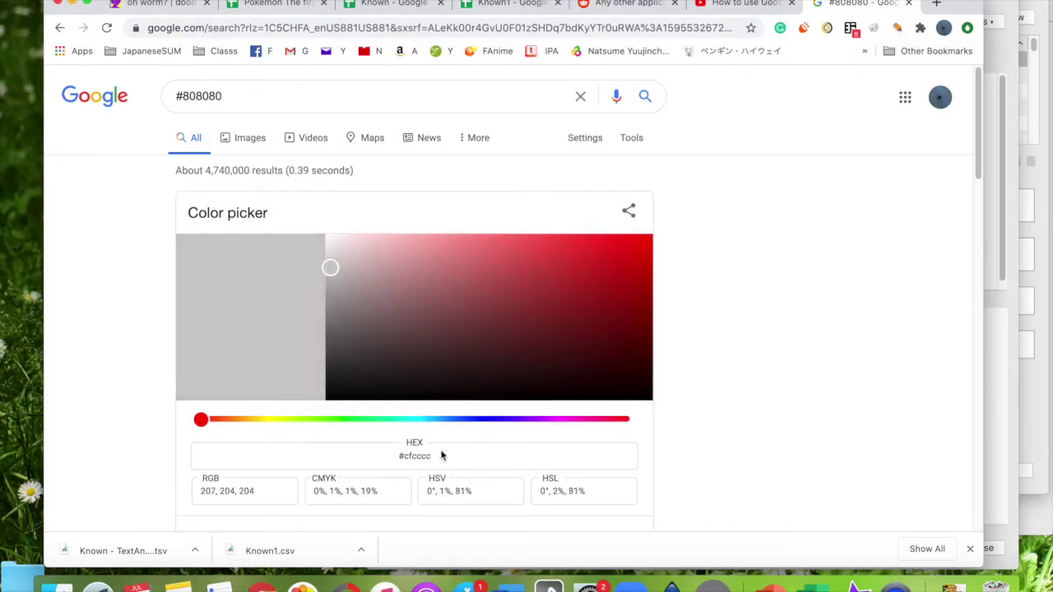
left_click_drag(431, 456, 398, 455)
left_click(1008, 280)
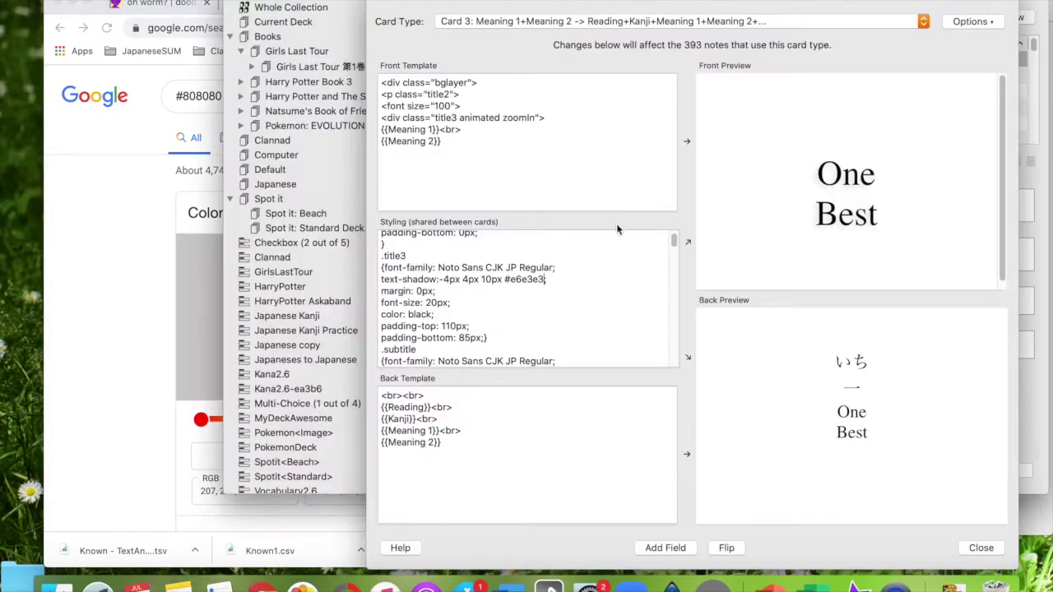
double_click(513, 279)
key("super+v")
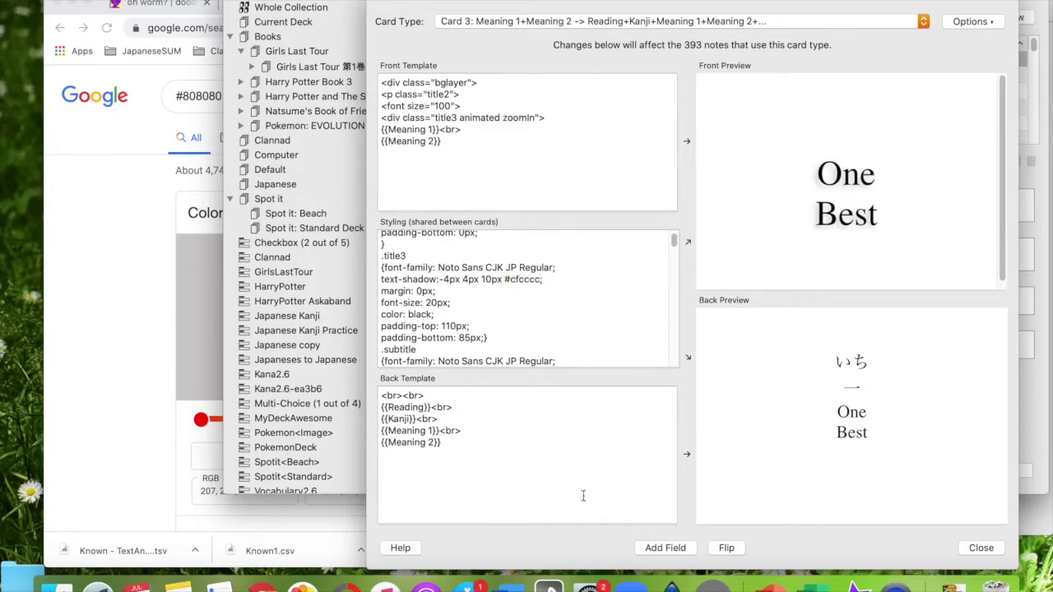
left_click(980, 548)
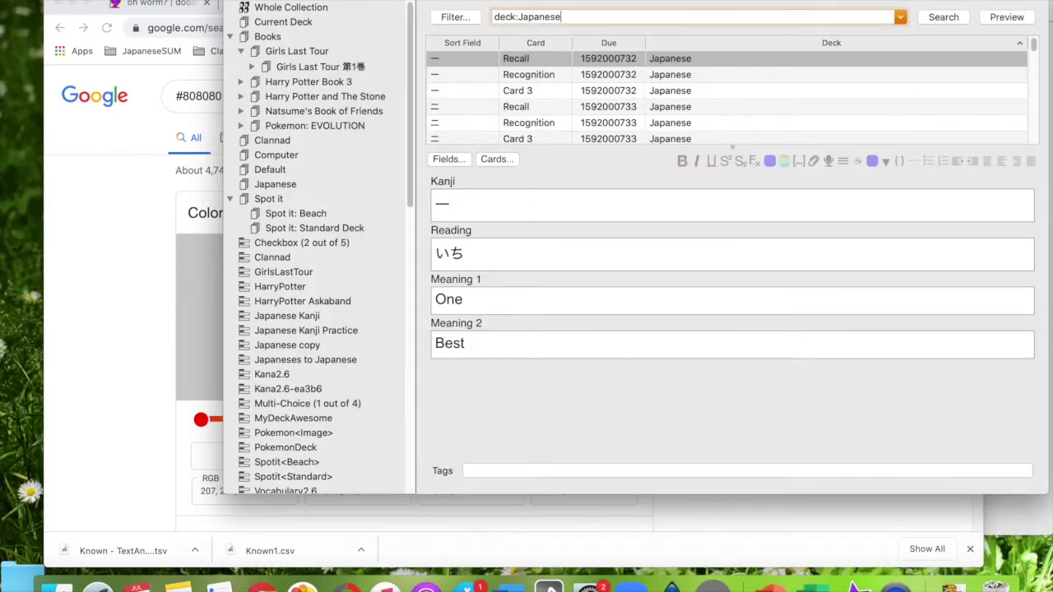
- Close the browser and review the 一 and 三 cards, rating each Good
key("Escape")
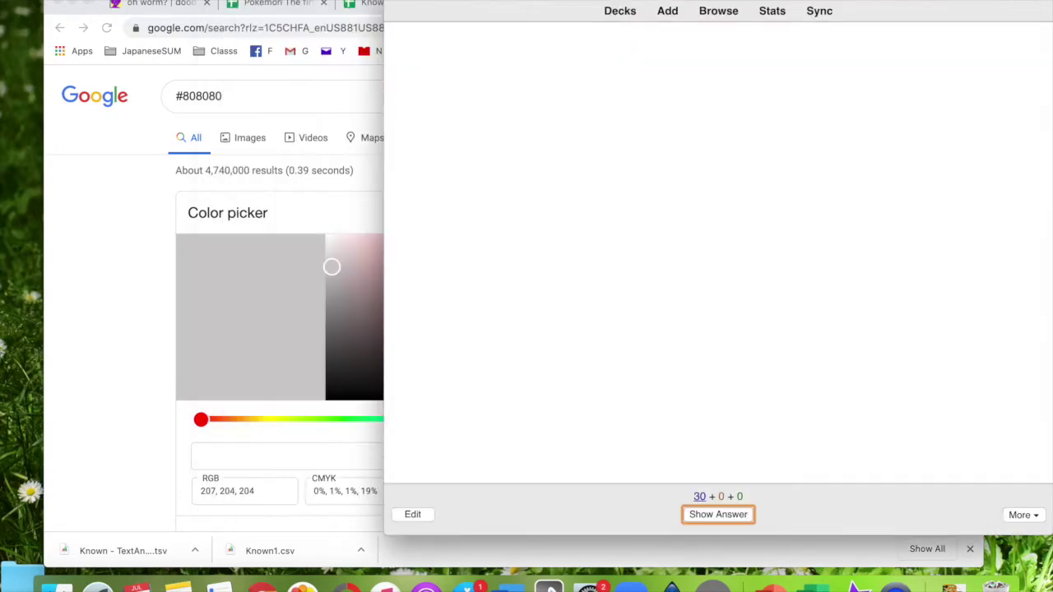
left_click(710, 516)
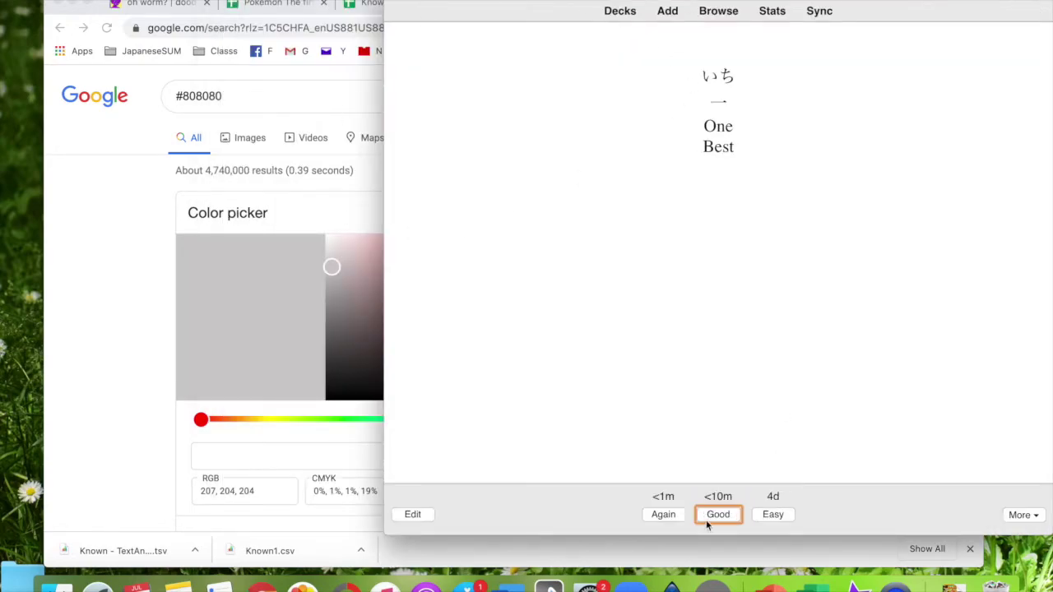
left_click(724, 515)
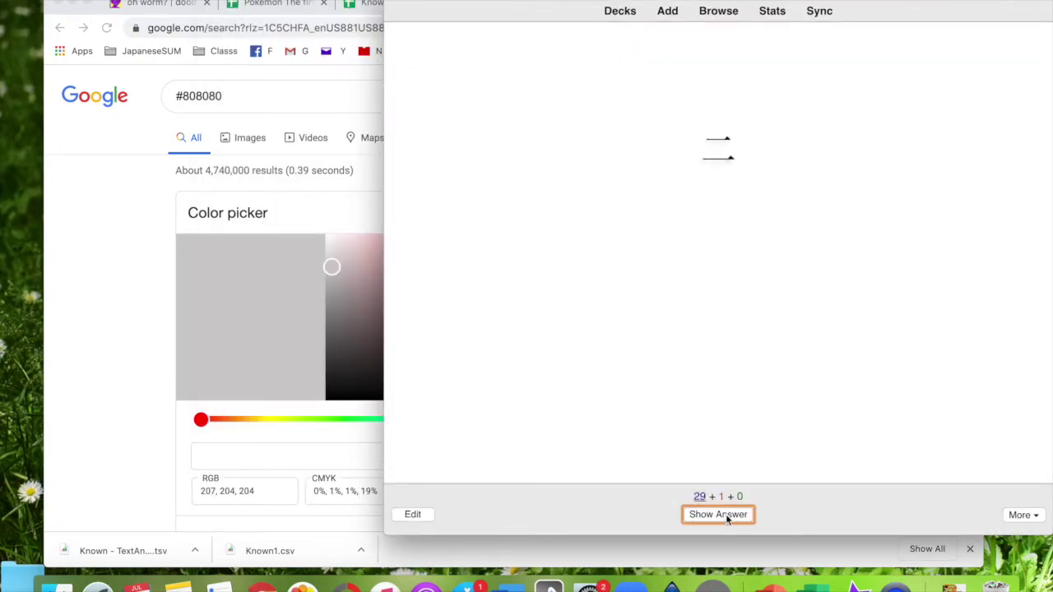
left_click(726, 515)
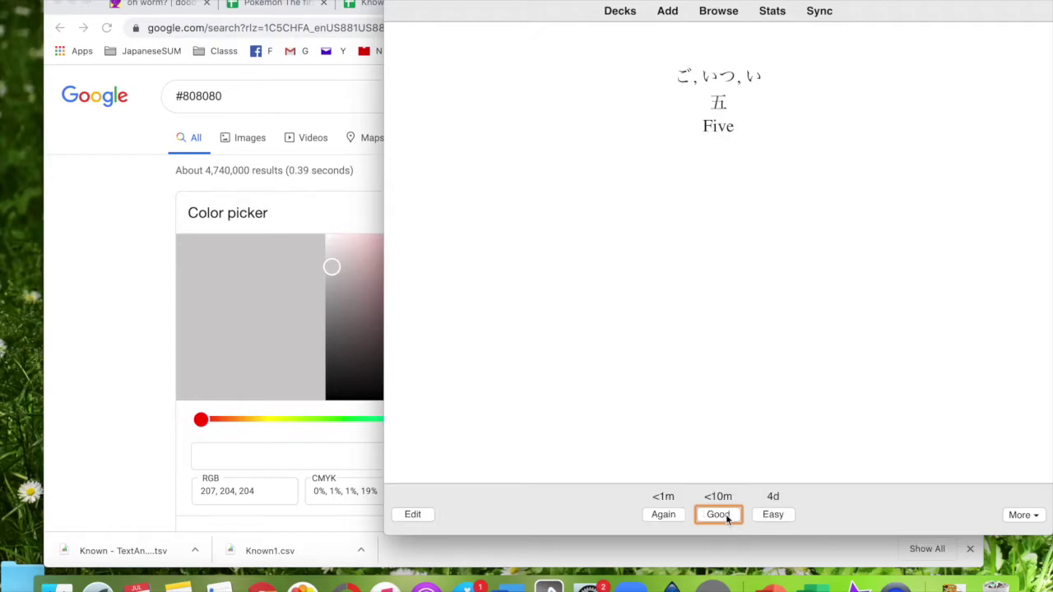
- Review the cards 五 through 九, revealing each answer and rating it Good
left_click(725, 515)
left_click(725, 515)
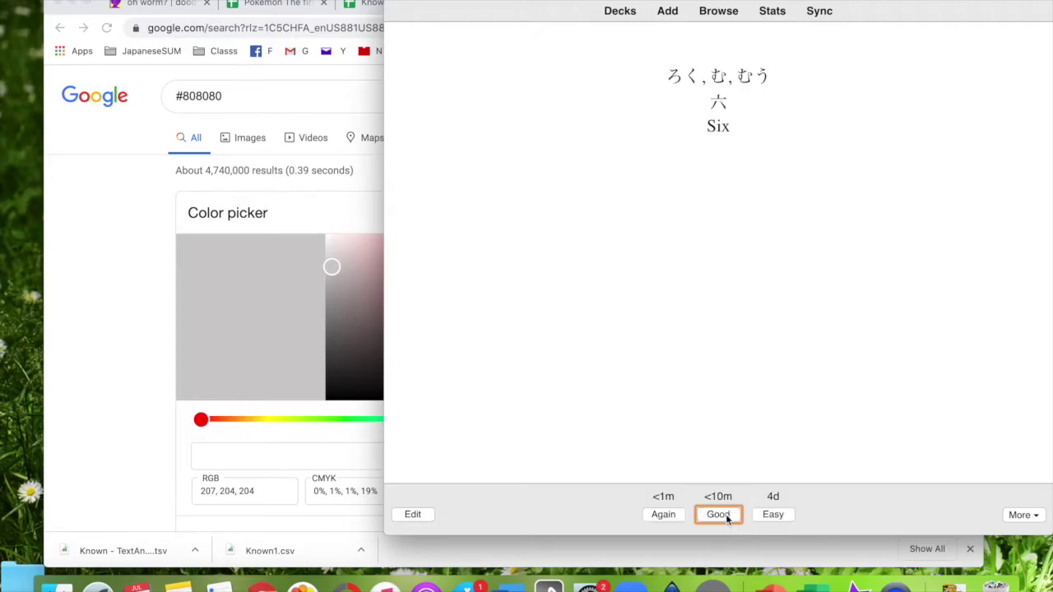
left_click(726, 515)
left_click(726, 515)
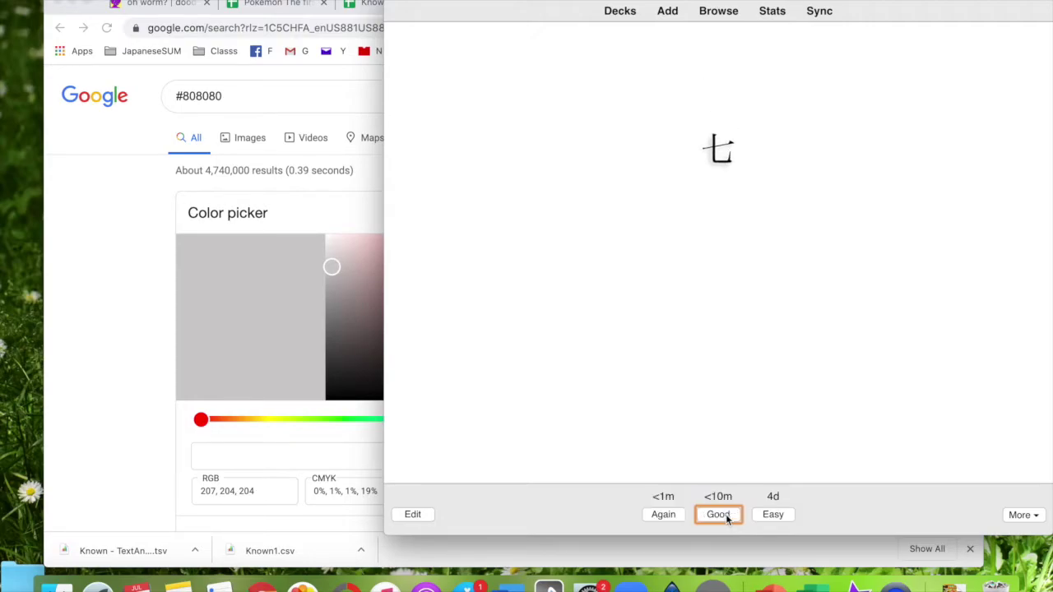
left_click(726, 515)
left_click(725, 514)
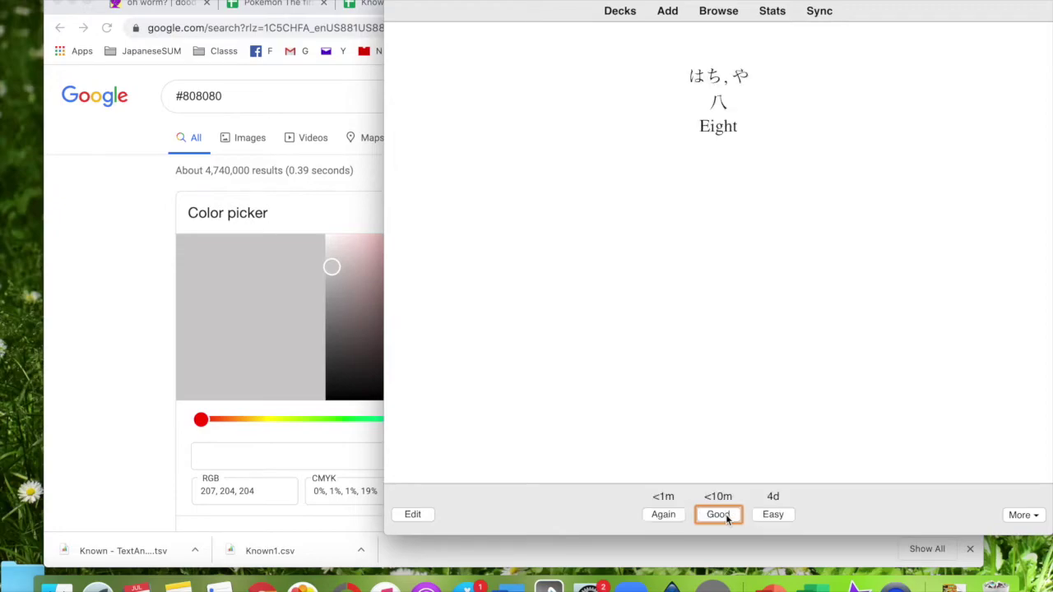
left_click(726, 516)
left_click(726, 516)
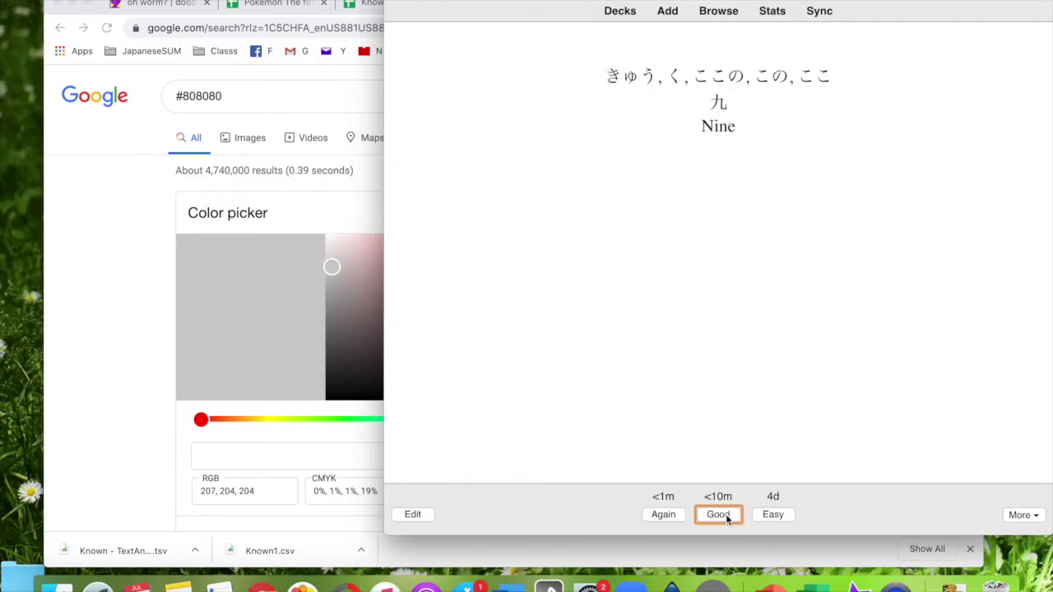
left_click(726, 516)
left_click(718, 11)
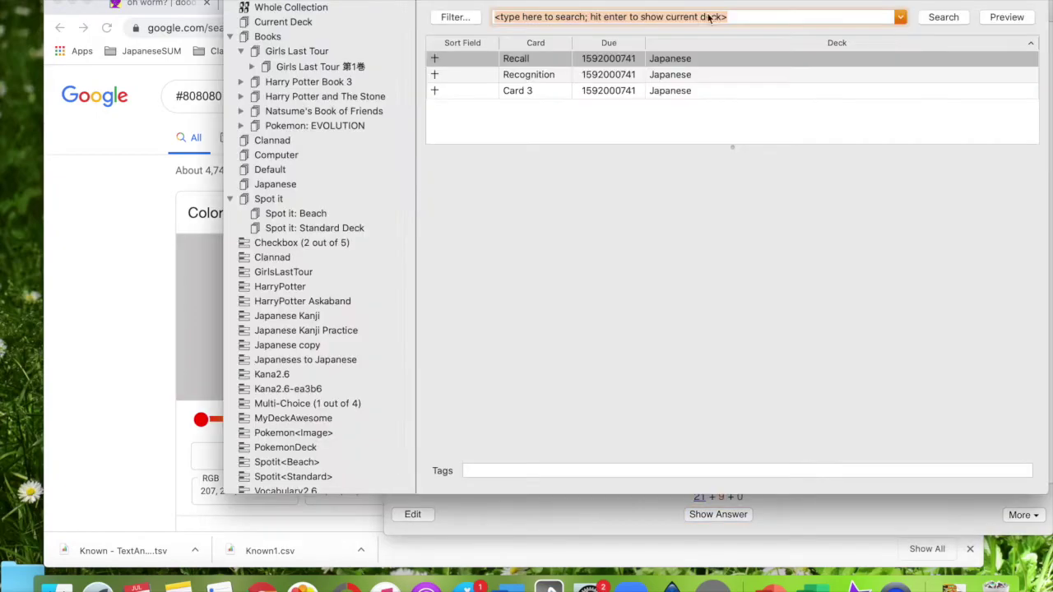
left_click(513, 92)
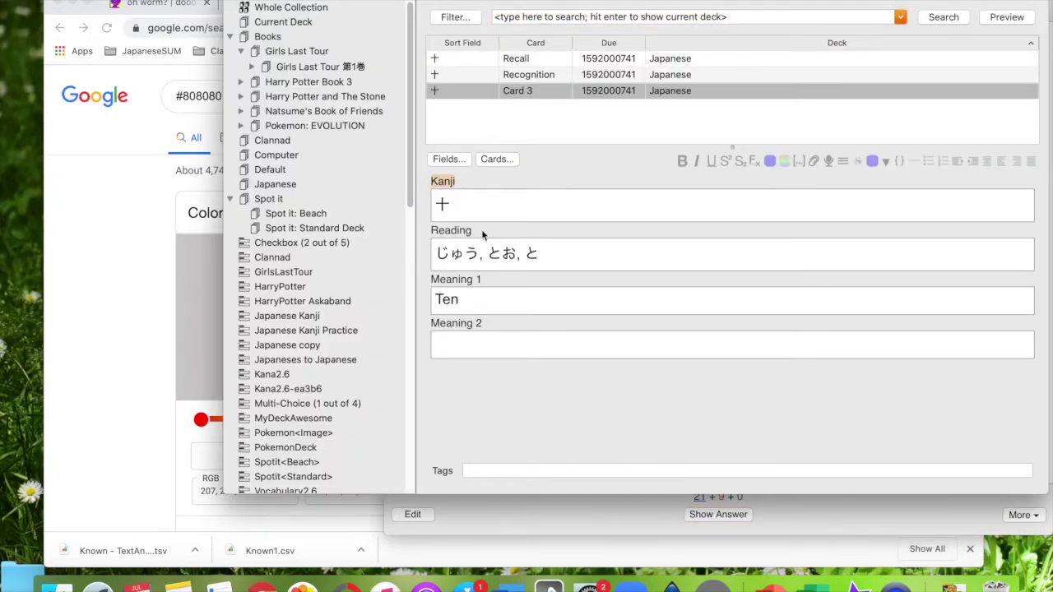
left_click_drag(483, 235, 412, 236)
left_click_drag(501, 286, 414, 278)
left_click_drag(486, 327, 412, 321)
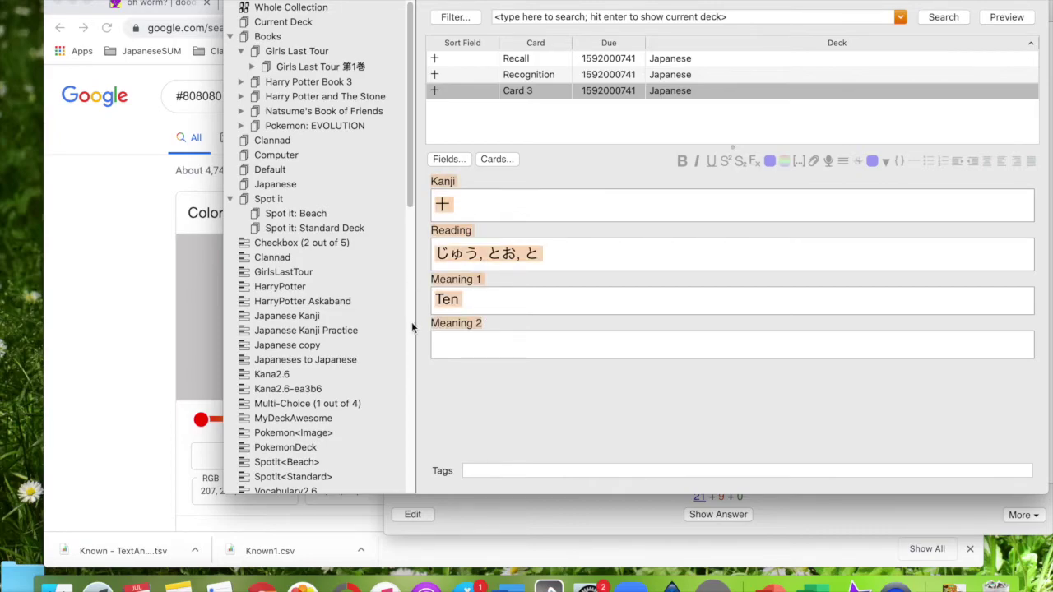
left_click(475, 299)
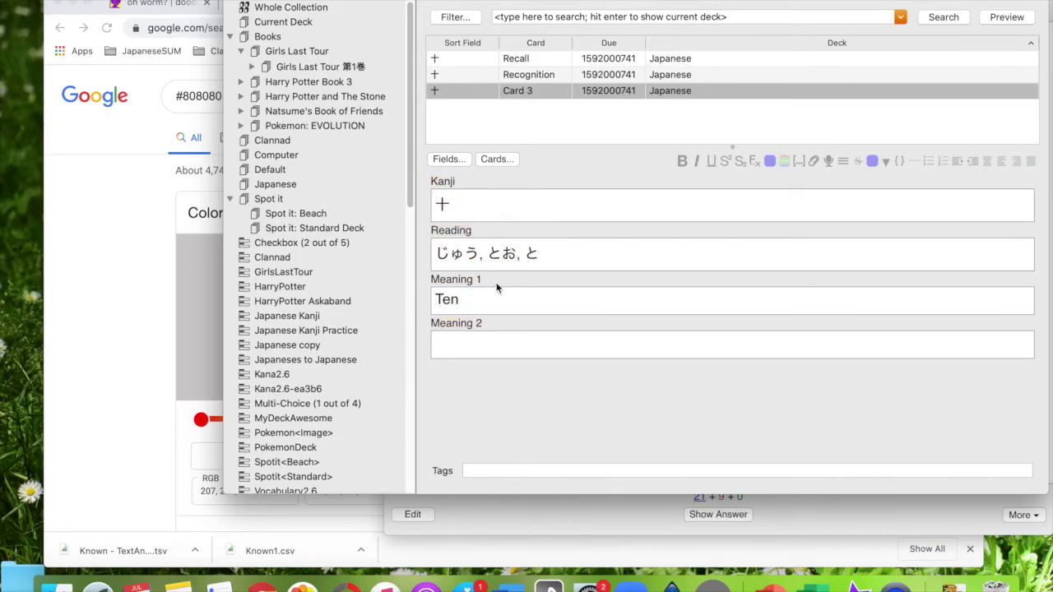
left_click(496, 158)
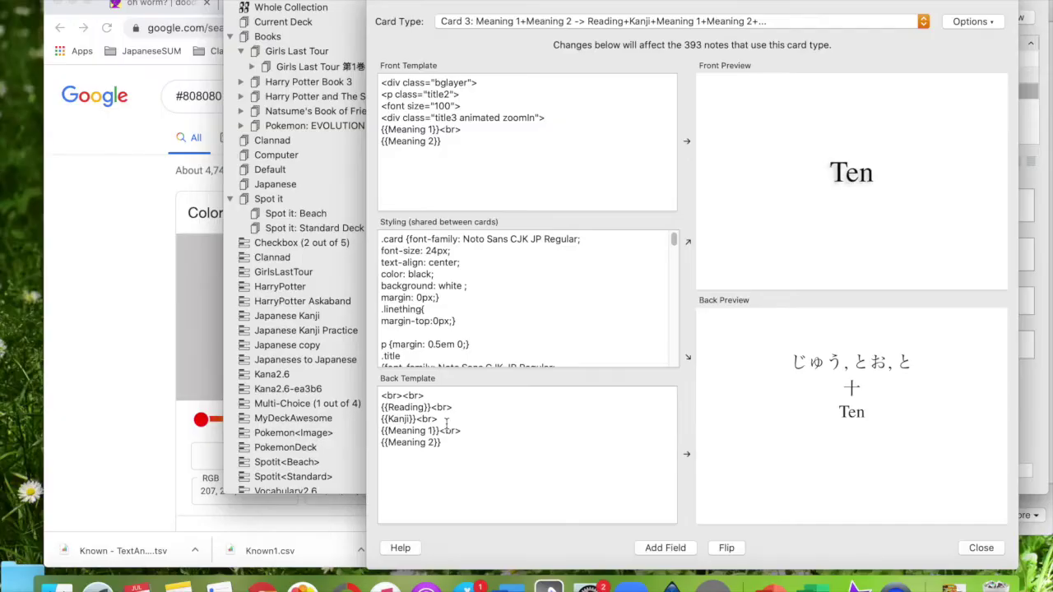
left_click_drag(433, 406, 364, 406)
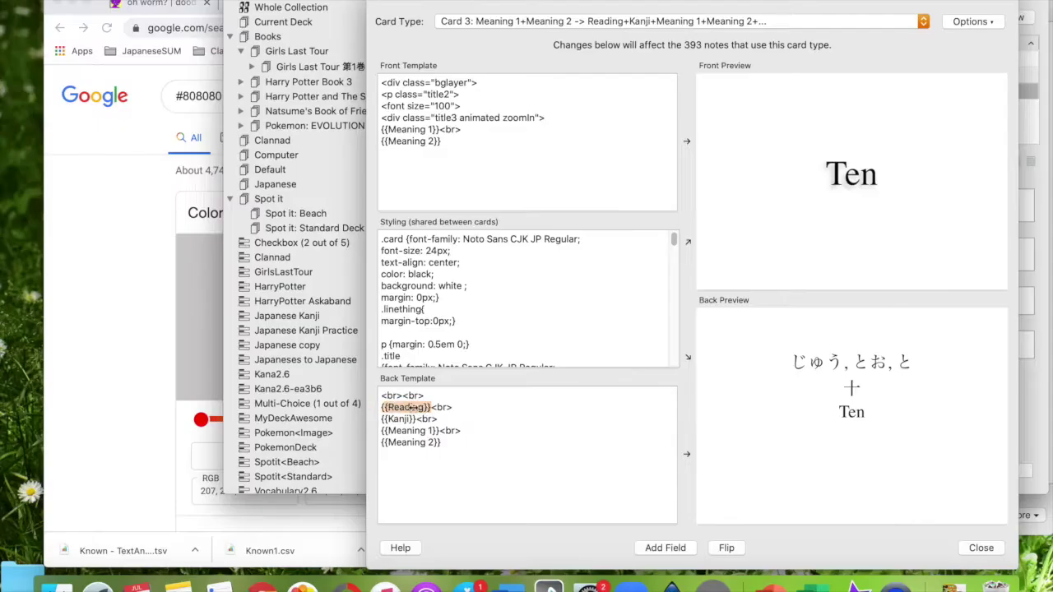
left_click_drag(434, 406, 367, 404)
left_click(513, 408)
left_click(982, 548)
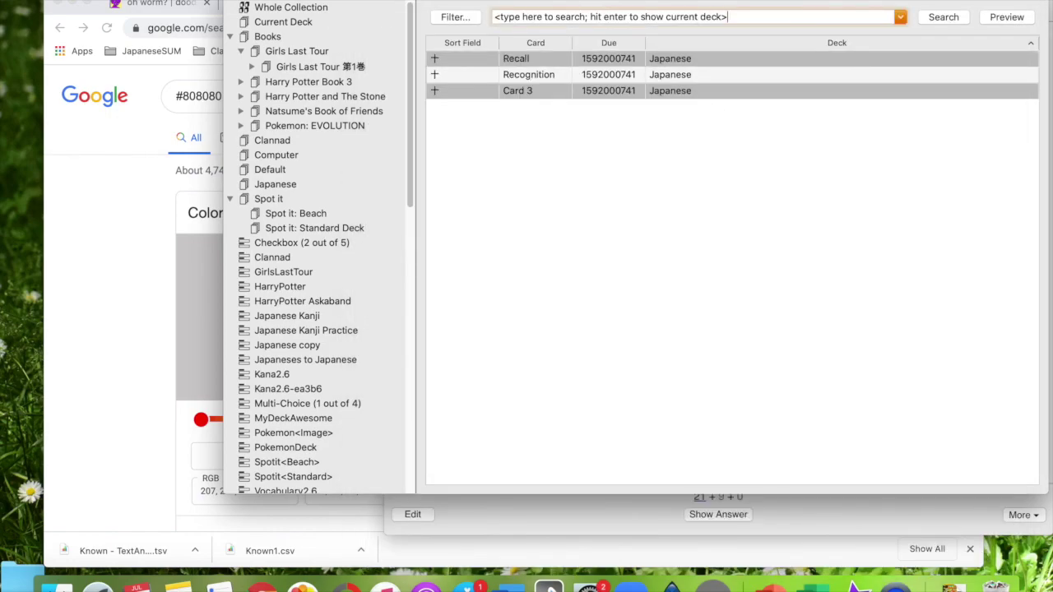